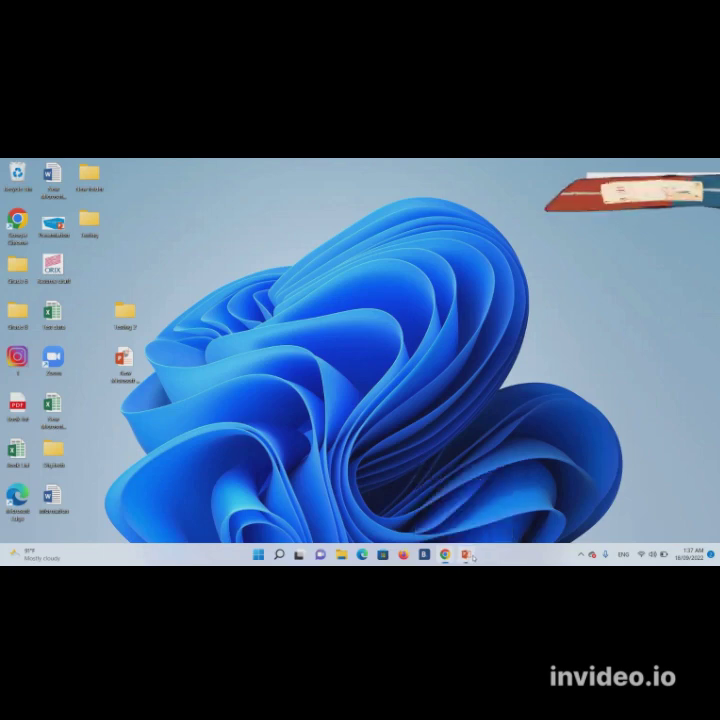
- Run the DIGI TECH slide show past the title slide, then minimize PowerPoint to show the desktop
left_click(470, 556)
left_click(610, 538)
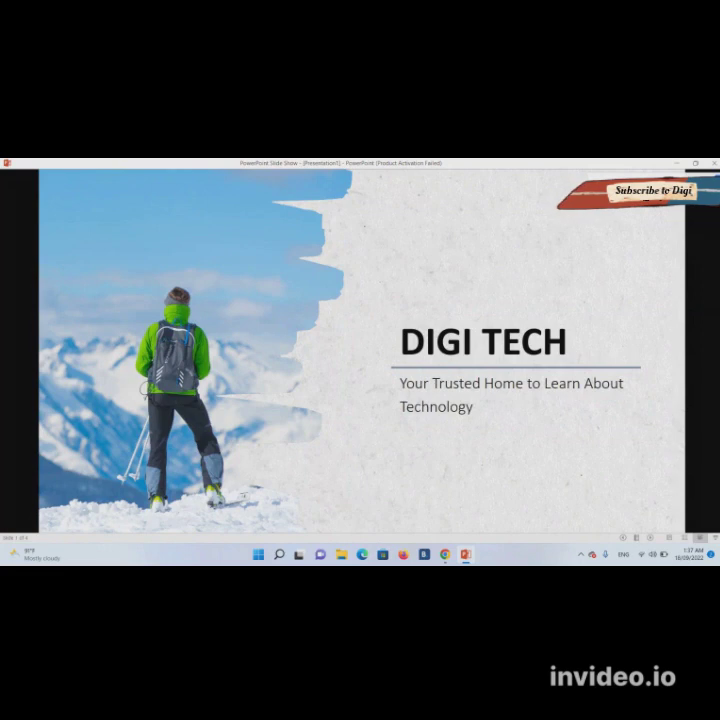
left_click(687, 416)
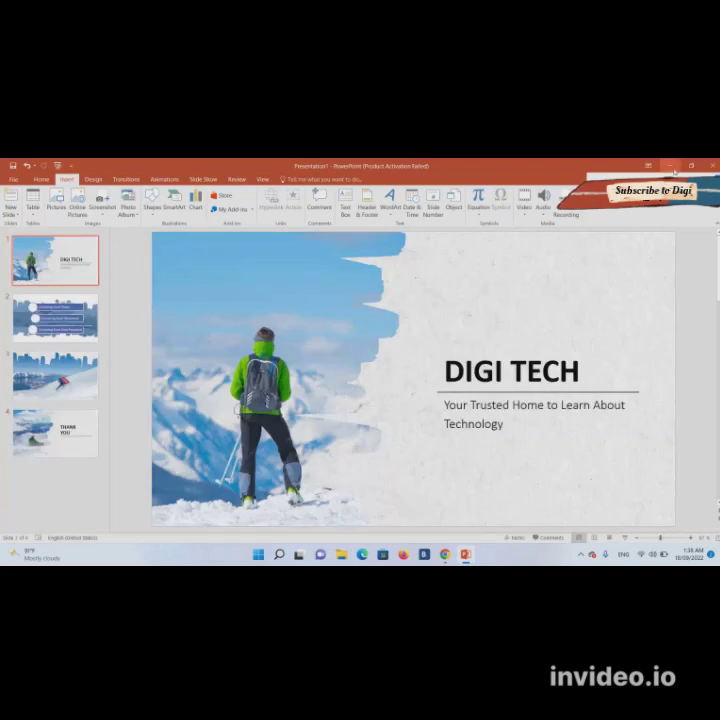
left_click(670, 166)
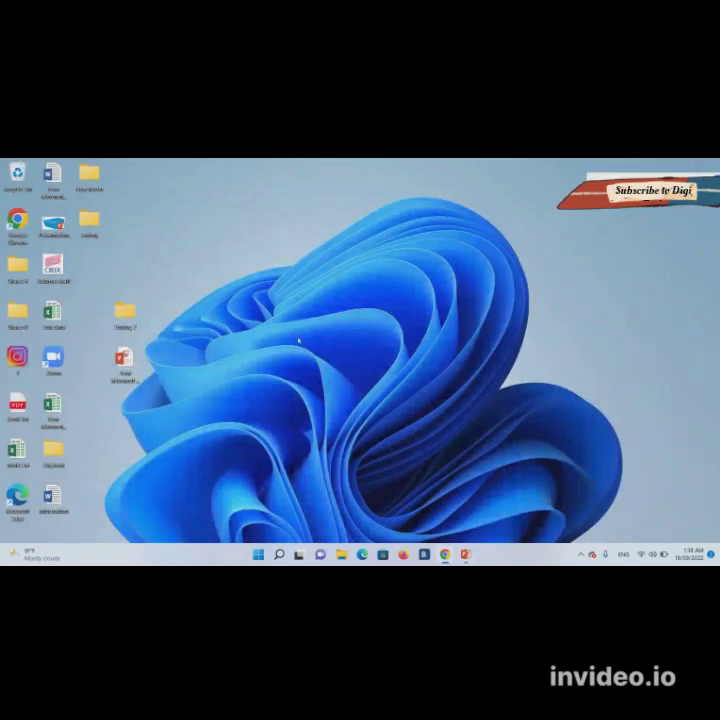
- Open the Test data workbook from the desktop Testing folder in Excel
double_click(86, 224)
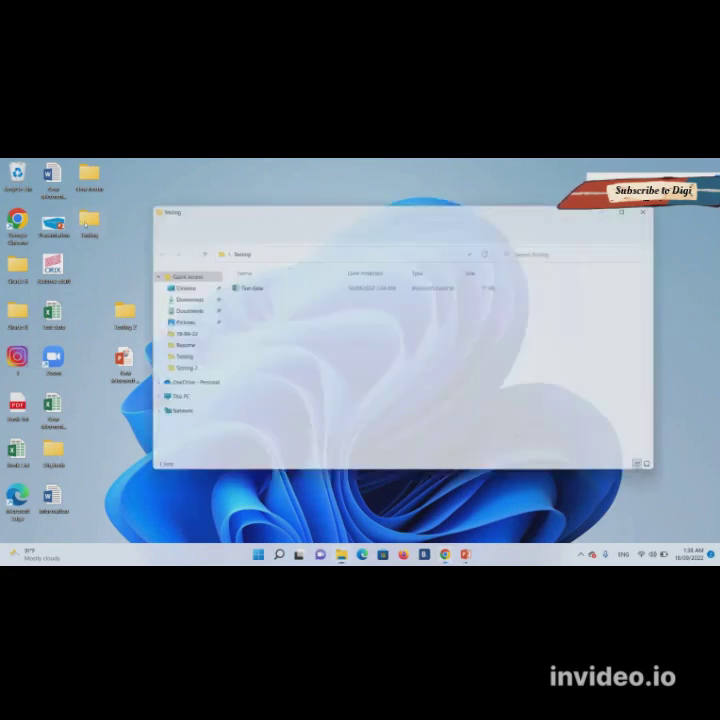
double_click(238, 289)
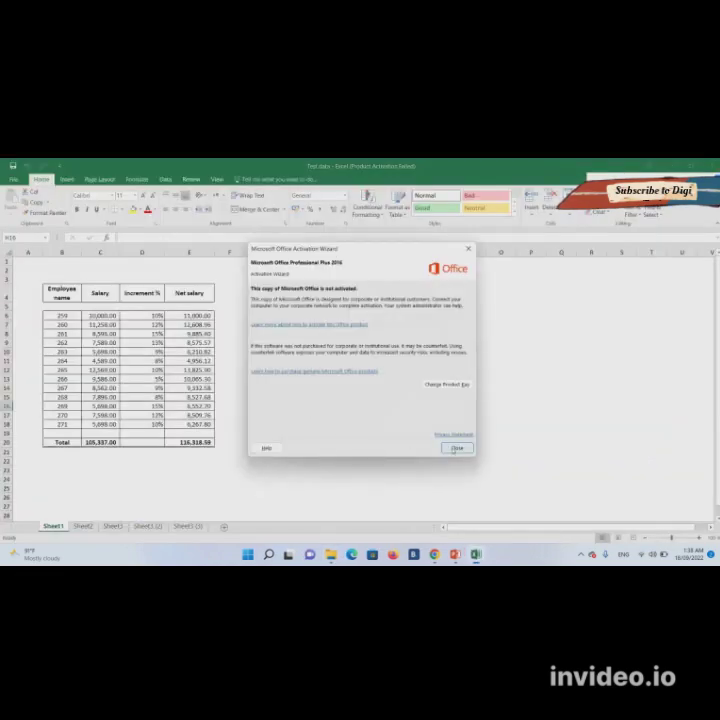
- Dismiss the activation notice and protect Sheet1 via Review > Protect Sheet with a confirmed password
left_click(455, 448)
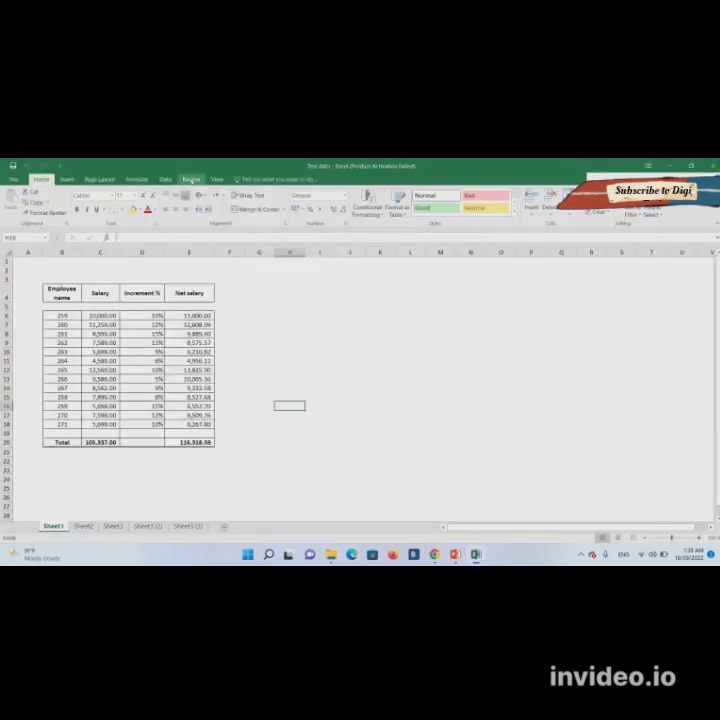
left_click(191, 180)
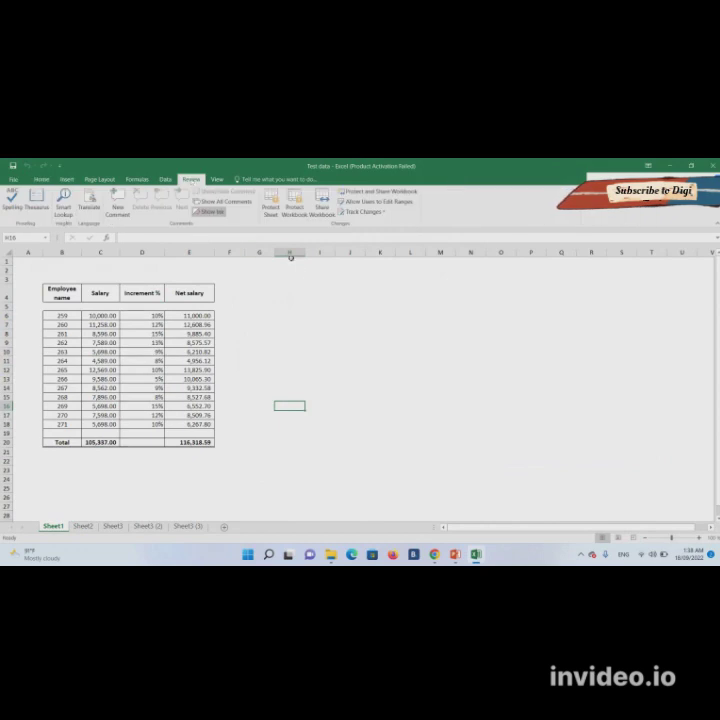
left_click(271, 209)
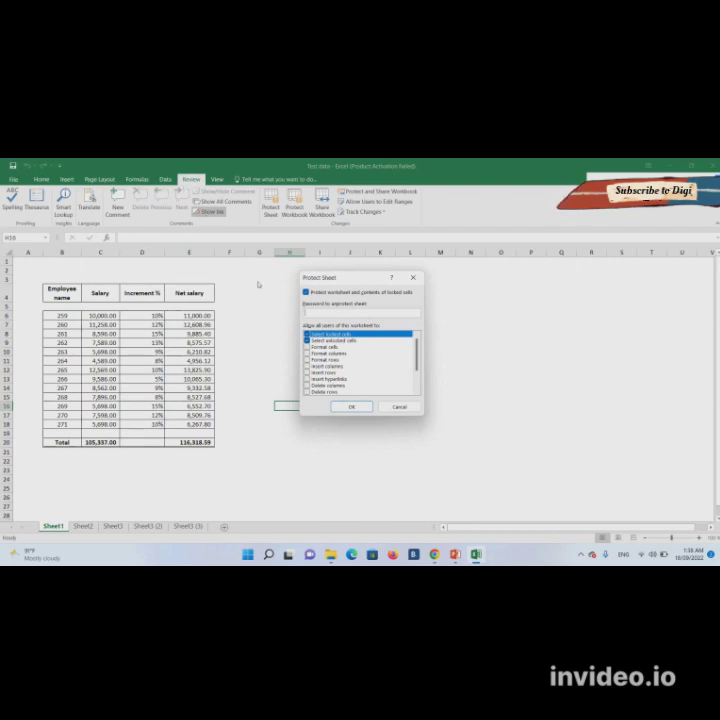
type("1234")
left_click(352, 406)
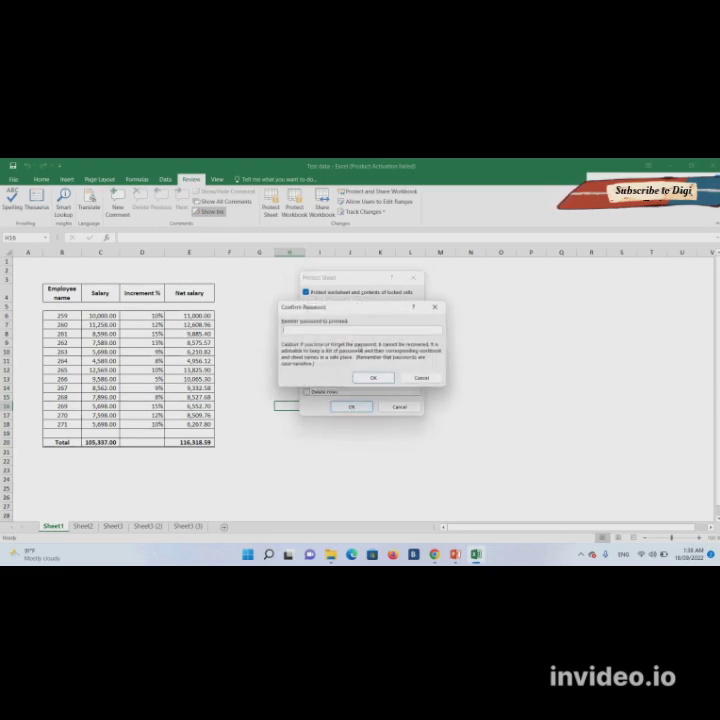
type("1234")
key("Return")
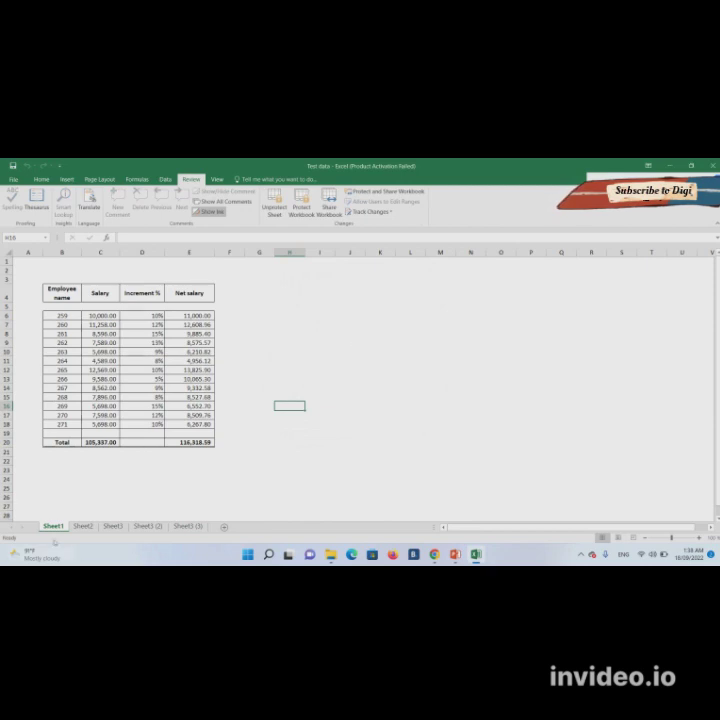
- Confirm cell C12 refuses editing on the protected sheet, then close Excel with Alt+F4
left_click(97, 368)
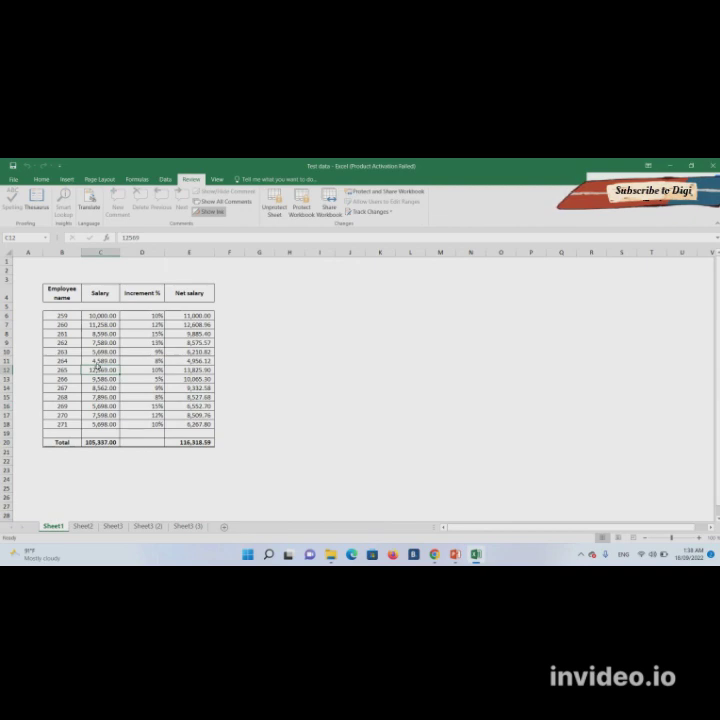
double_click(104, 368)
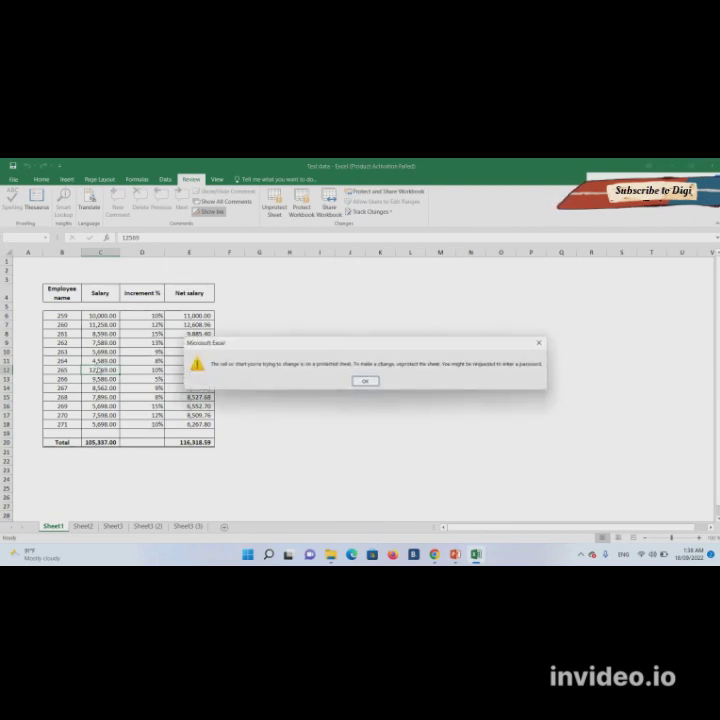
key("Return")
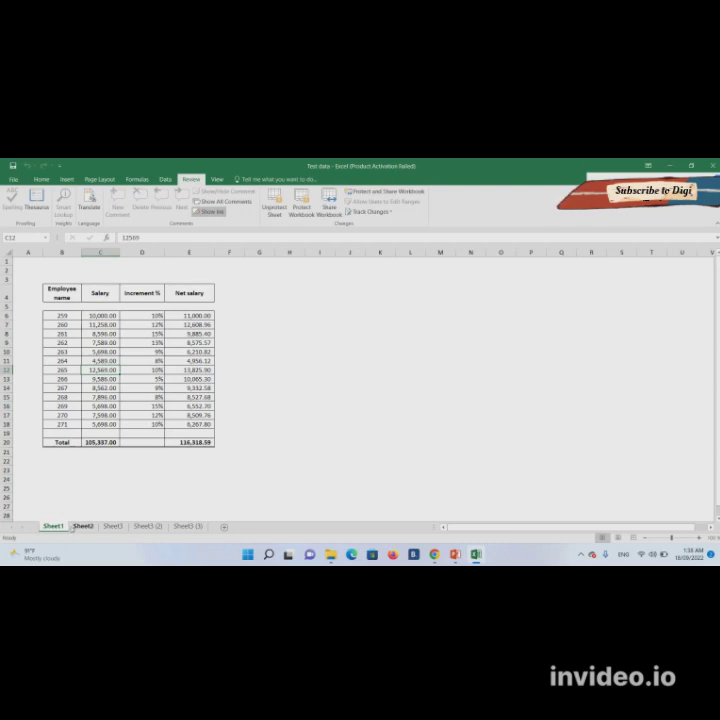
left_click(111, 485)
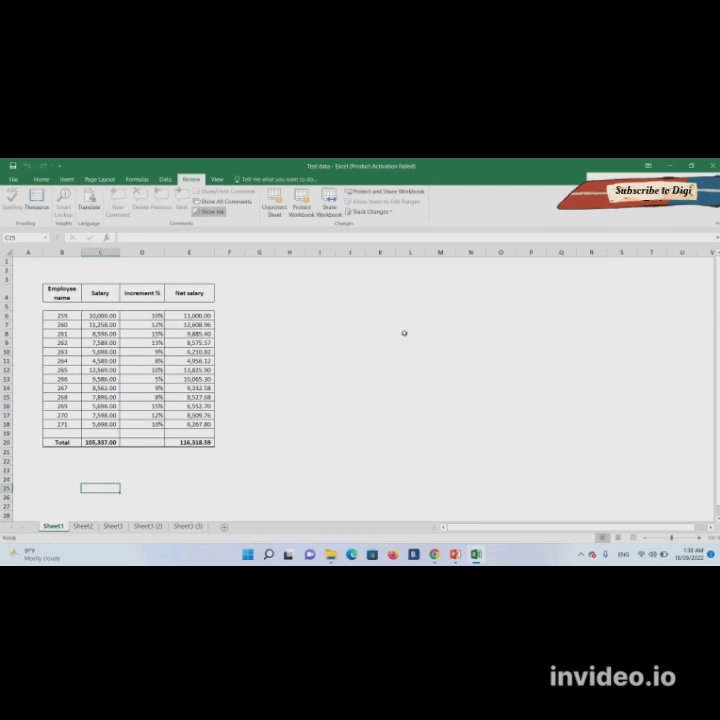
key("alt+F4")
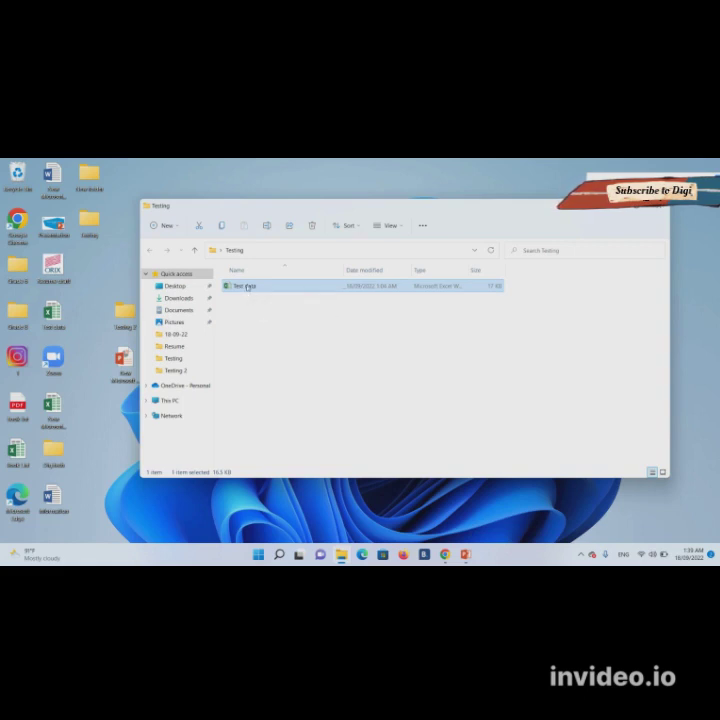
- Ctrl-drag Test data to create 'Test data - Copy', then check the original's full context menu
left_click_drag(246, 287, 248, 313)
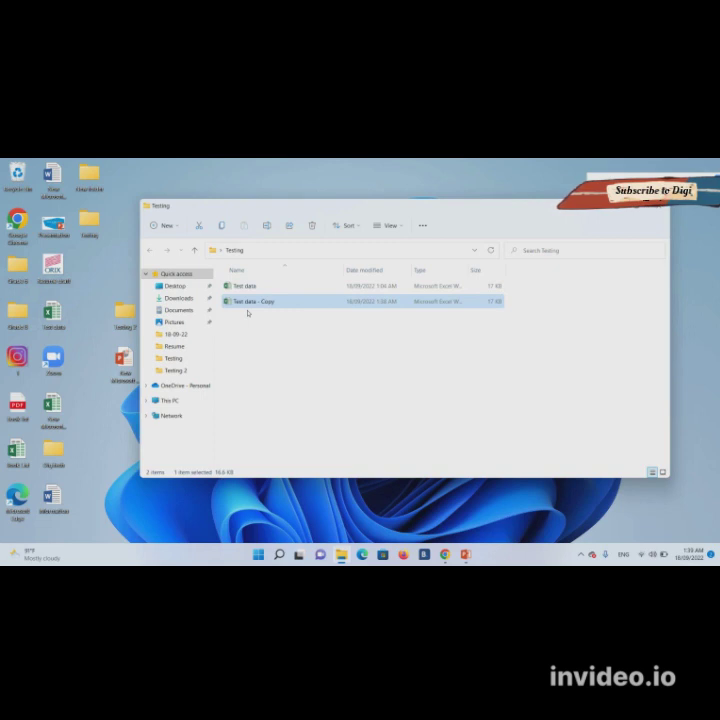
left_click(254, 289)
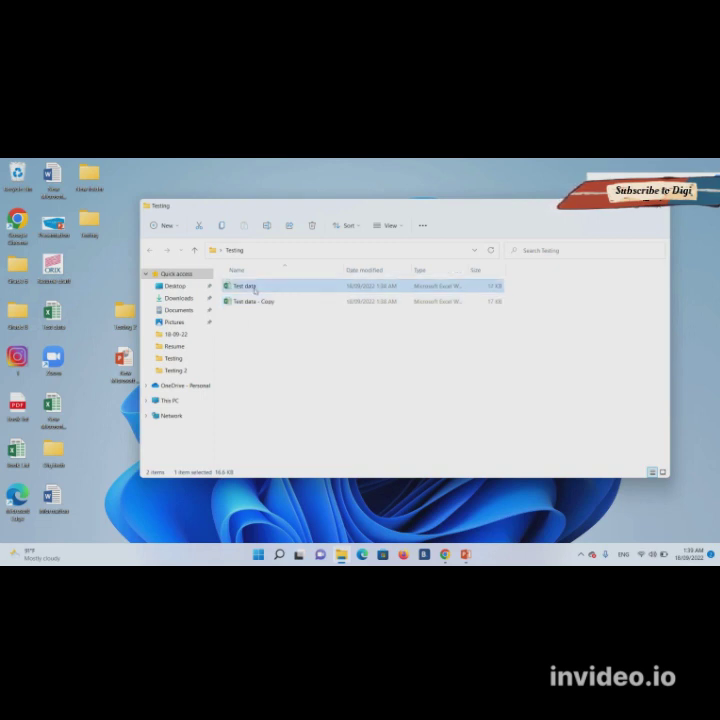
right_click(255, 288)
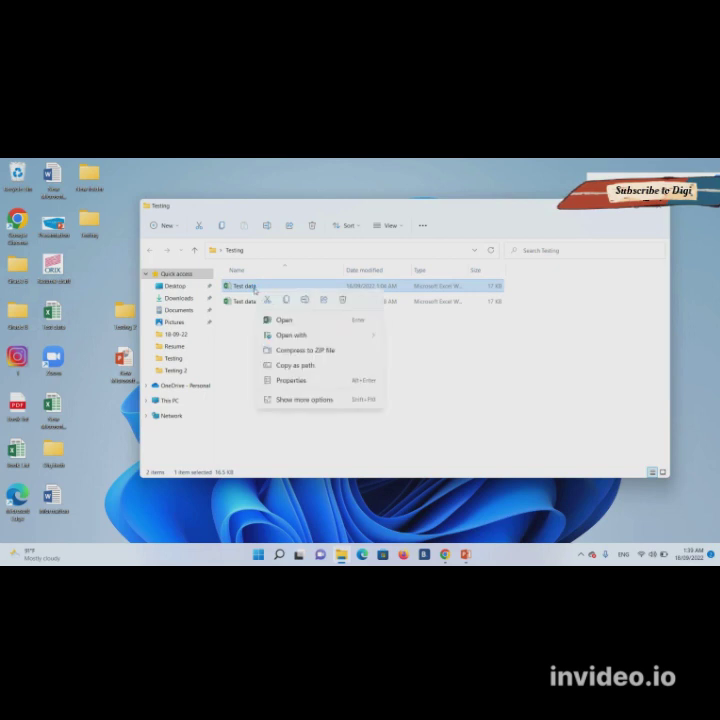
left_click(316, 419)
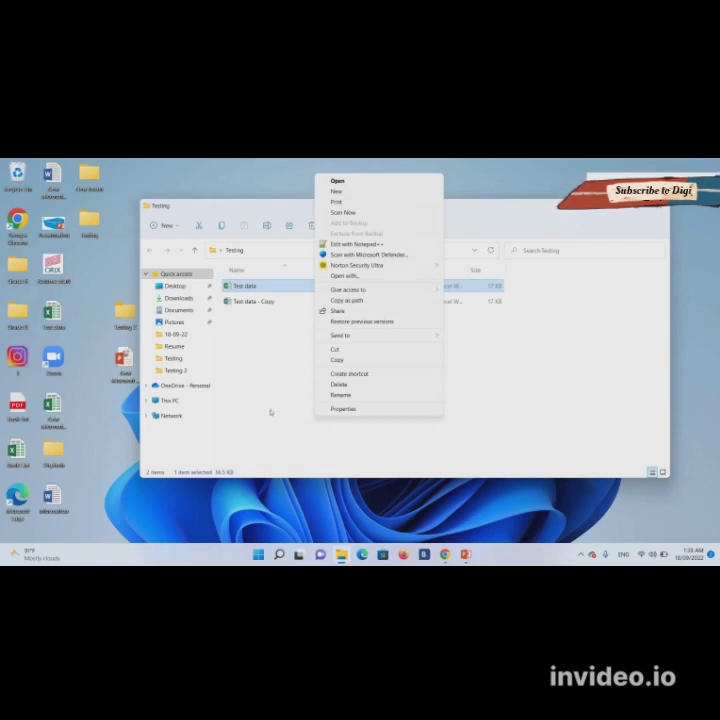
left_click(270, 412)
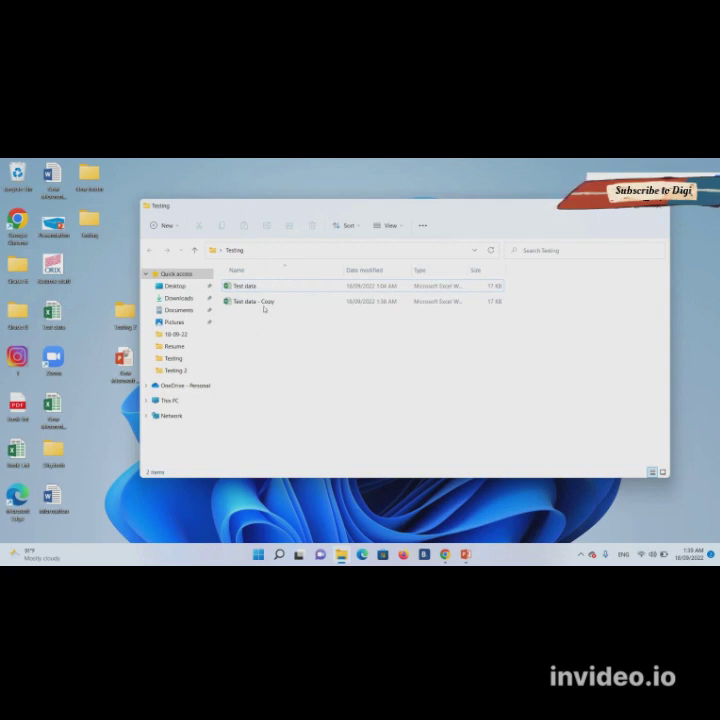
left_click(255, 291)
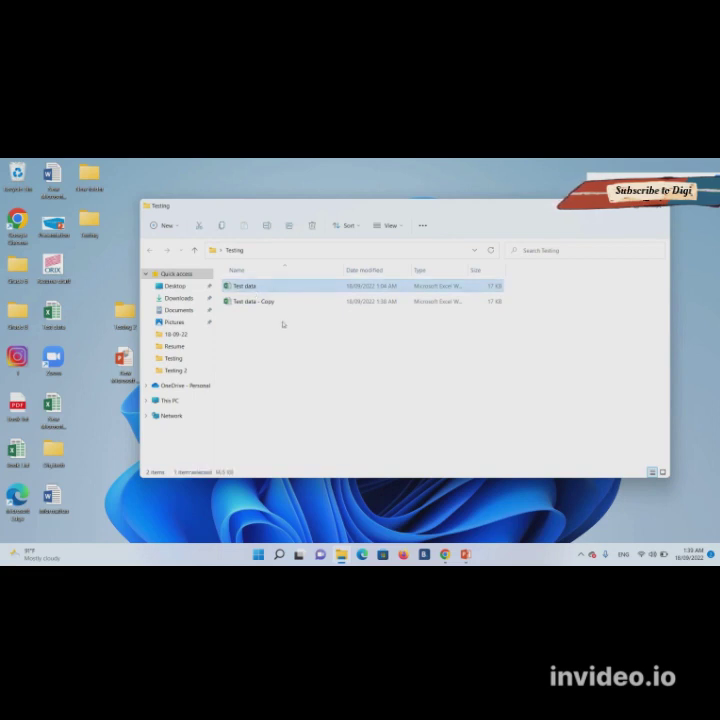
- Turn on File name extensions in File Explorer's View > Show menu
left_click(401, 232)
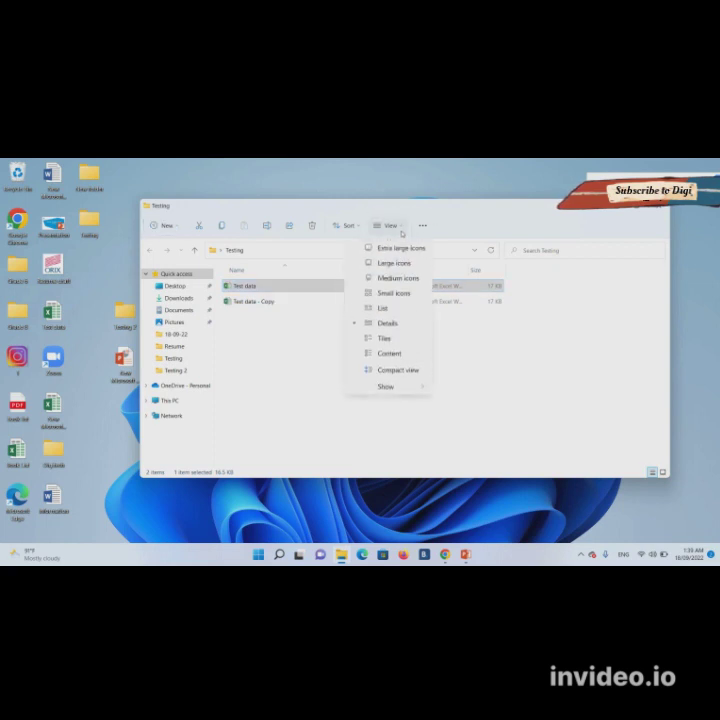
mouse_move(409, 391)
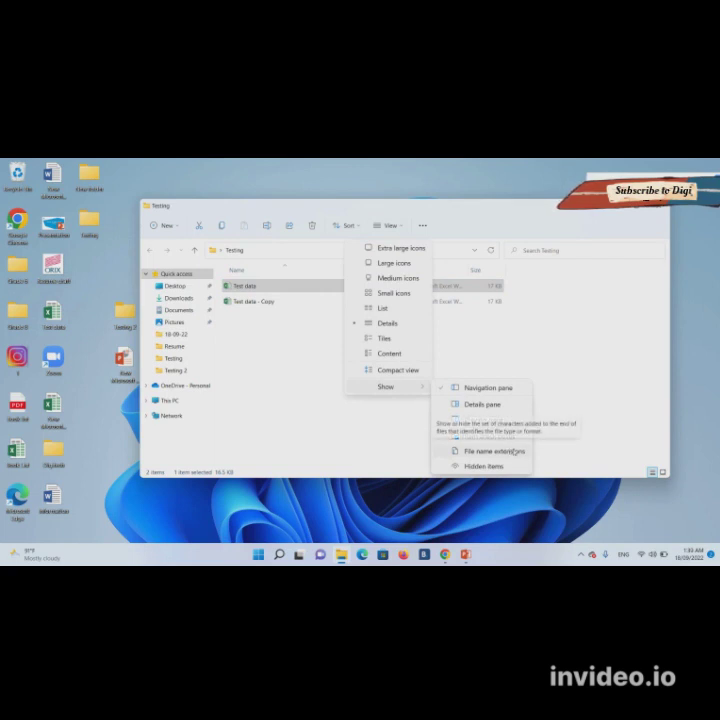
left_click(513, 451)
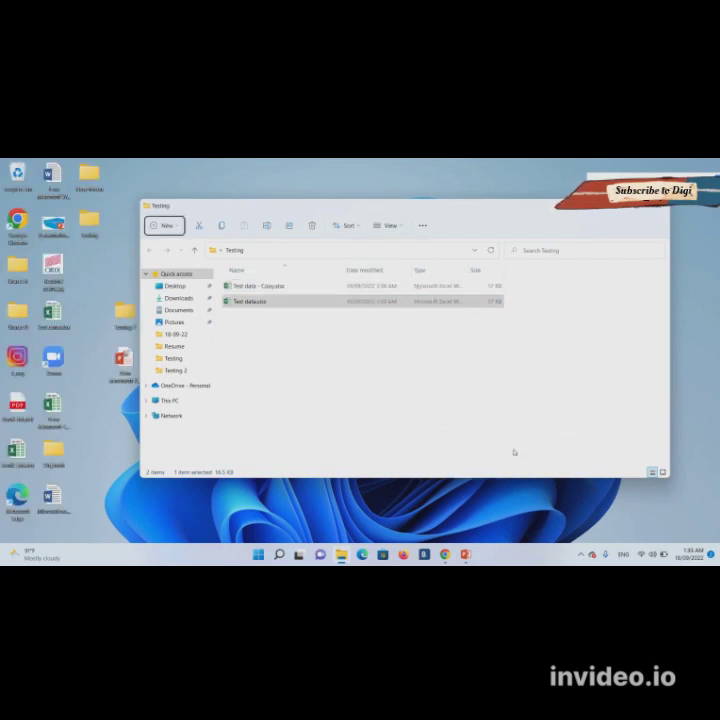
- Rename Test data.xlsx to Test data.zip and accept the extension change warning
left_click(261, 303)
double_click(261, 303)
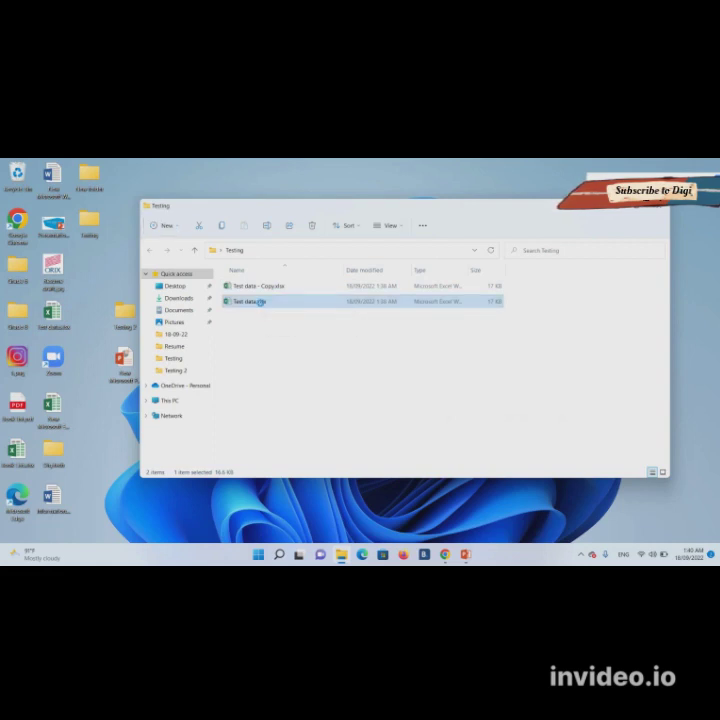
right_click(261, 303)
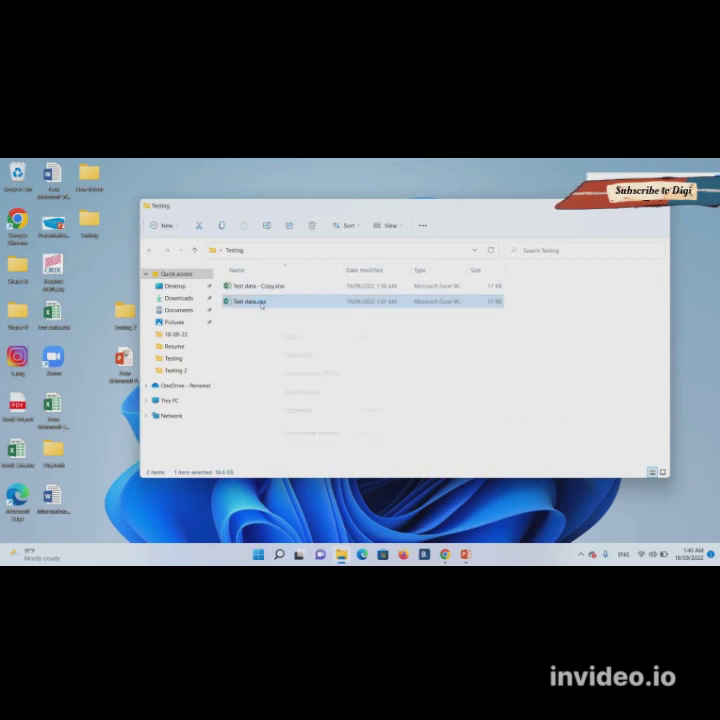
left_click(310, 434)
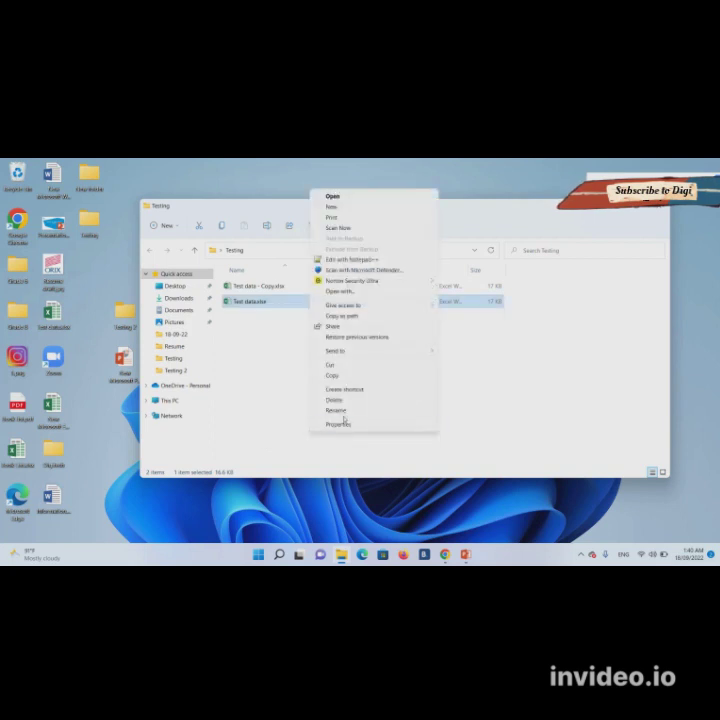
left_click(340, 410)
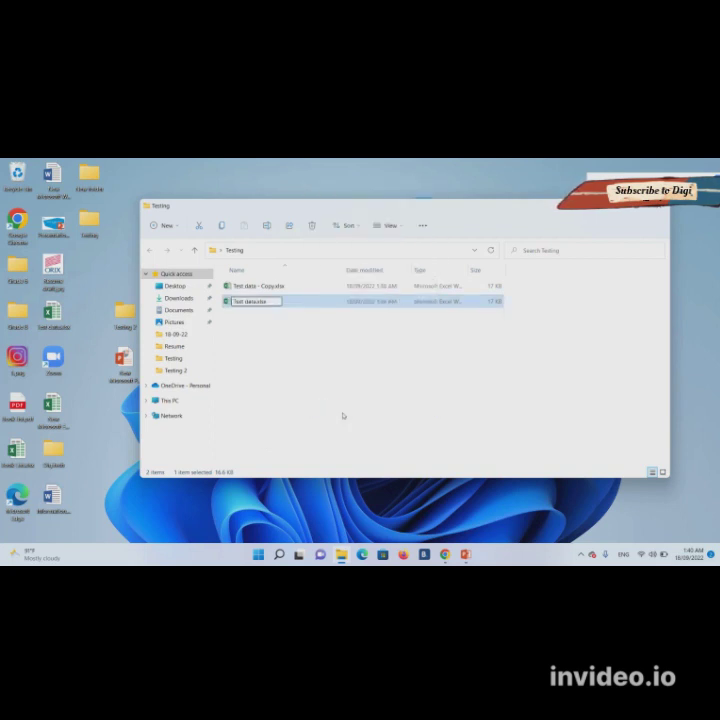
key("ctrl+shift+Left")
type("zip")
key("Return")
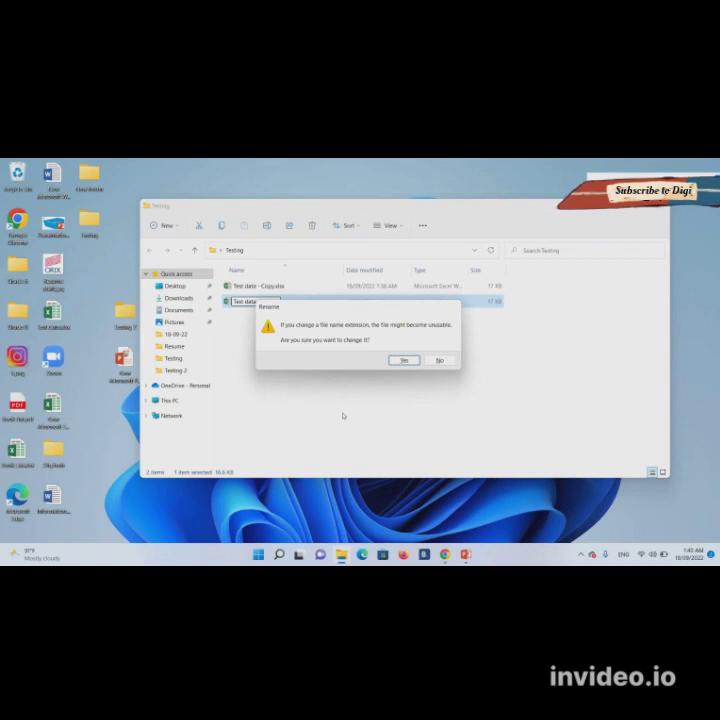
key("Return")
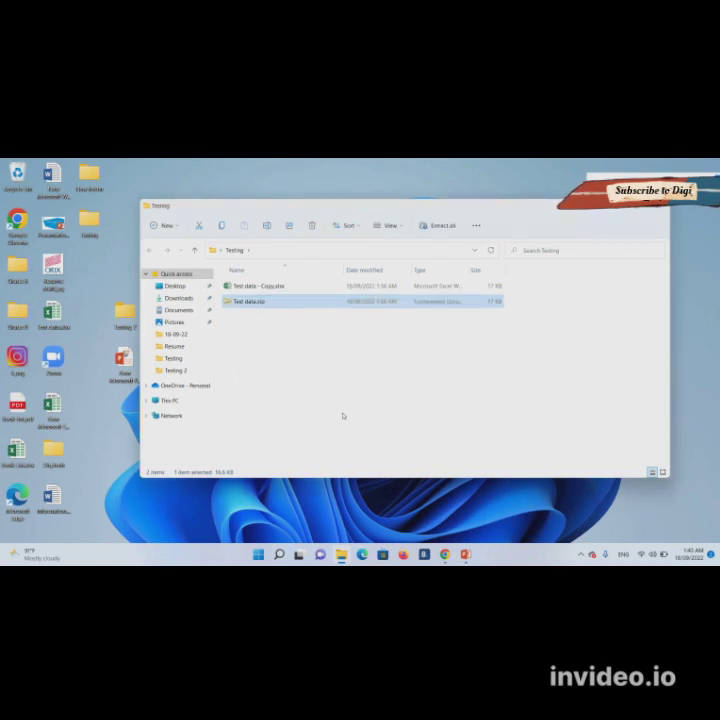
- Browse Test data.zip into xl\worksheets, select sheet1.xml, and open the Testing 2 folder
key("Return")
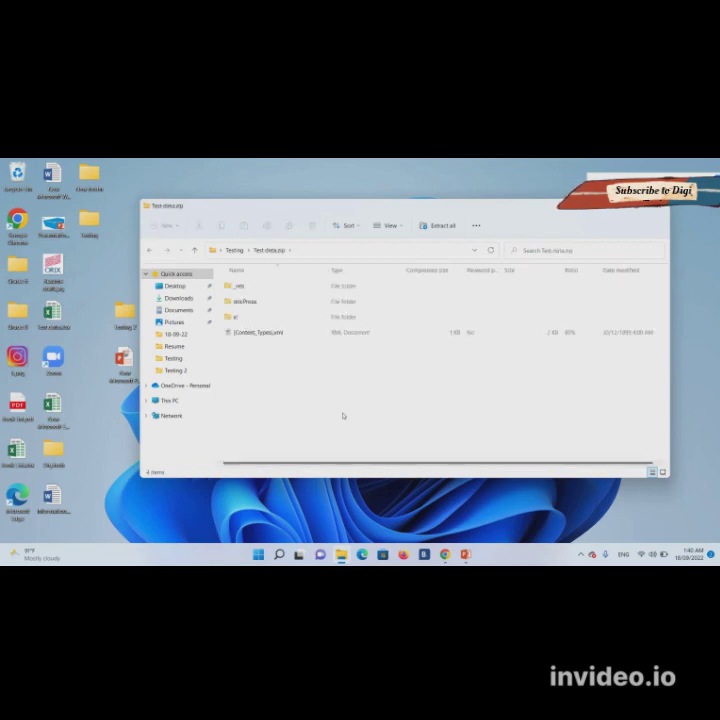
double_click(240, 317)
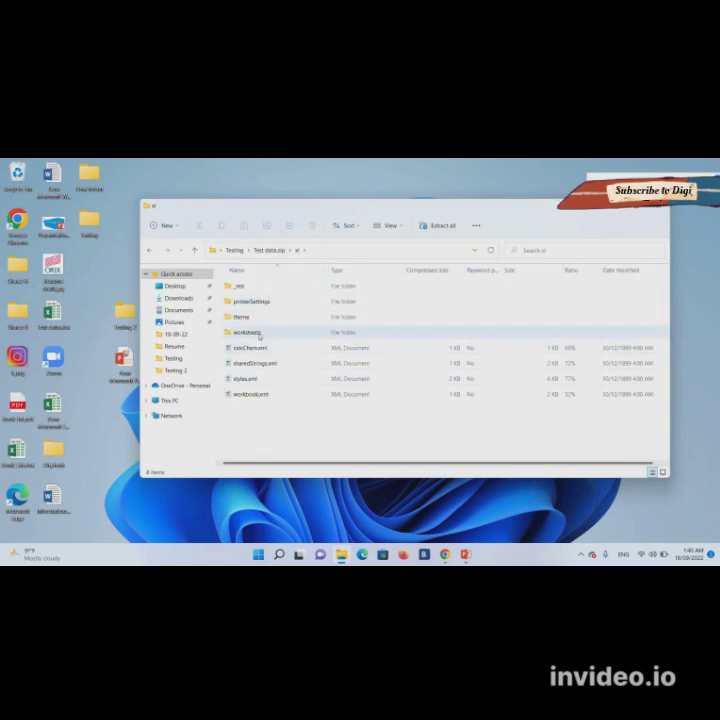
double_click(248, 332)
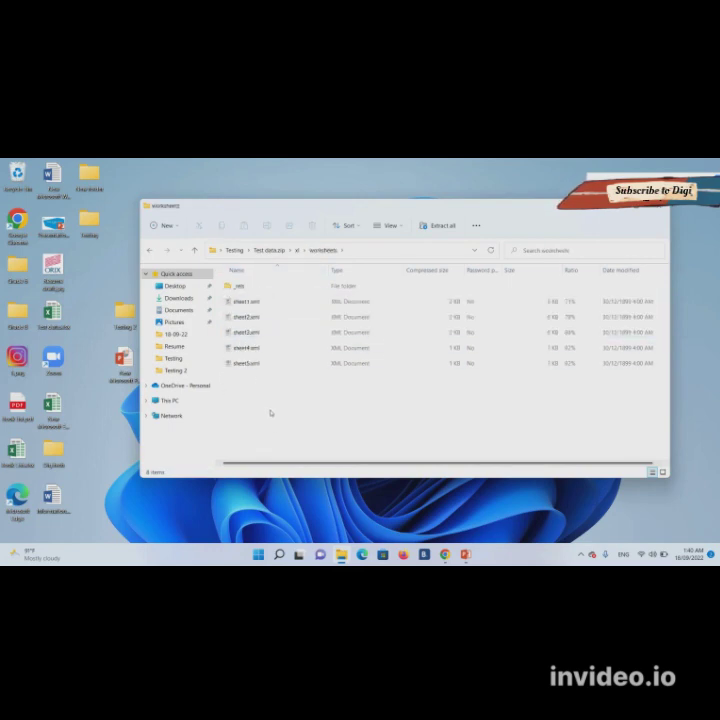
left_click(262, 303)
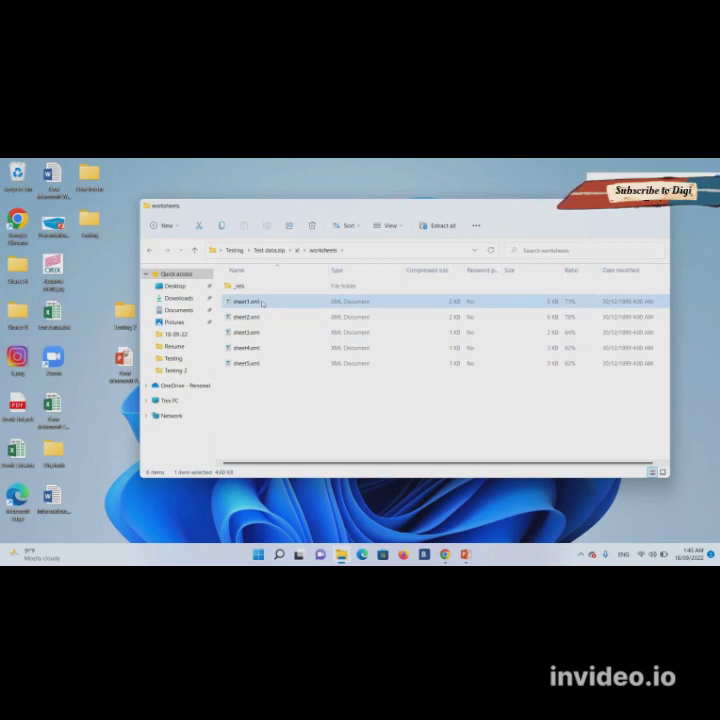
left_click(127, 318)
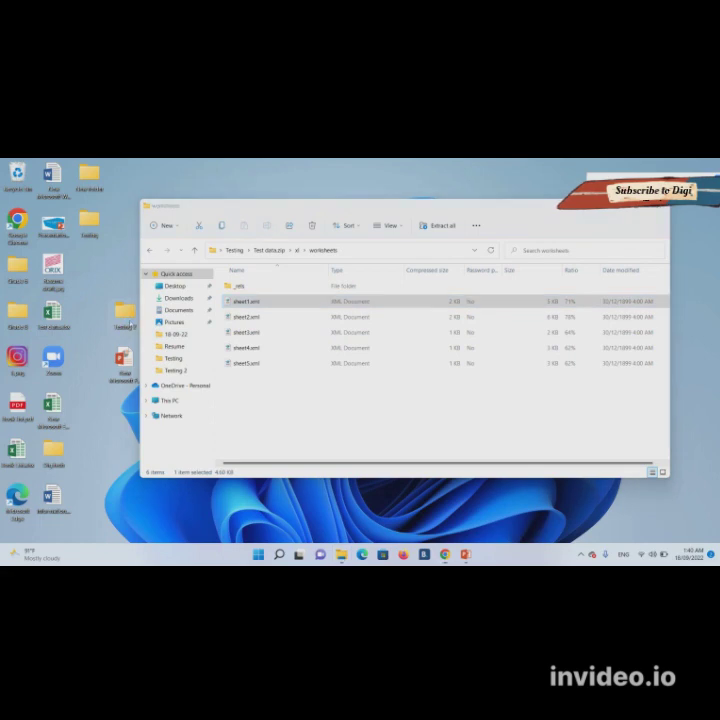
double_click(126, 316)
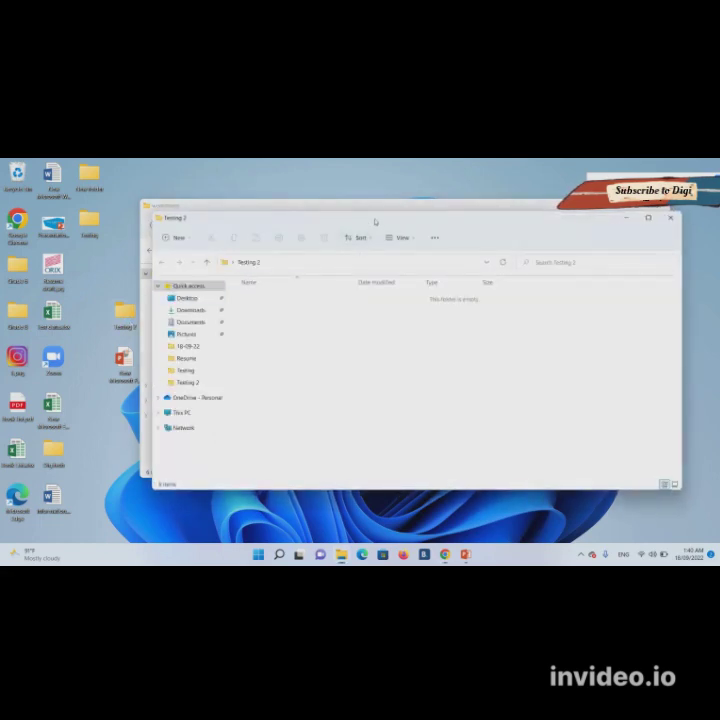
- Copy sheet1.xml from the archive's worksheets folder into the Testing 2 folder
left_click_drag(375, 221, 515, 215)
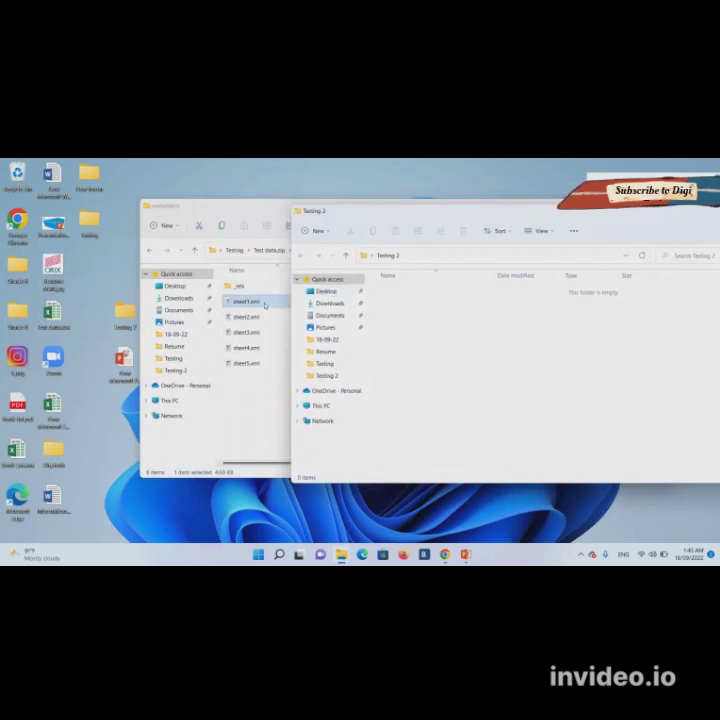
left_click(265, 305)
left_click_drag(265, 305, 407, 328)
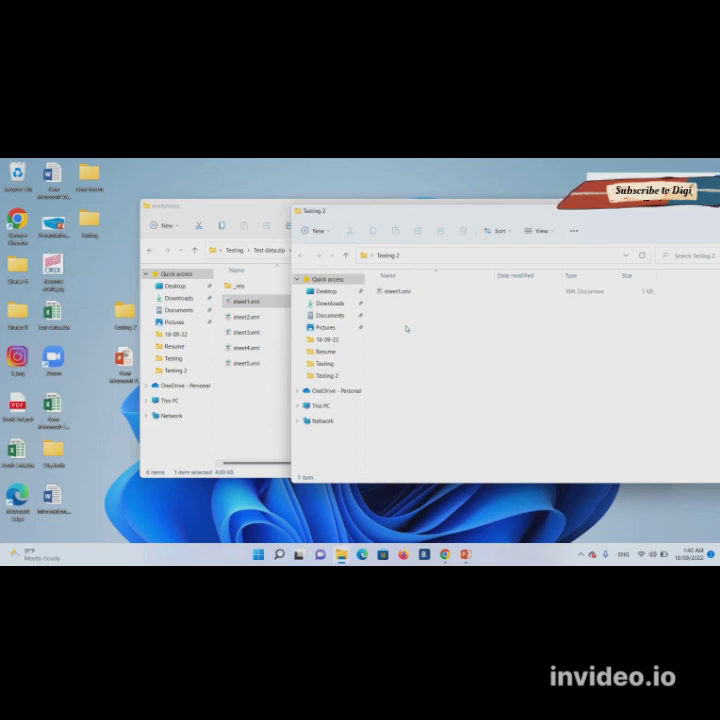
- Open the copied sheet1.xml with Notepad++ from its Open with menu
left_click(396, 293)
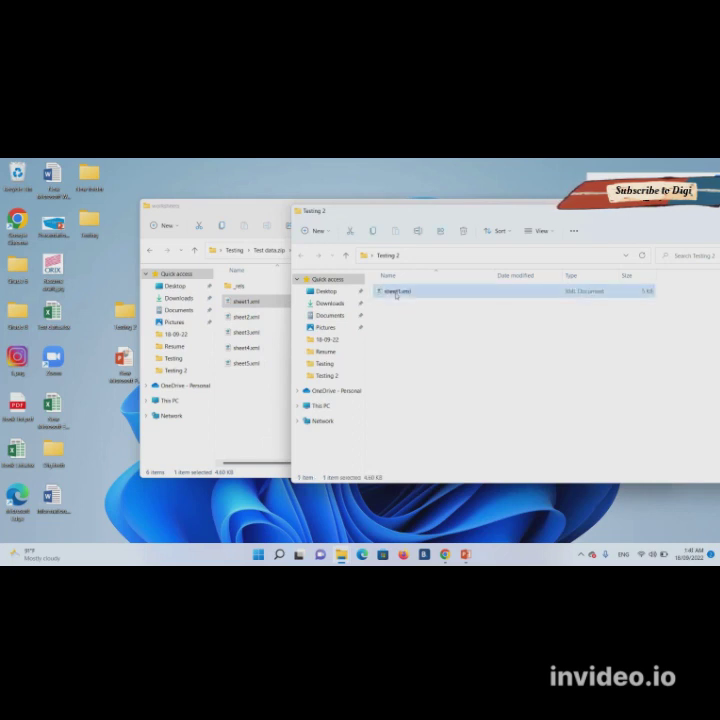
right_click(395, 292)
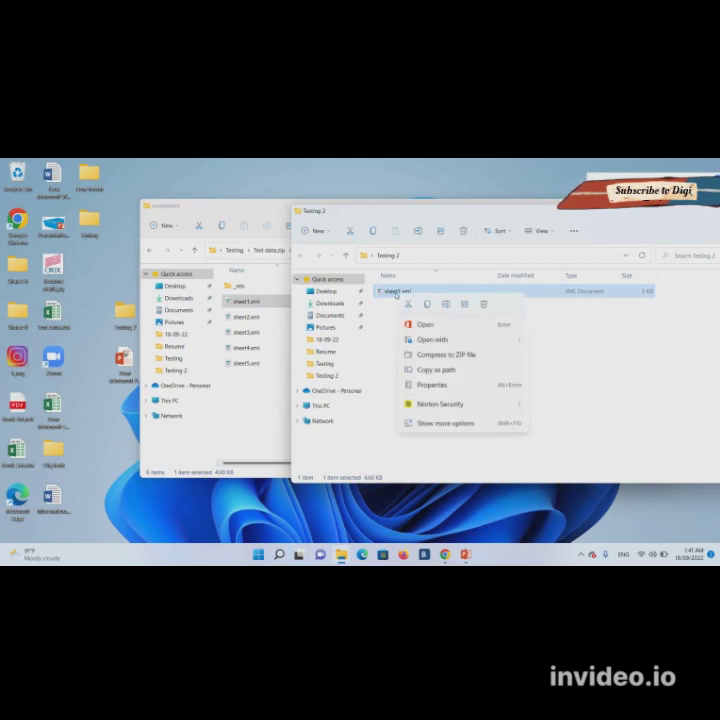
mouse_move(440, 340)
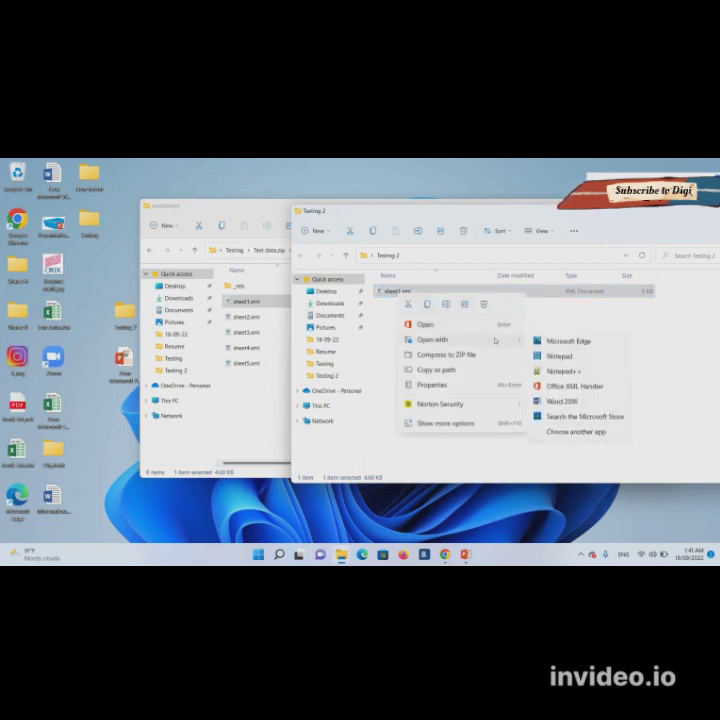
left_click(565, 371)
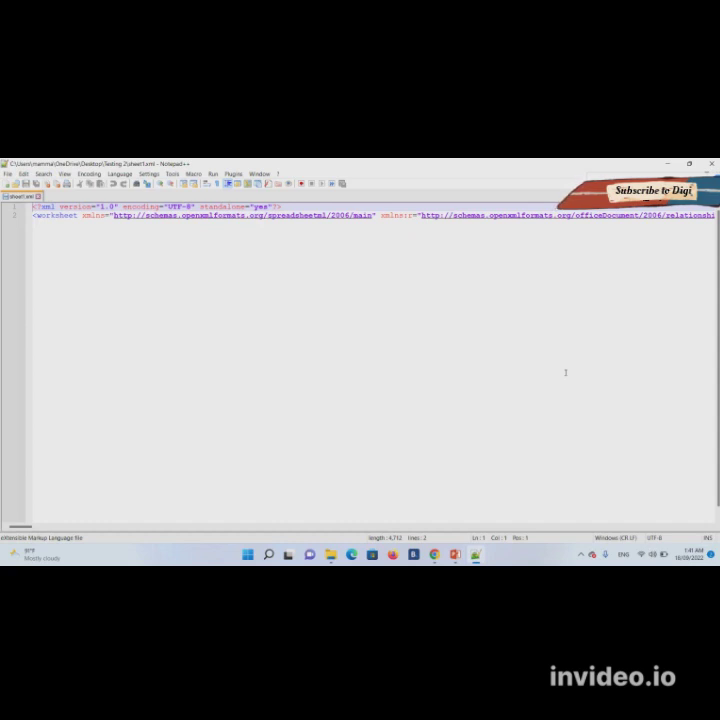
- Search for 'sheetprot' to locate the sheetProtection element on line 2 and scroll to view it
key("ctrl+f")
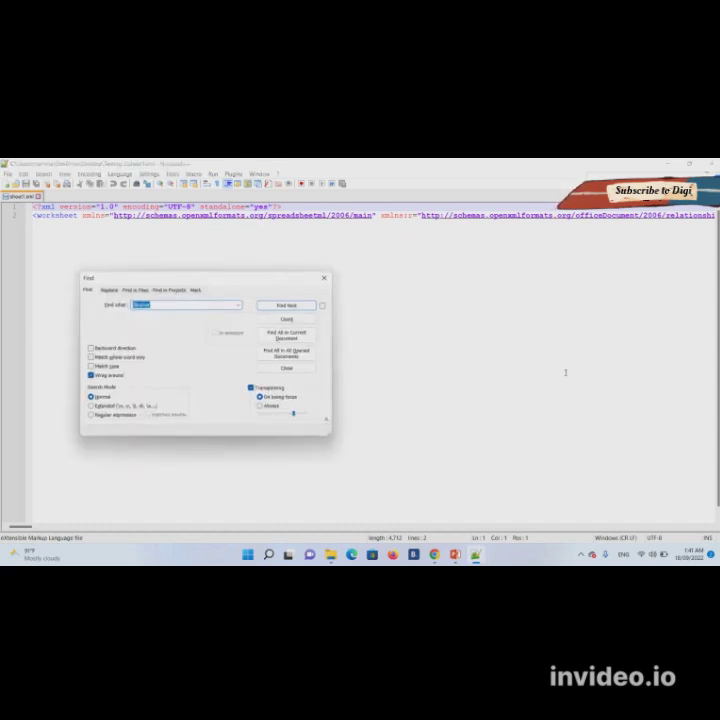
type("sheetprot")
key("Return")
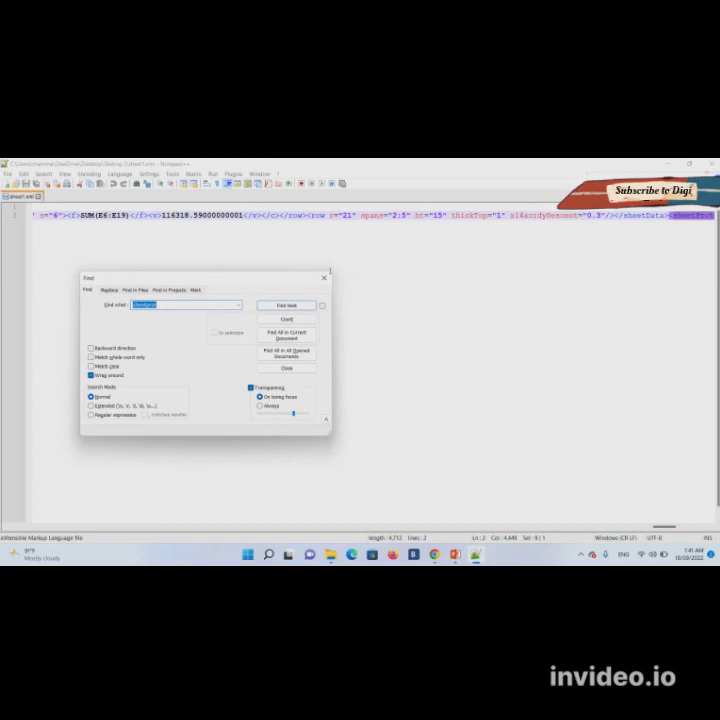
left_click(325, 279)
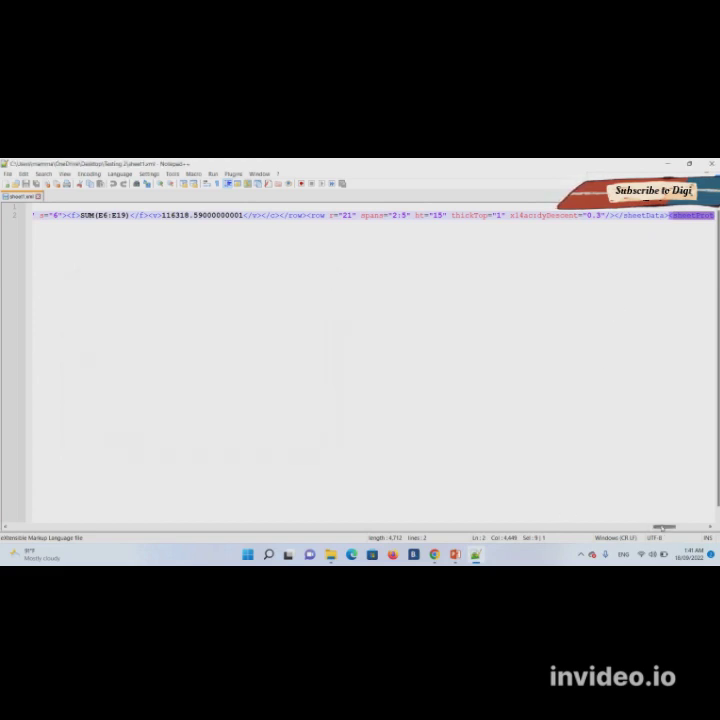
left_click_drag(664, 527, 680, 536)
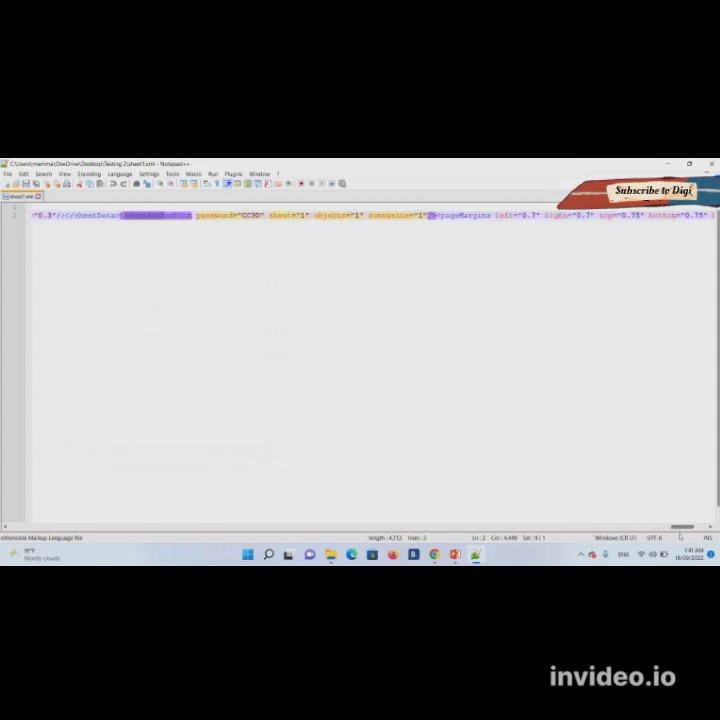
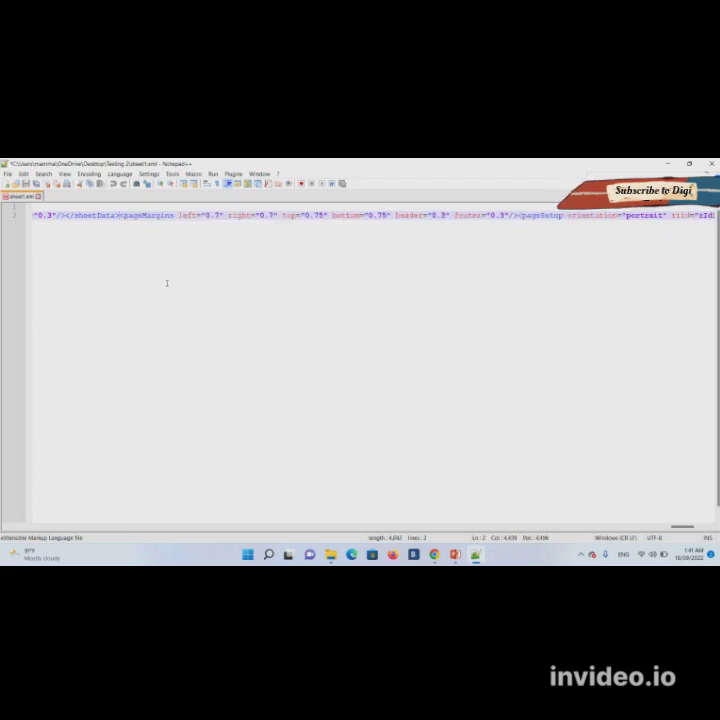
- Save sheet1.xml without its sheetProtection element and close Notepad++
key("ctrl+s")
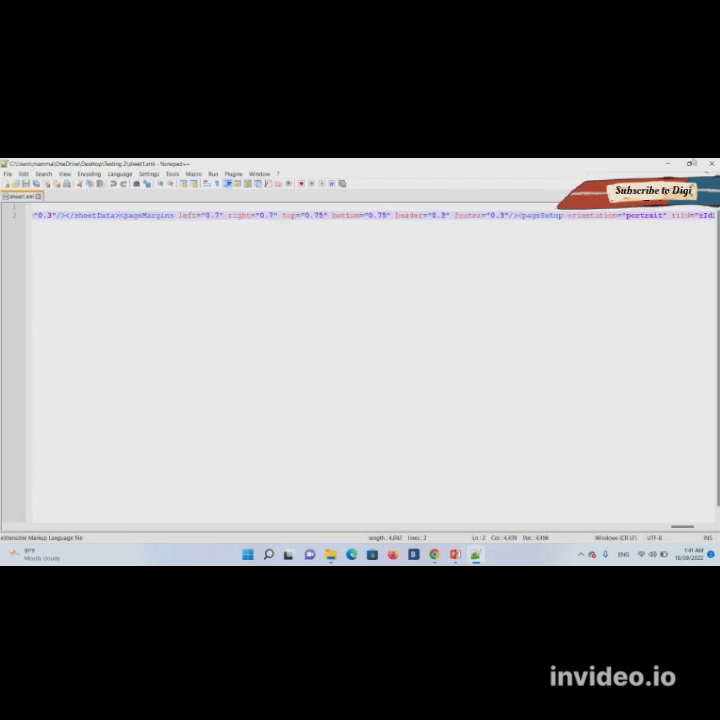
left_click(710, 162)
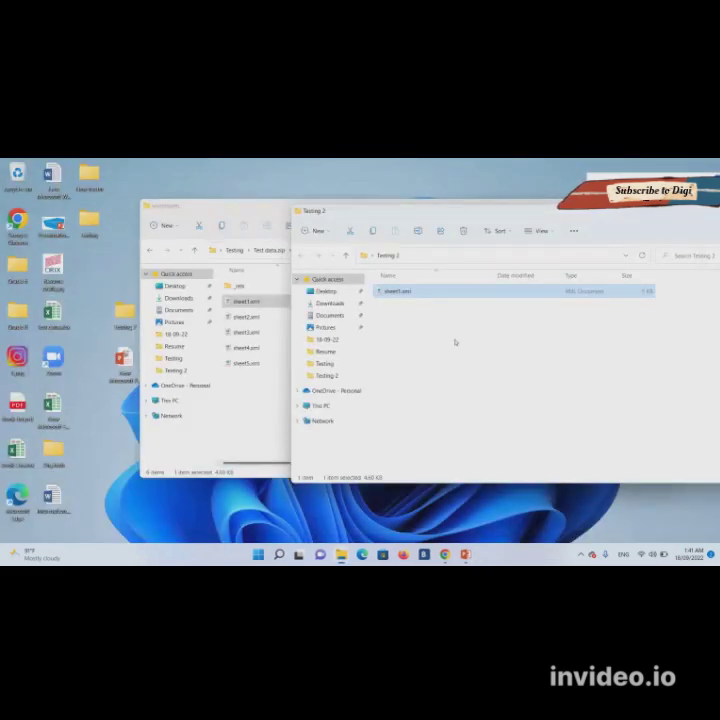
- Copy the edited sheet1.xml over the original in Test data.zip's xl\worksheets folder, then go back to Testing
left_click_drag(400, 294, 253, 397)
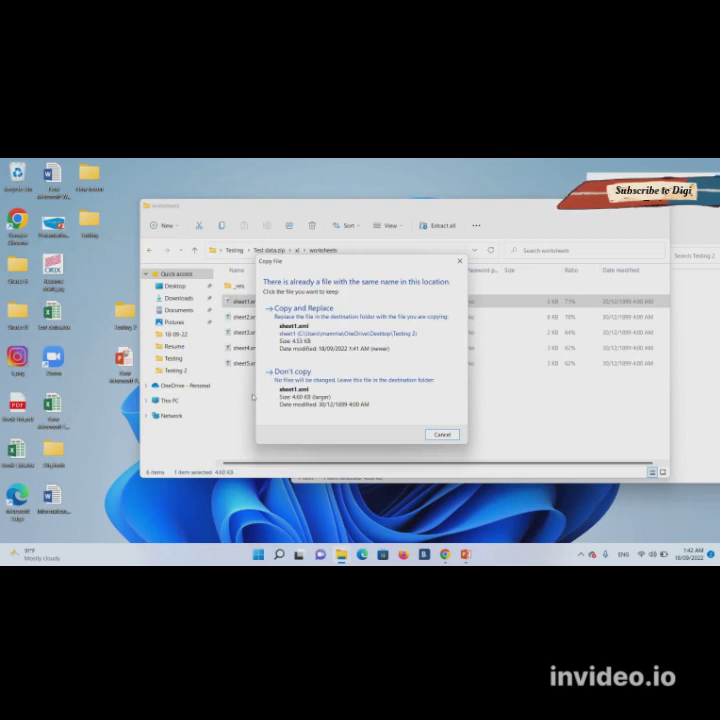
left_click(364, 324)
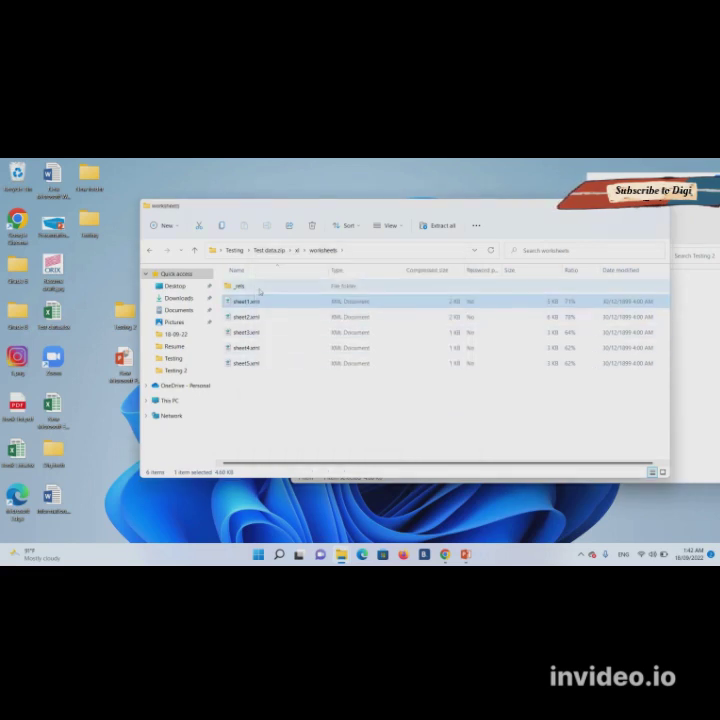
left_click(151, 256)
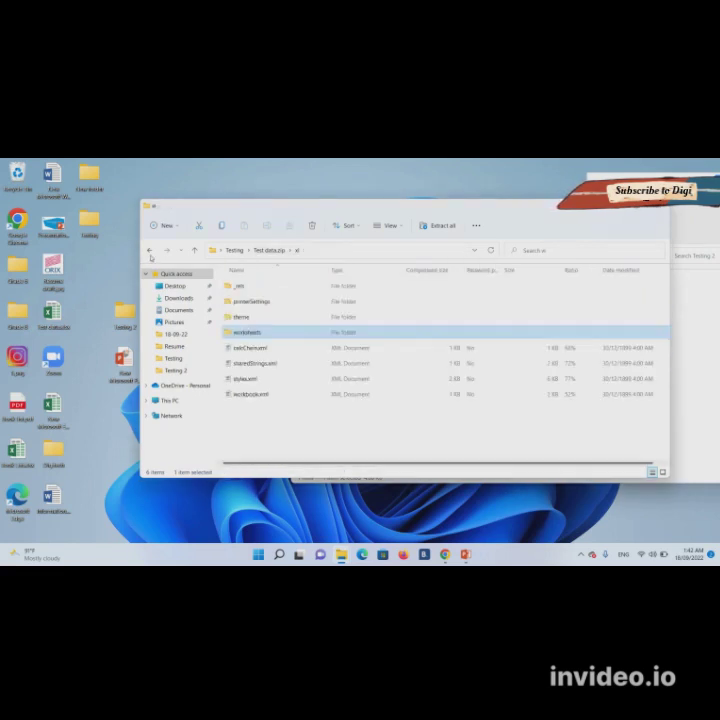
left_click(151, 256)
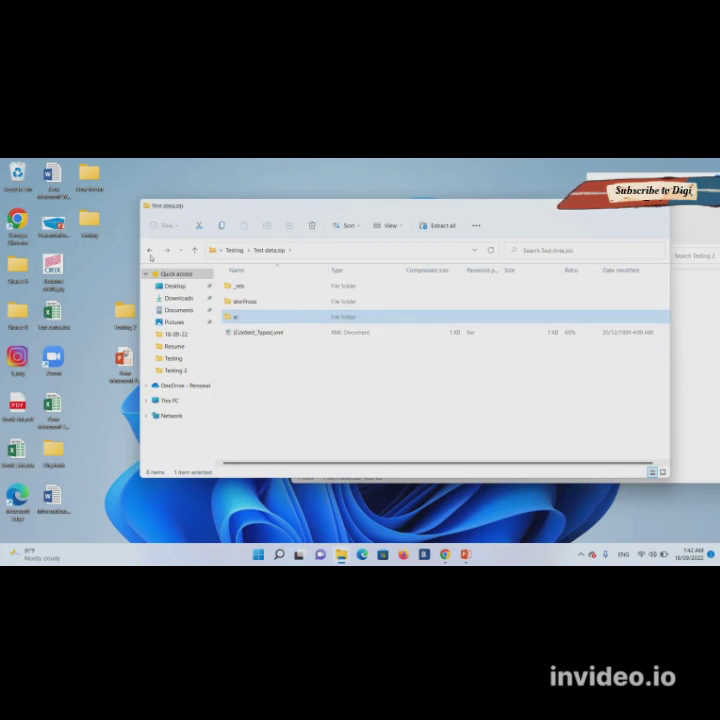
left_click(151, 255)
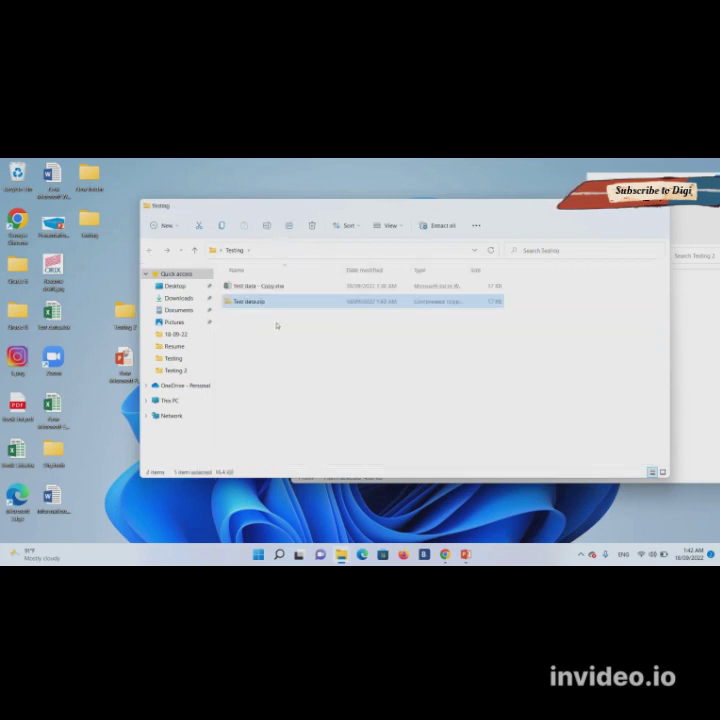
- Rename Test data.zip to Test data.xlsx, accept the extension warning, and open it in Excel
double_click(261, 302)
right_click(261, 302)
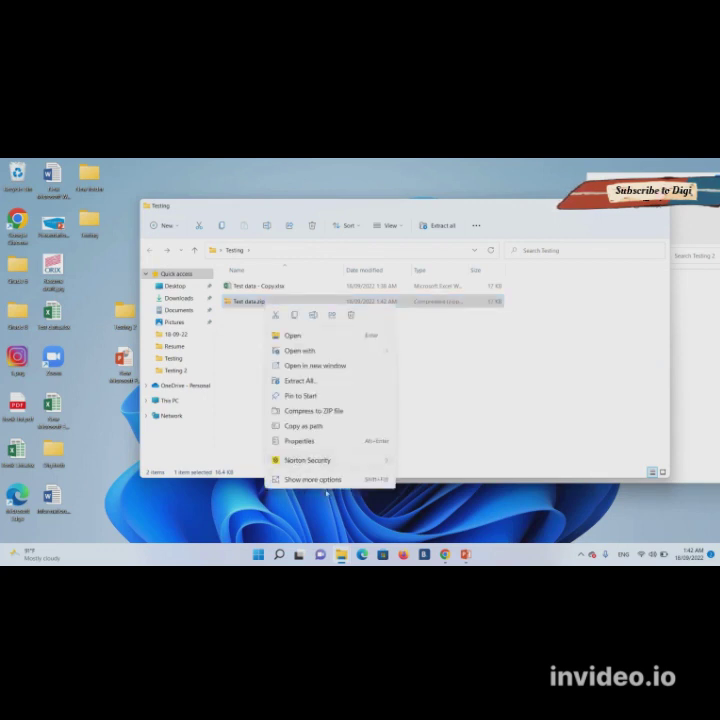
left_click(325, 481)
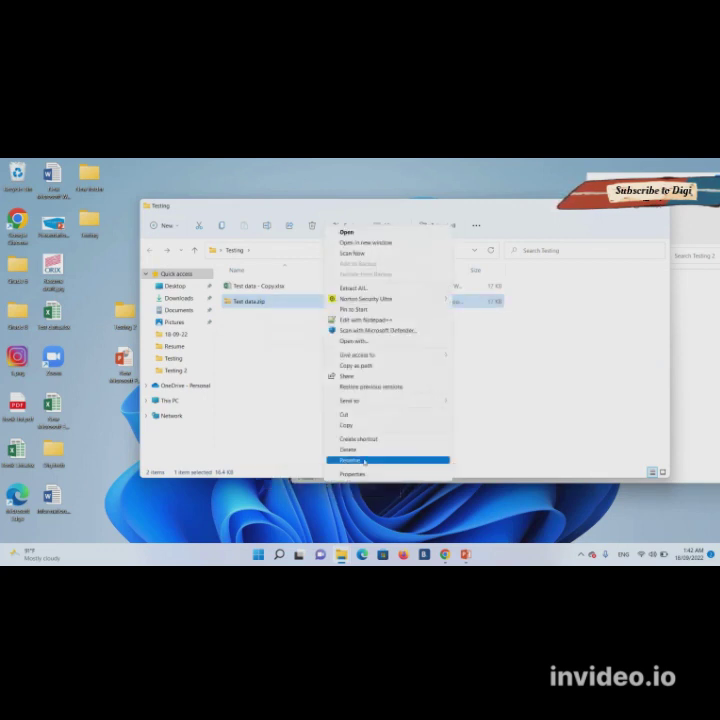
left_click(364, 461)
key("End")
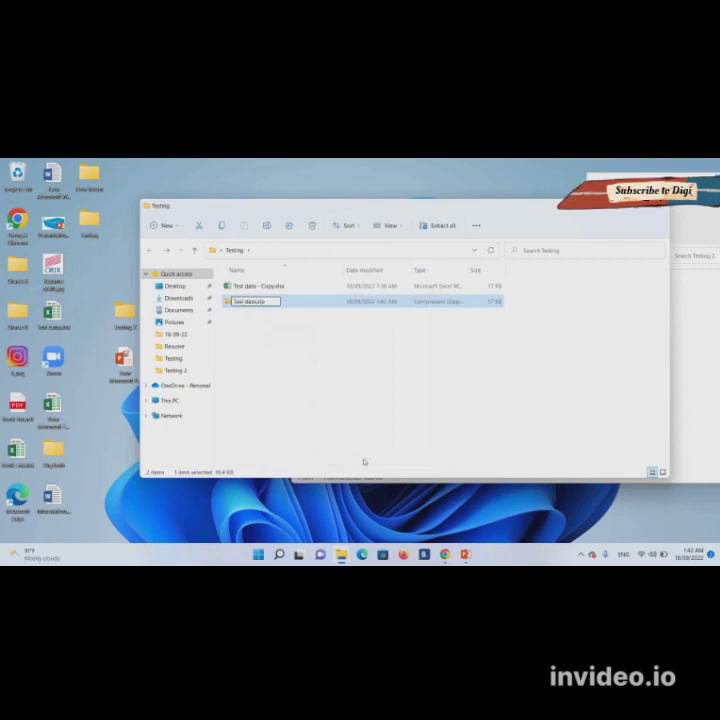
key("shift+Left")
key("shift+Left")
key("shift+Left")
type("xls")
key("Return")
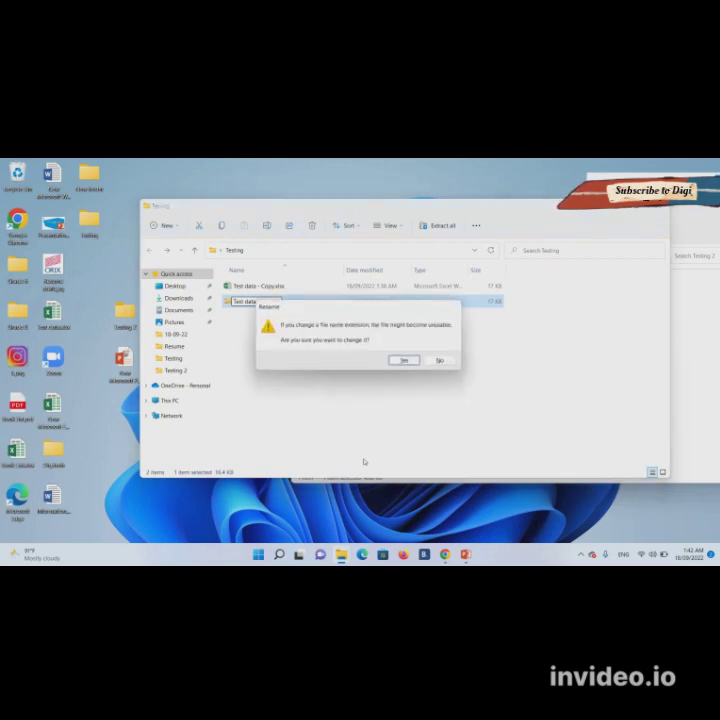
key("Return")
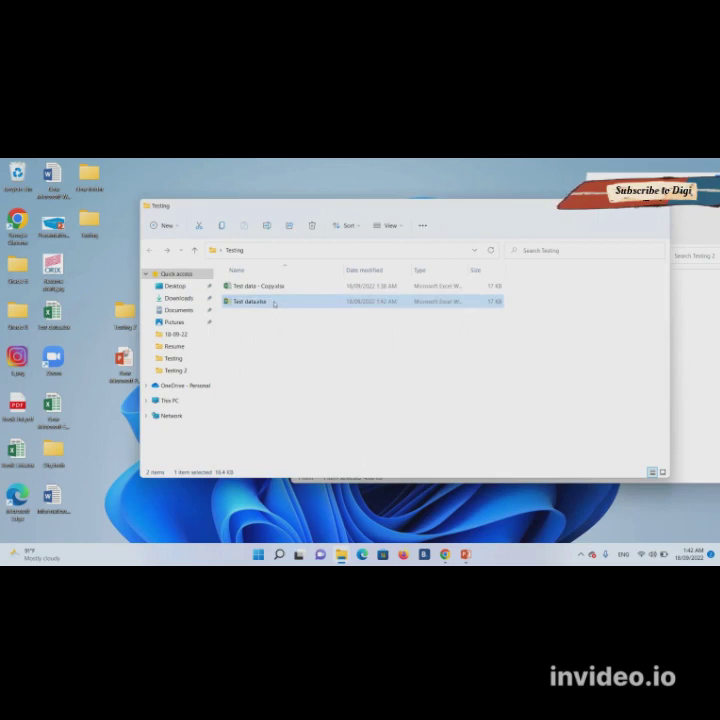
double_click(250, 302)
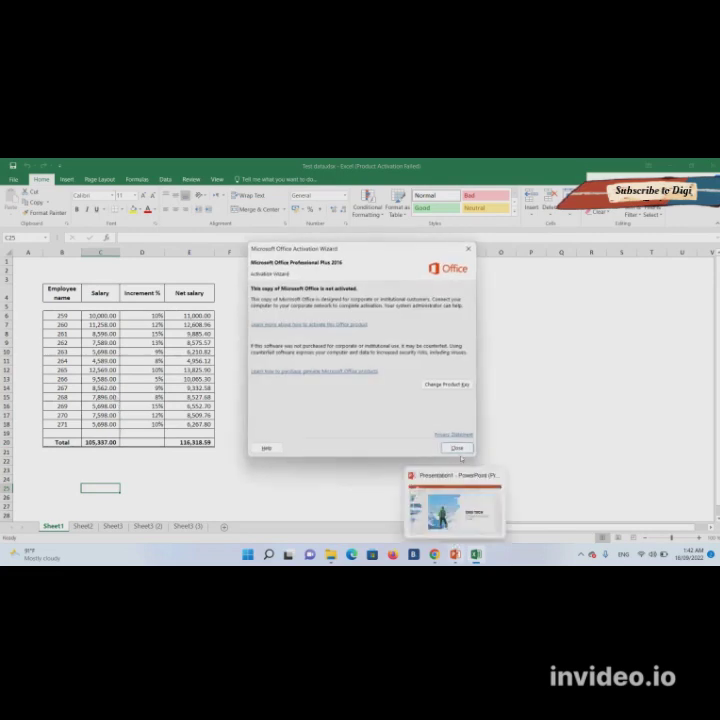
- Dismiss the activation notice and change employee 268's salary in C15 to 7,895.00
left_click(456, 448)
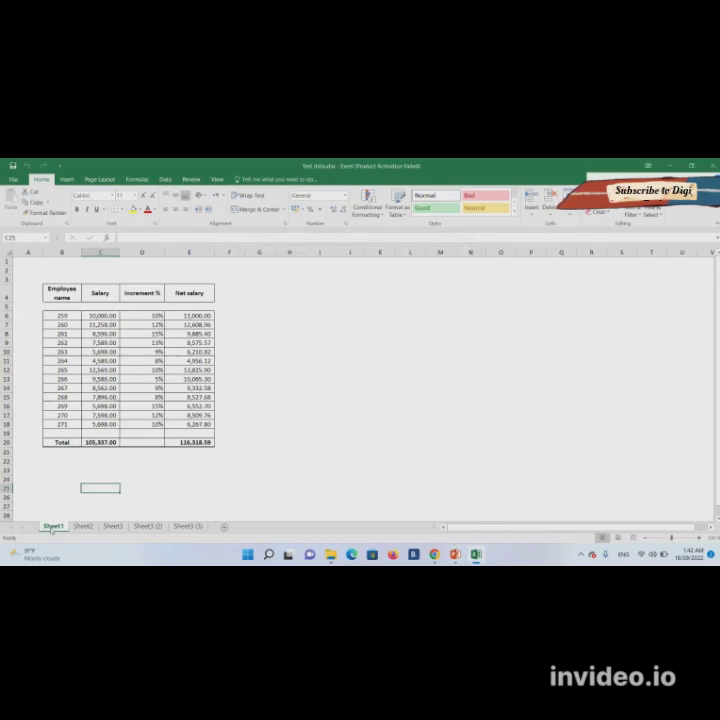
left_click(100, 397)
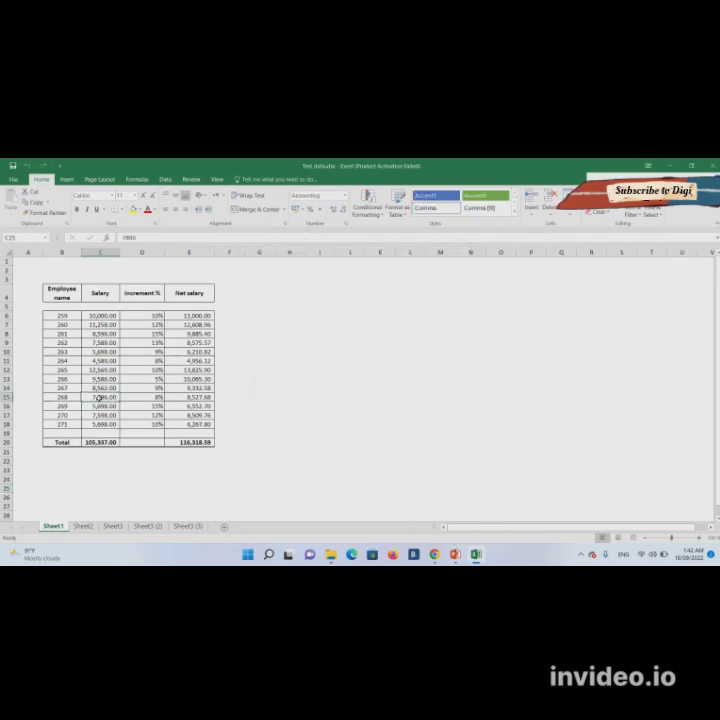
type("7899")
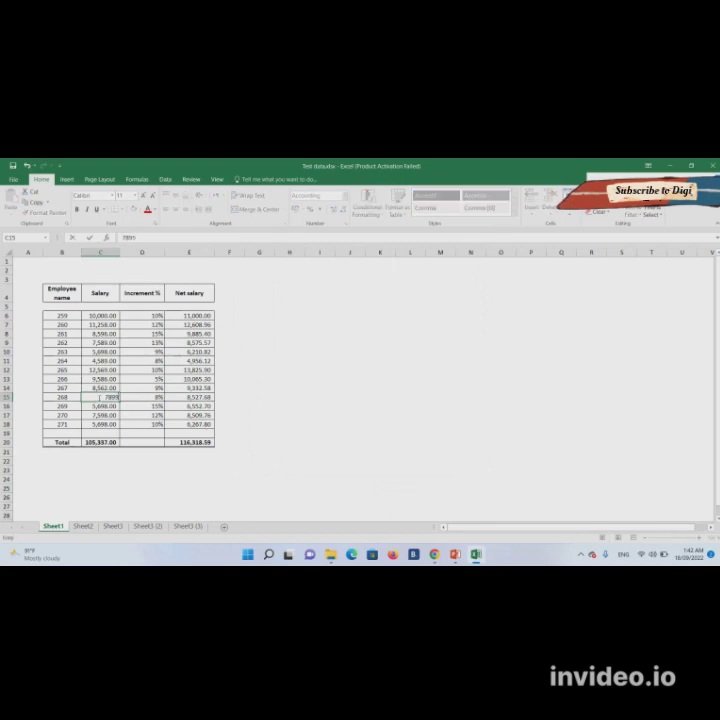
key("Return")
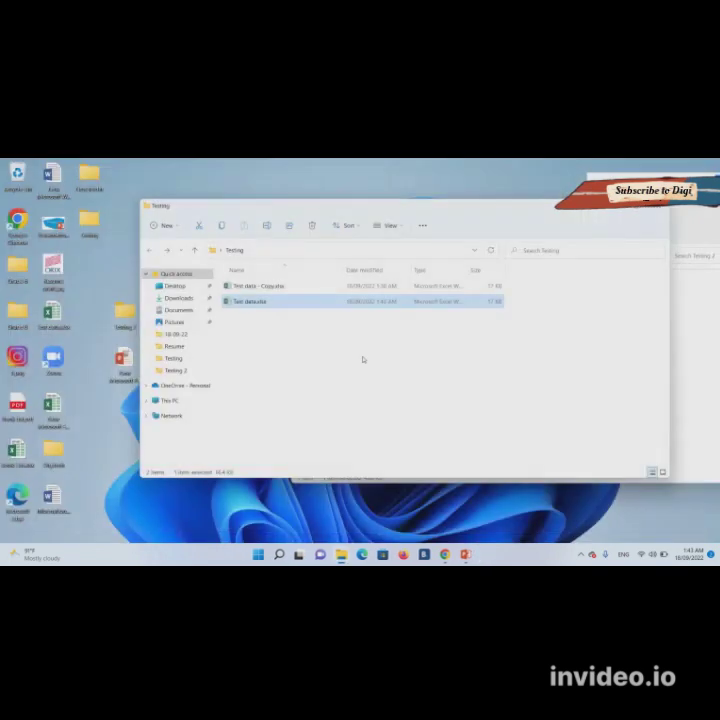
- Delete Test data - Copy.xlsx and reopen Test data.xlsx, dismissing the activation notice
left_click(280, 287)
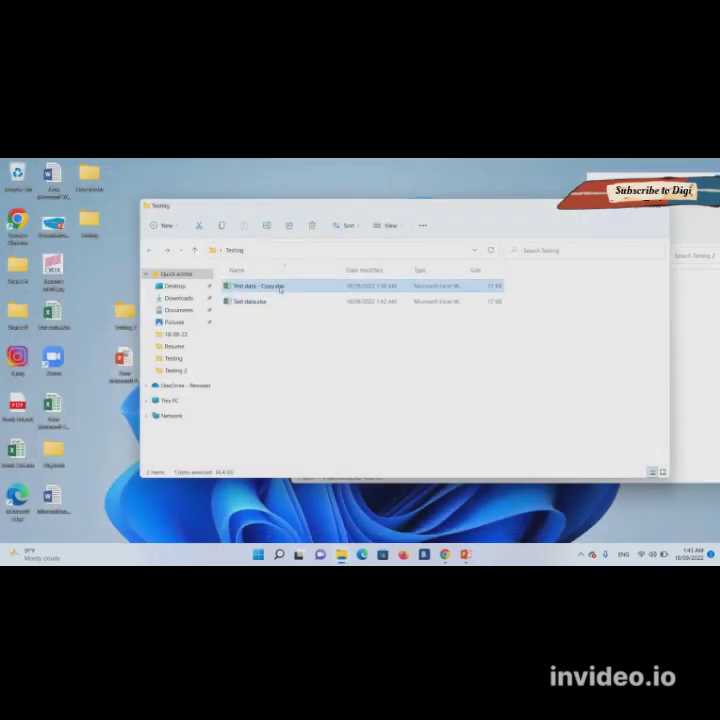
key("Delete")
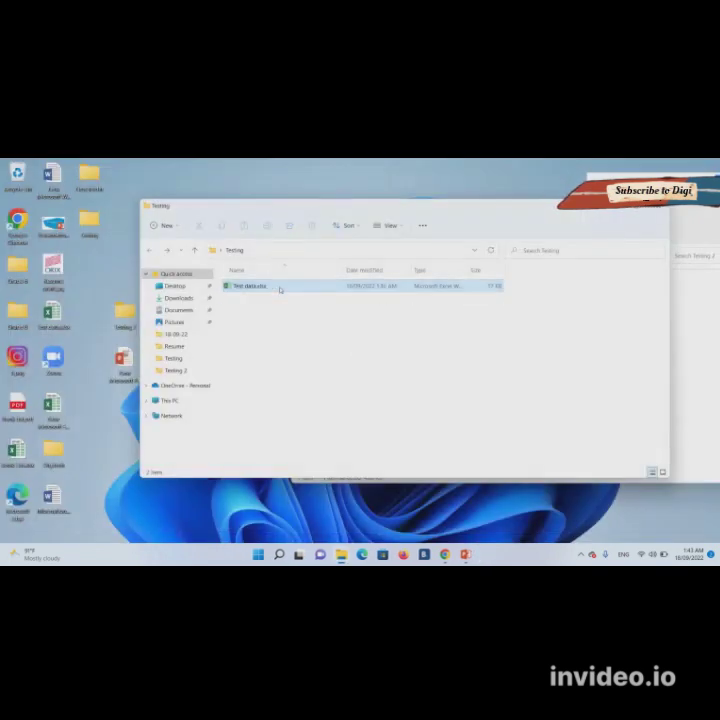
double_click(280, 289)
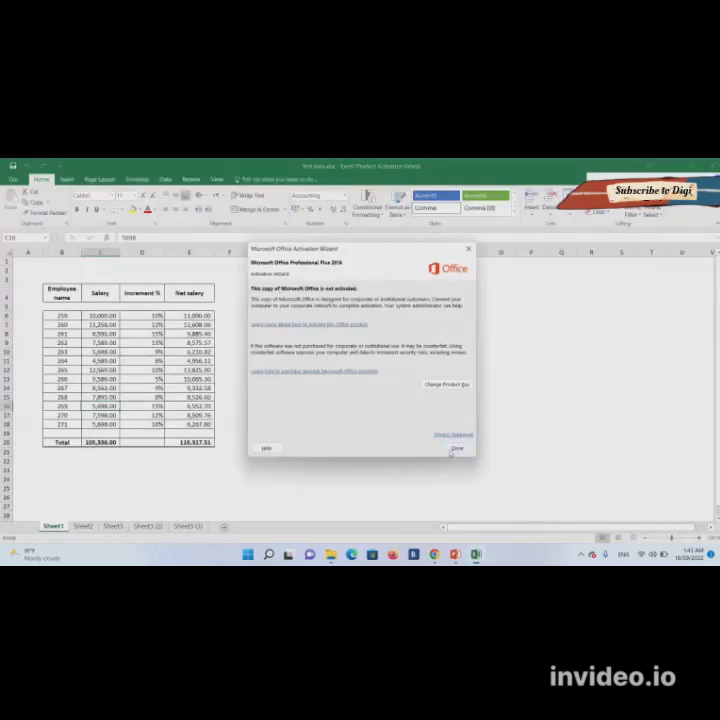
left_click(452, 450)
- View slide 2 of the DIGI TECH presentation, then select cell H16 in Excel
left_click(455, 554)
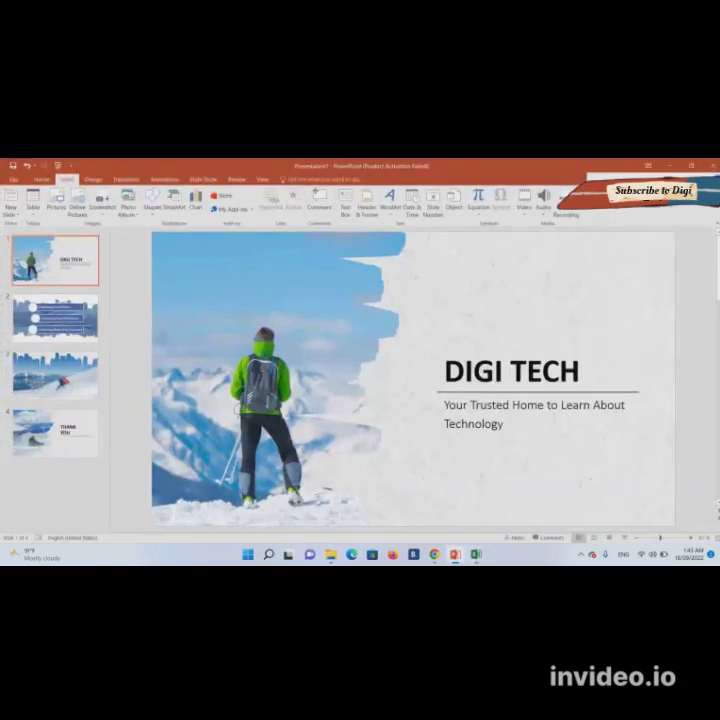
left_click(55, 318)
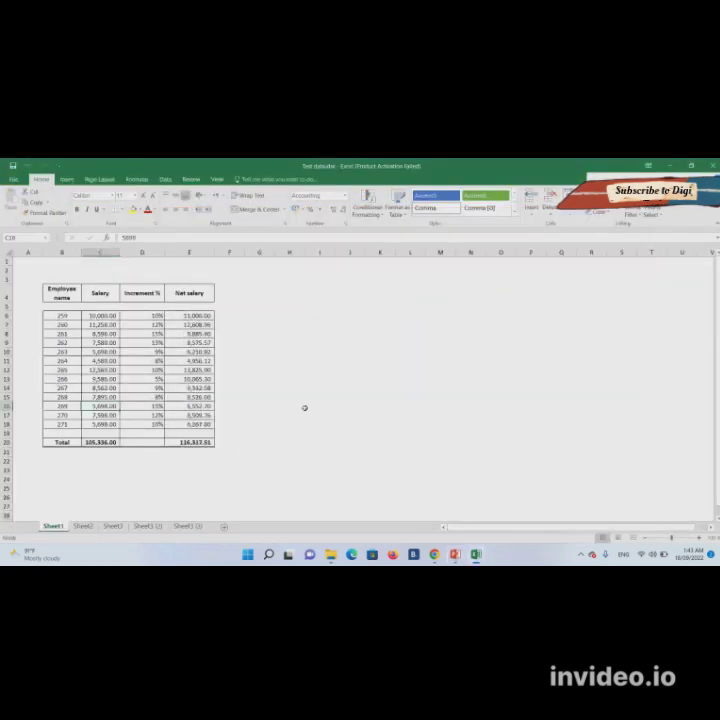
left_click(302, 407)
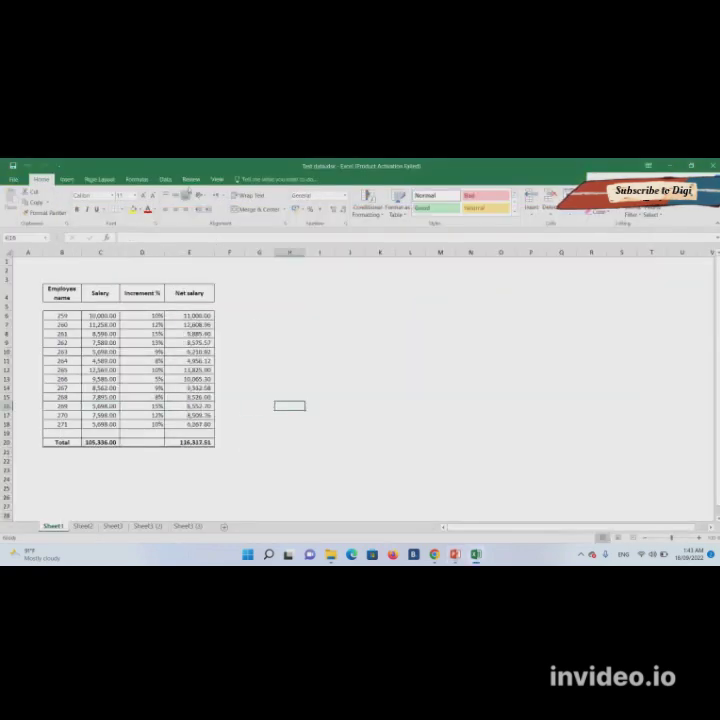
- Protect the workbook structure, entering the password and then confirming it
left_click(188, 181)
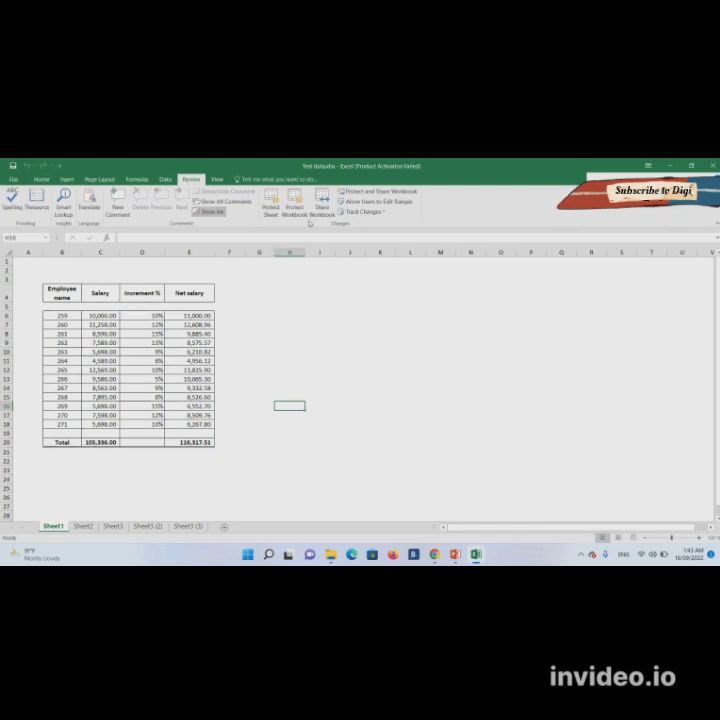
left_click(304, 219)
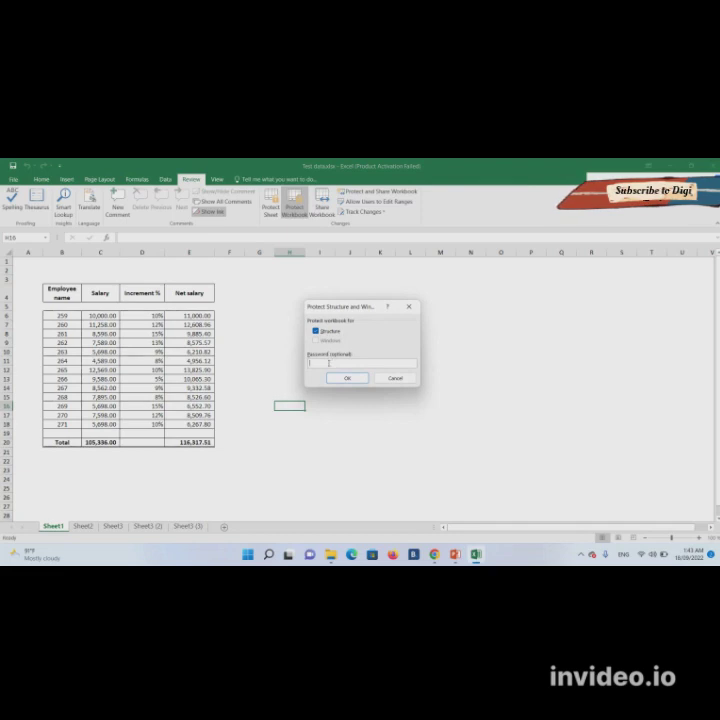
type("12")
left_click(343, 378)
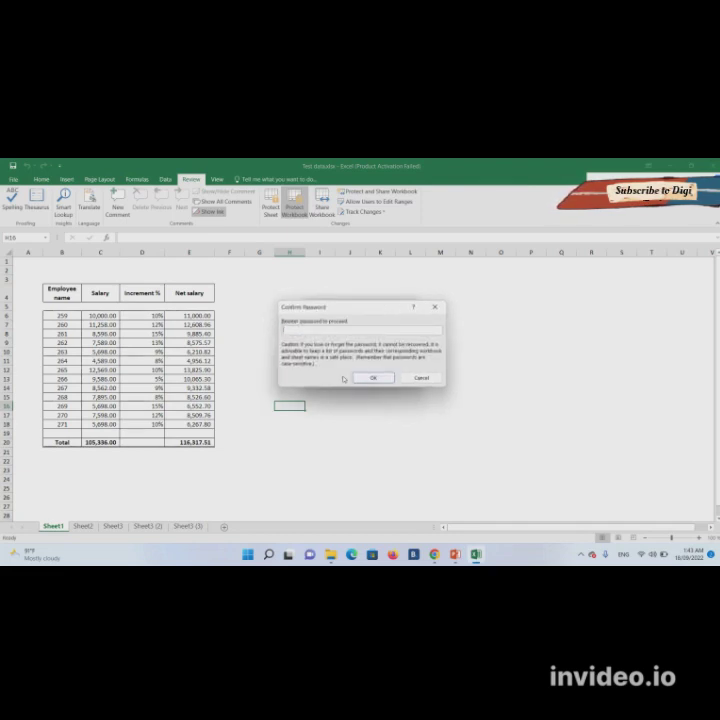
type("12")
left_click(363, 377)
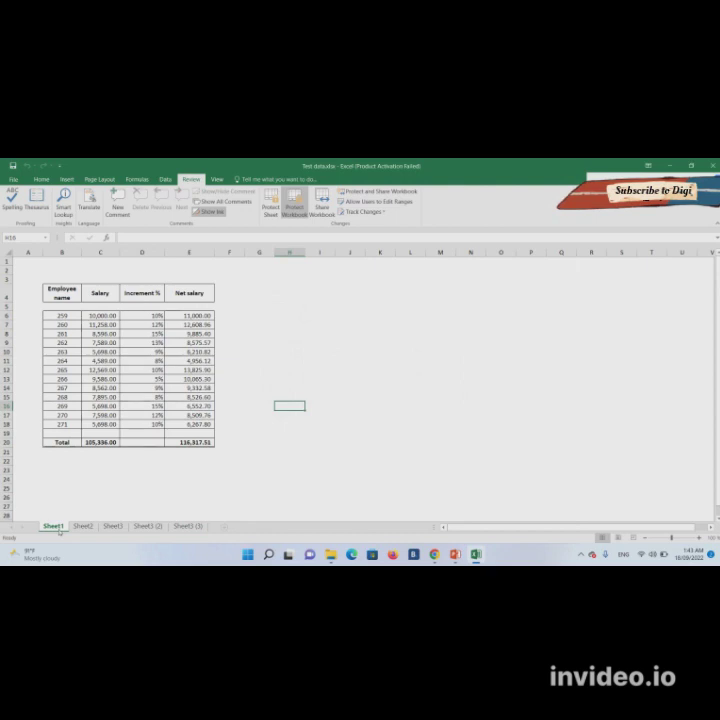
- Confirm Delete and Rename are greyed out on the Sheet1 tab menu, then close Excel
right_click(59, 530)
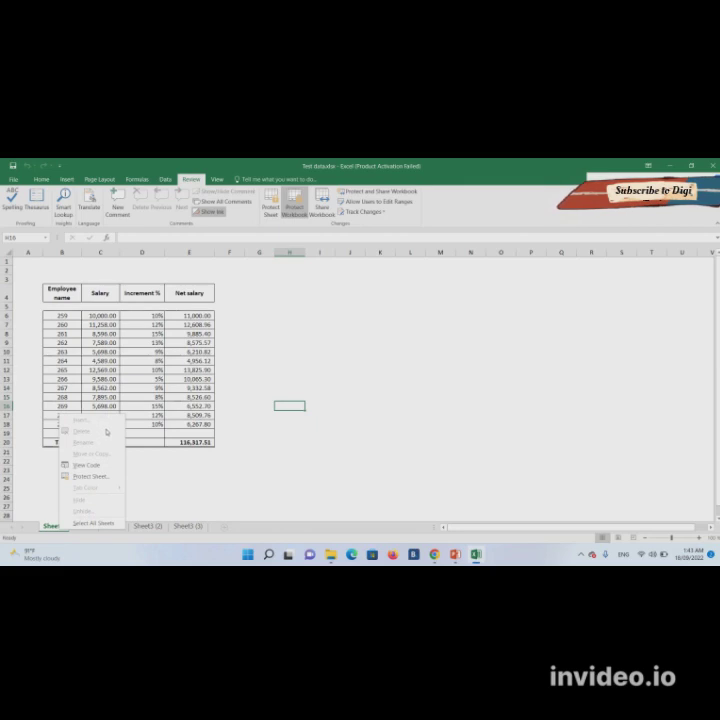
key("Escape")
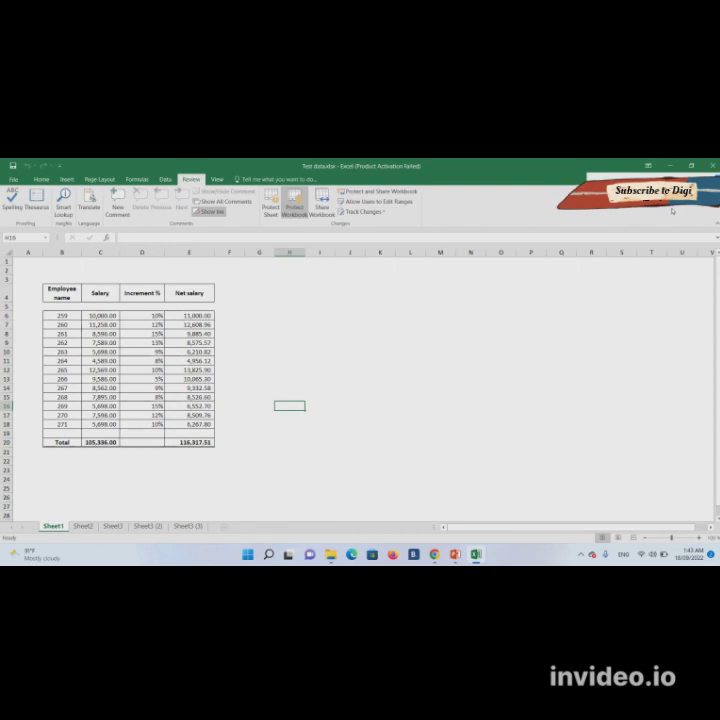
left_click(712, 165)
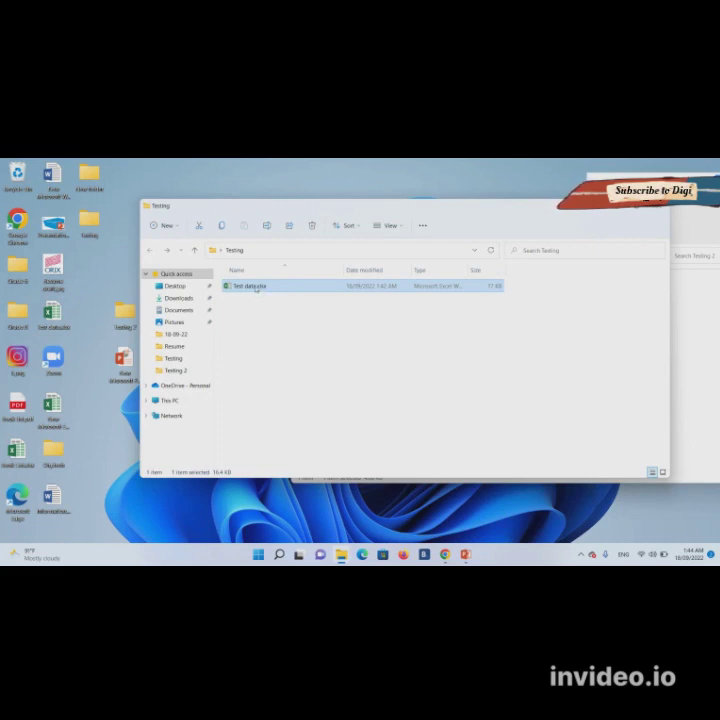
- Duplicate Test data.xlsx in the Testing folder as a backup
mouse_move(256, 287)
left_mouse_down()
mouse_move(244, 286)
mouse_move(252, 305)
left_mouse_up()
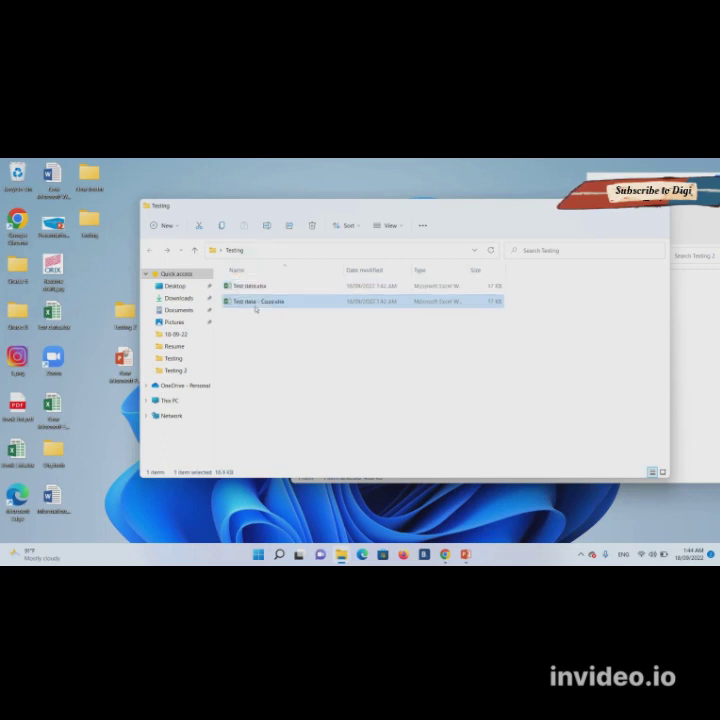
left_click(258, 288)
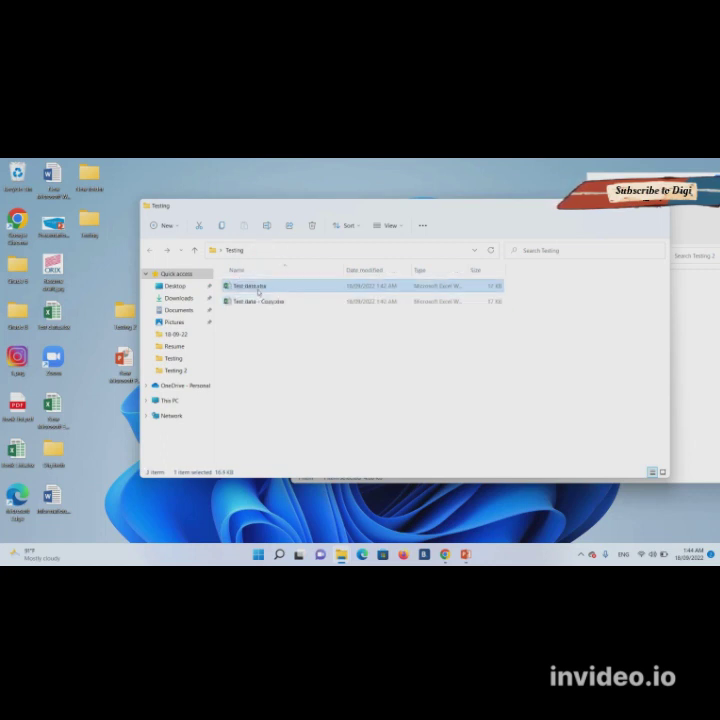
double_click(258, 288)
- Rename the original to Test data.zip, accept the warning, and open the zip
right_click(258, 288)
left_click(322, 422)
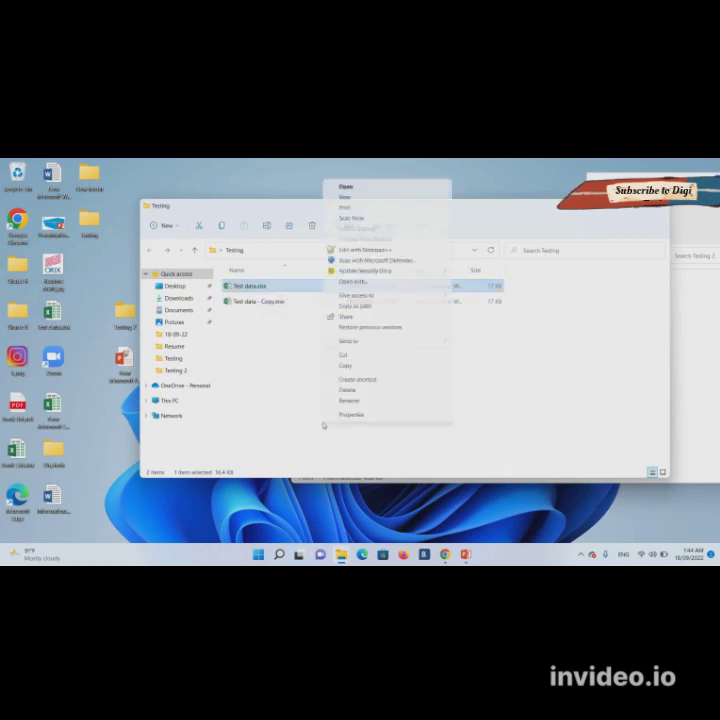
left_click(352, 400)
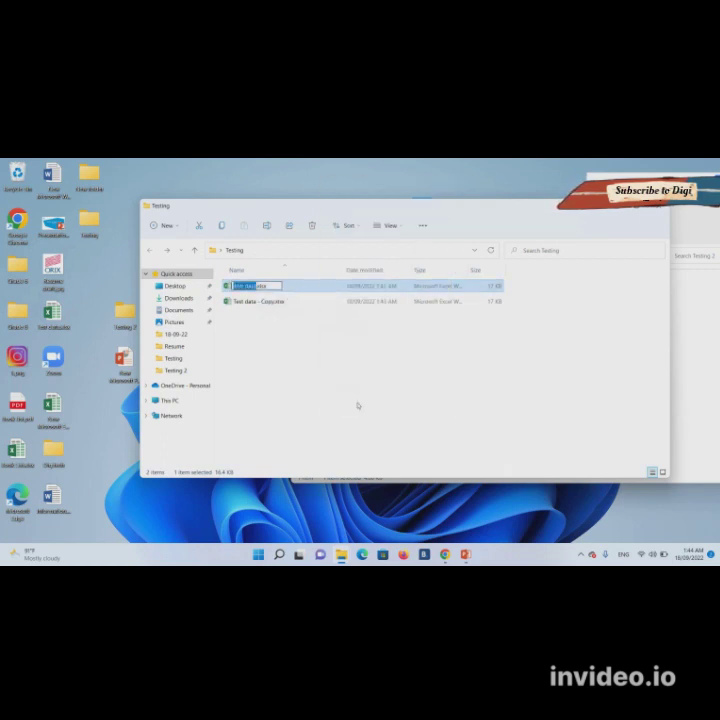
key("End")
key("shift+Left")
key("shift+Left")
key("shift+Left")
key("shift+Left")
type("csv")
key("Return")
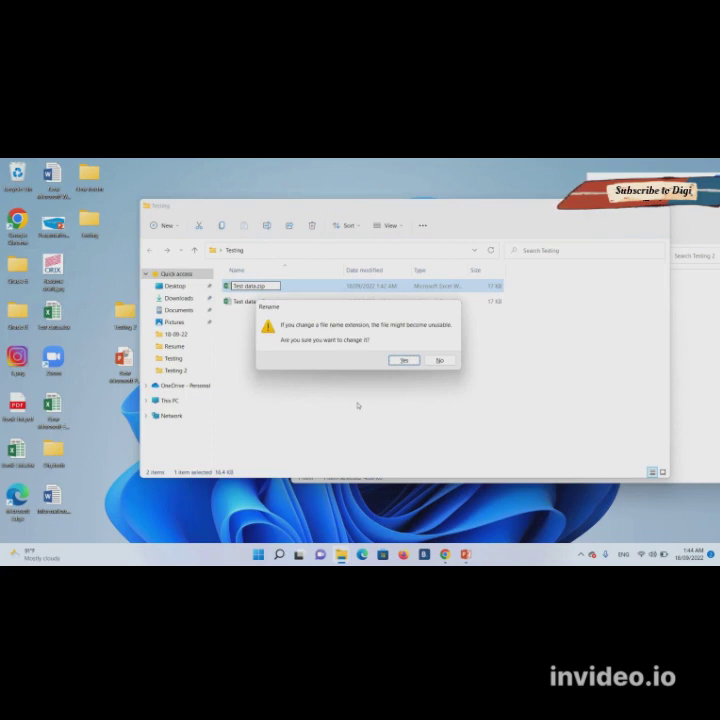
key("Return")
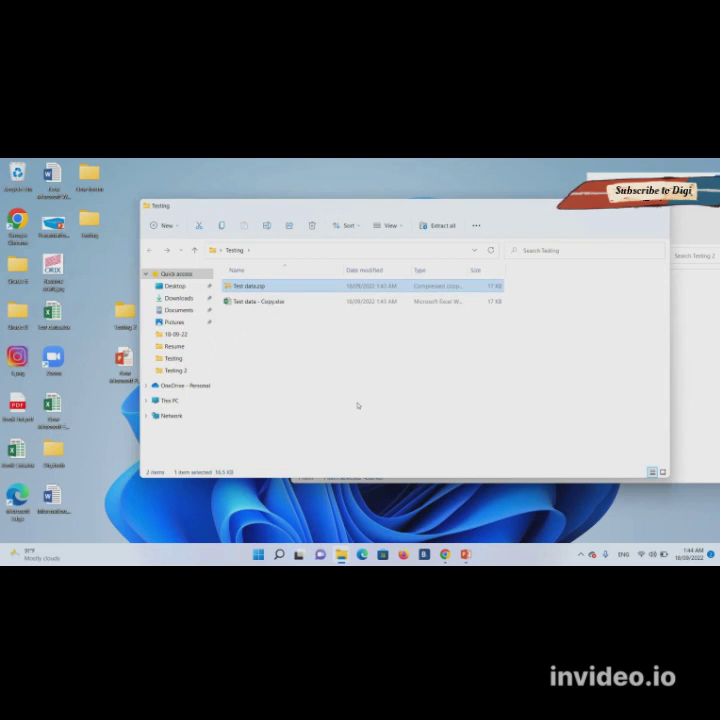
key("Return")
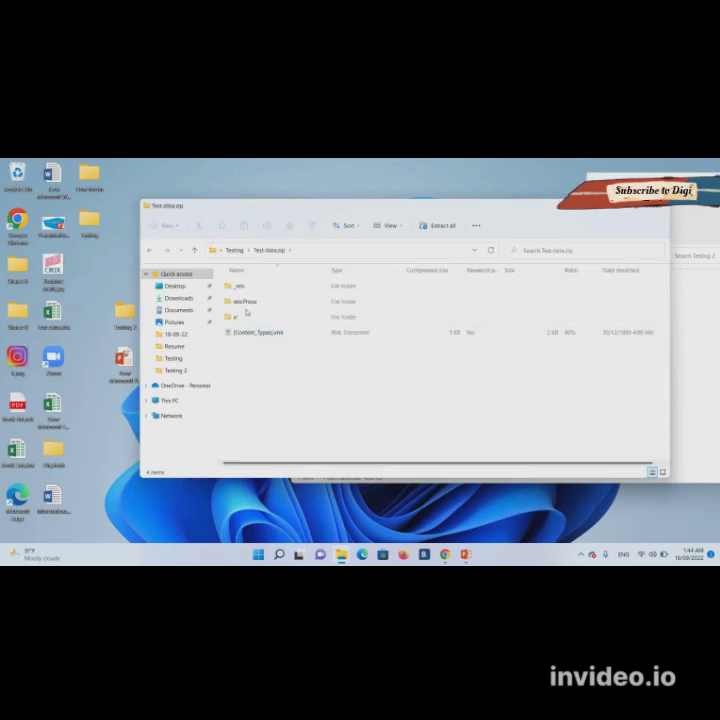
- Open the zip's xl folder and delete the old sheet1.xml from Testing 2
double_click(250, 318)
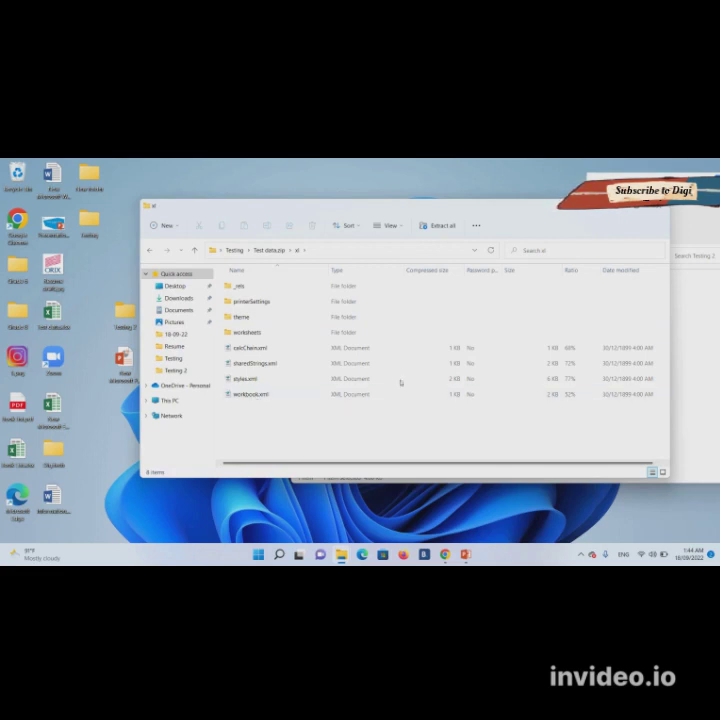
left_click(712, 368)
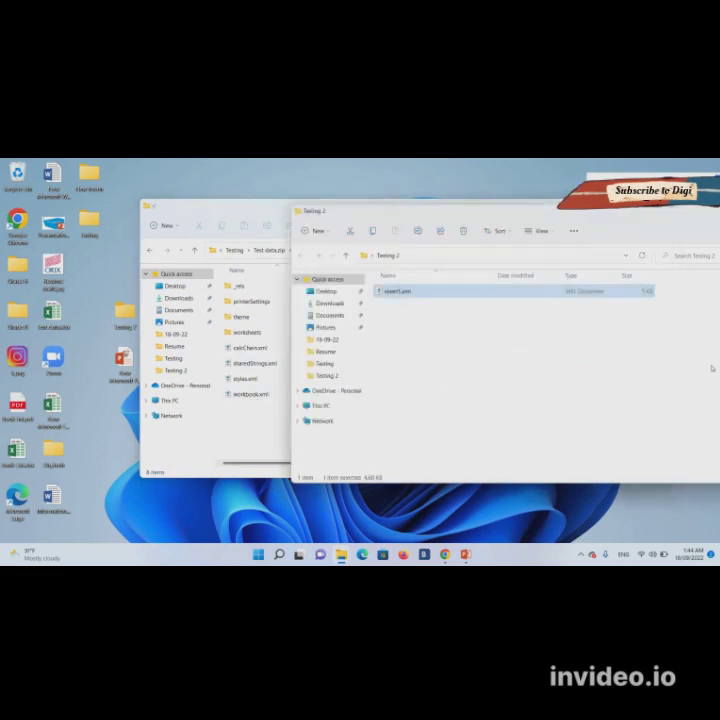
left_click(397, 295)
key("Delete")
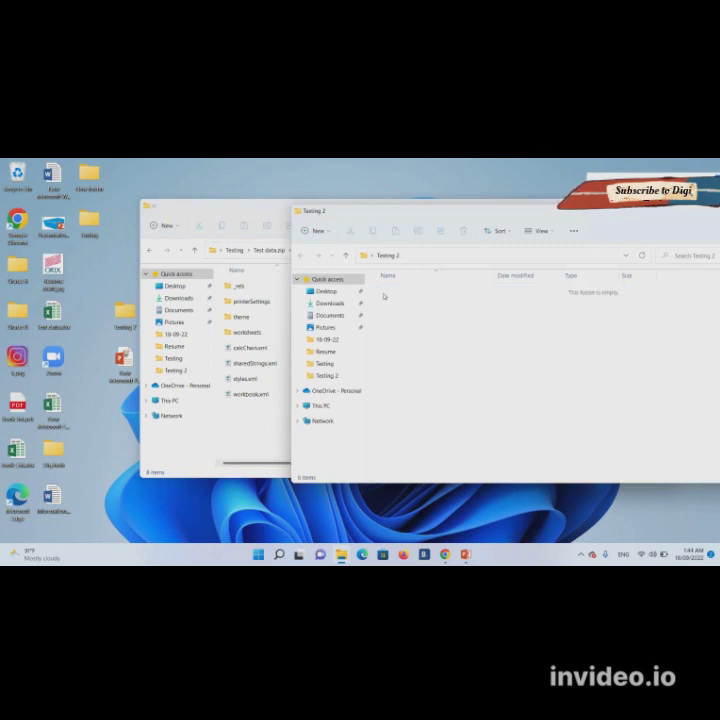
- Copy workbook.xml from the xl folder into Testing 2
left_click(250, 396)
left_click_drag(250, 398, 679, 362)
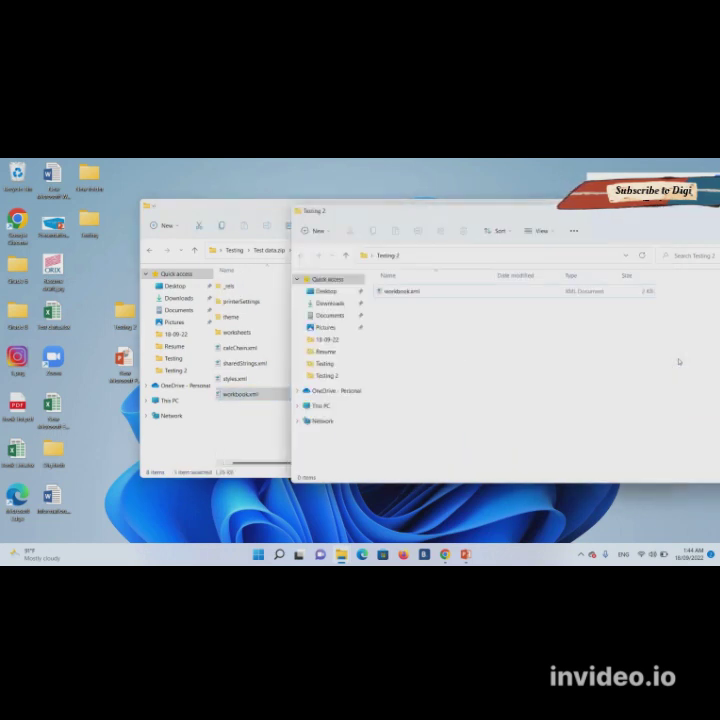
left_click(402, 291)
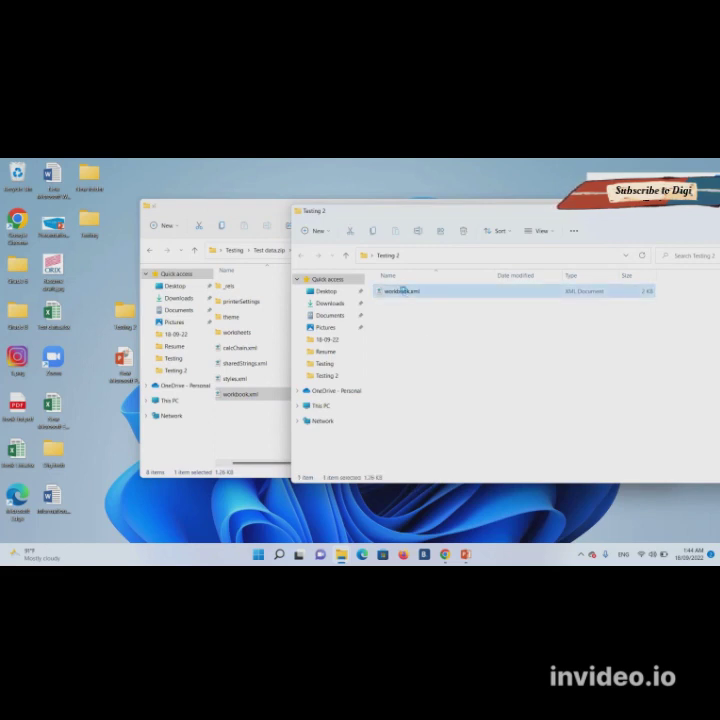
- Open workbook.xml from Testing 2 in Notepad++
right_click(402, 291)
mouse_move(497, 344)
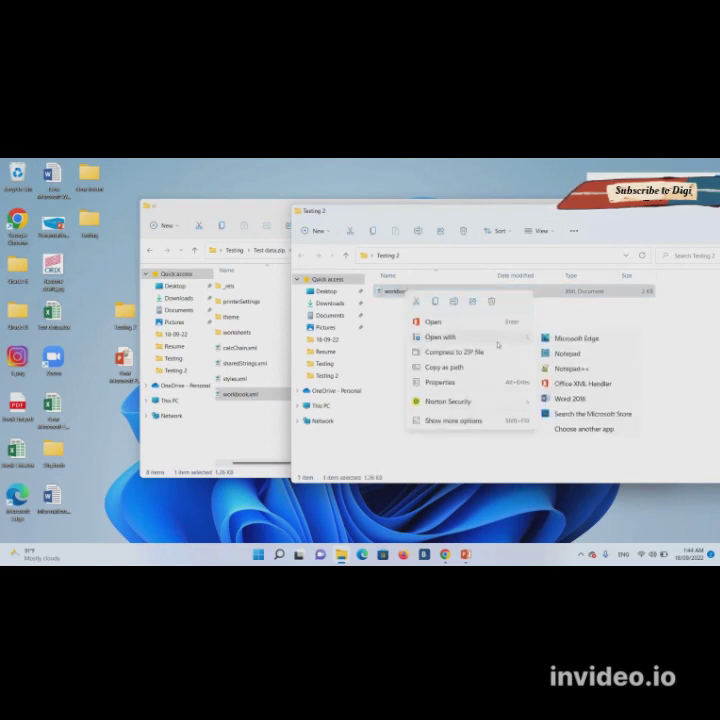
left_click(581, 369)
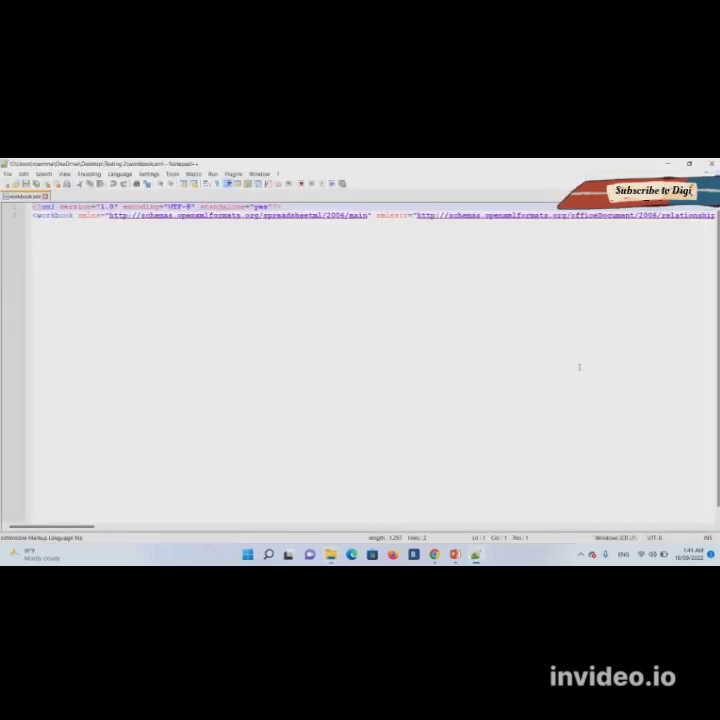
- Search the file for 'workbook' to find the workbook protection tag on line 2
key("ctrl+f")
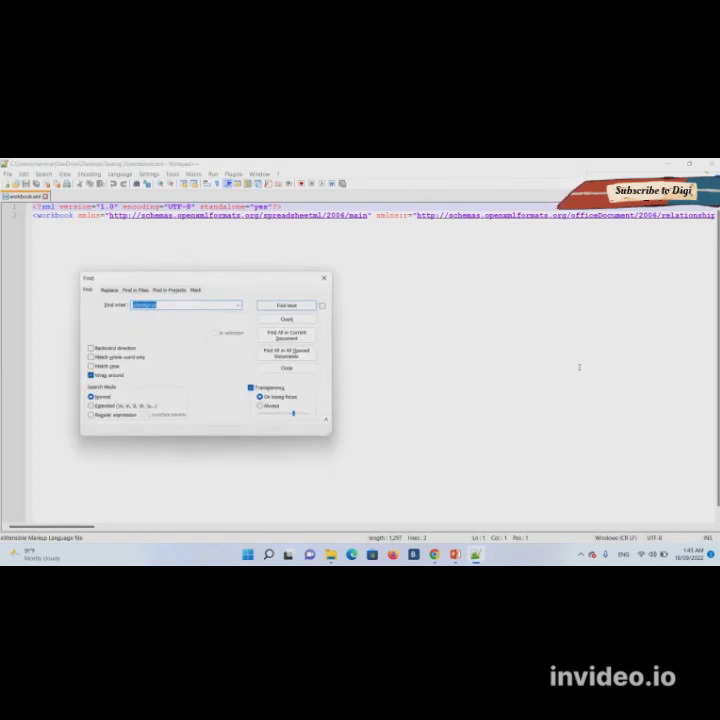
type("workbook")
key("Return")
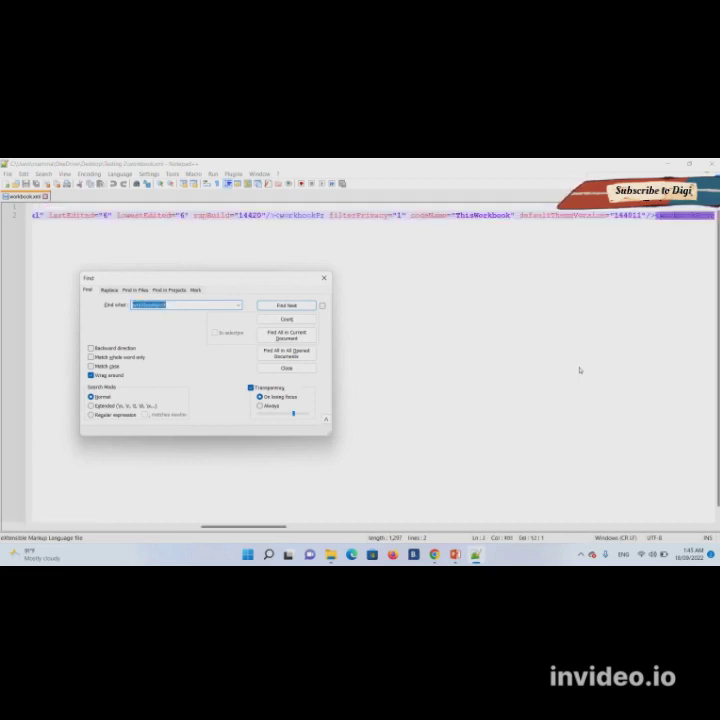
key("Escape")
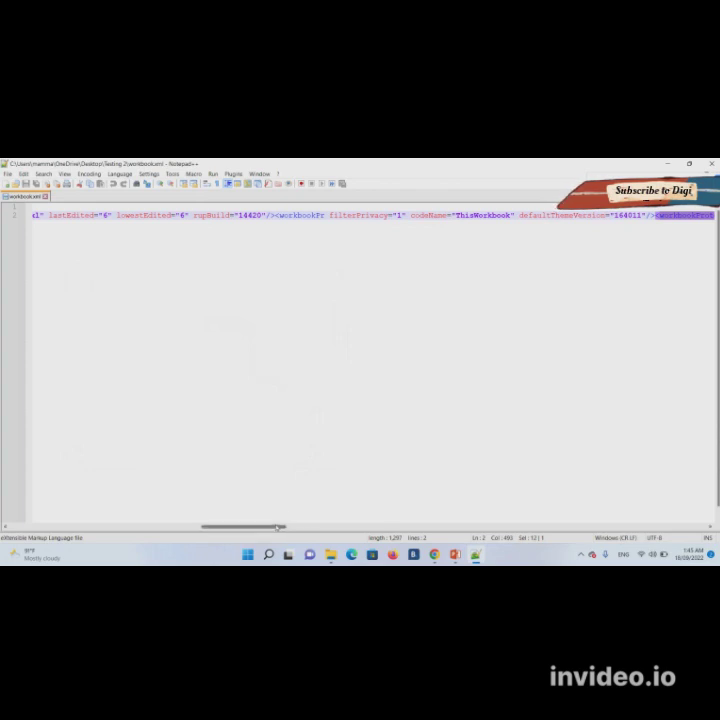
- Scroll line 2 of workbook.xml to the workbookProtection tag and select its opening '<'
left_click_drag(279, 529, 341, 531)
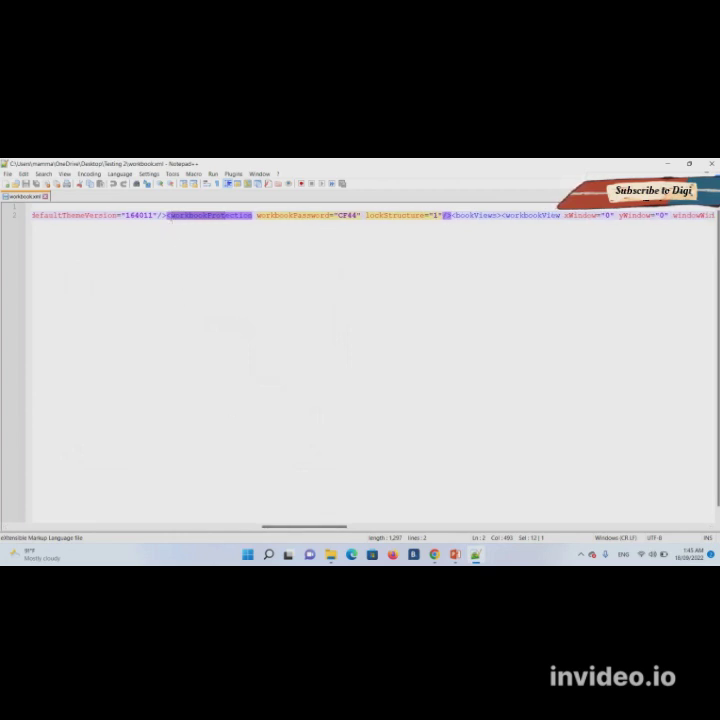
left_click(169, 216)
key("Left")
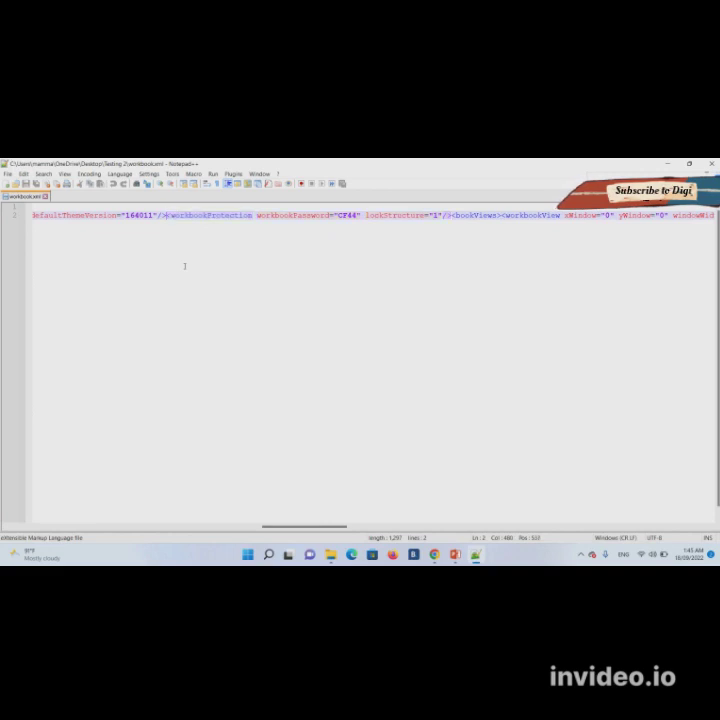
key("Right")
key("Left")
key("shift+Right")
key("shift+Right")
key("shift+Right")
key("shift+Right")
key("shift+Right")
key("shift+Right")
key("shift+Right")
key("shift+Right")
key("shift+Right")
key("shift+Right")
key("shift+Right")
key("shift+Right")
key("shift+Right")
key("shift+Right")
key("shift+Right")
key("shift+Right")
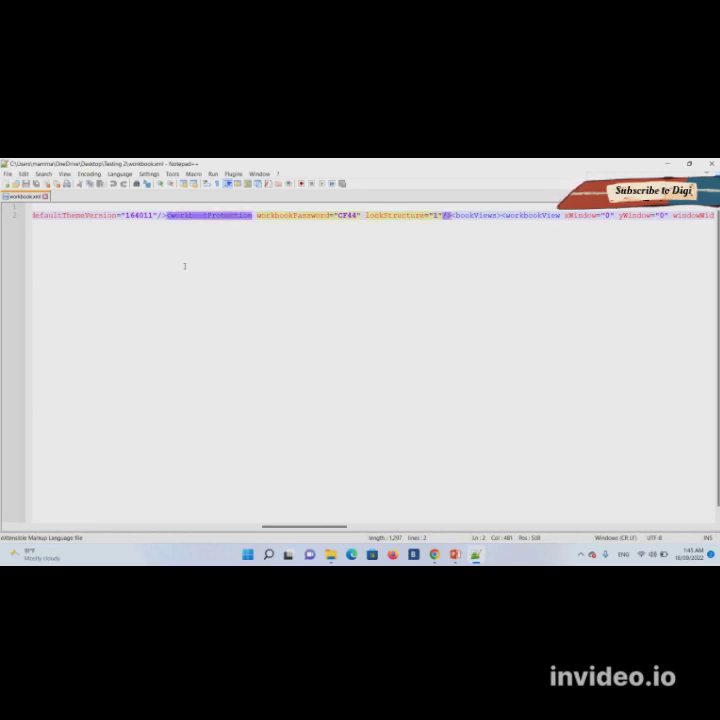
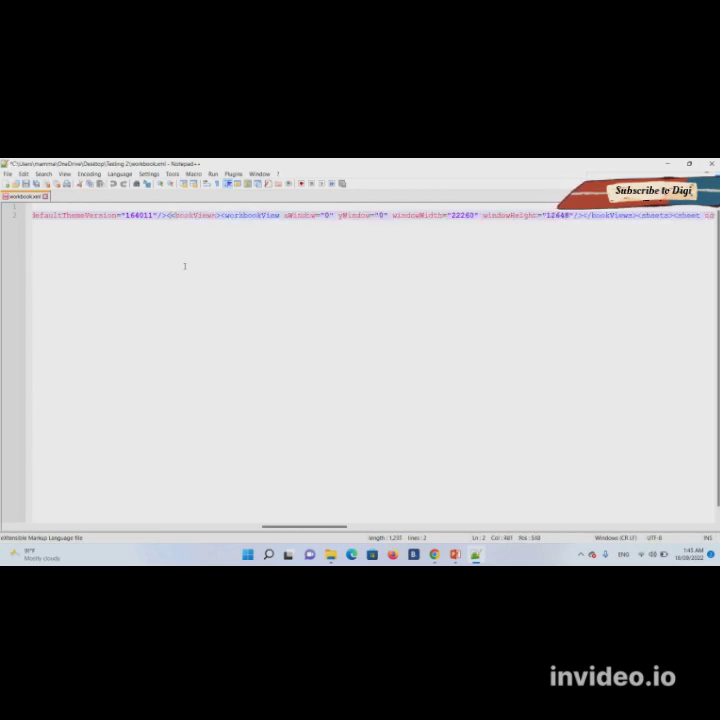
- Save the edited workbook.xml and close Notepad++
key("ctrl+s")
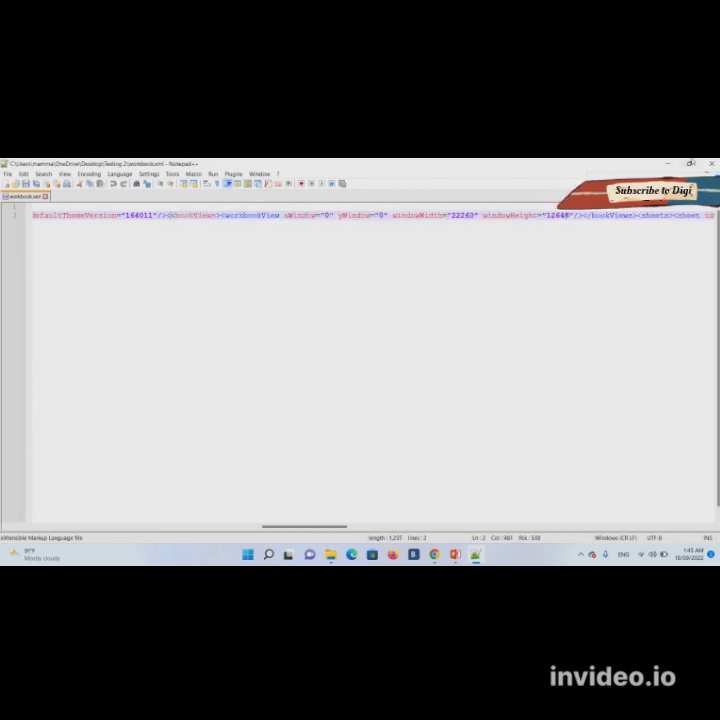
key("alt+F4")
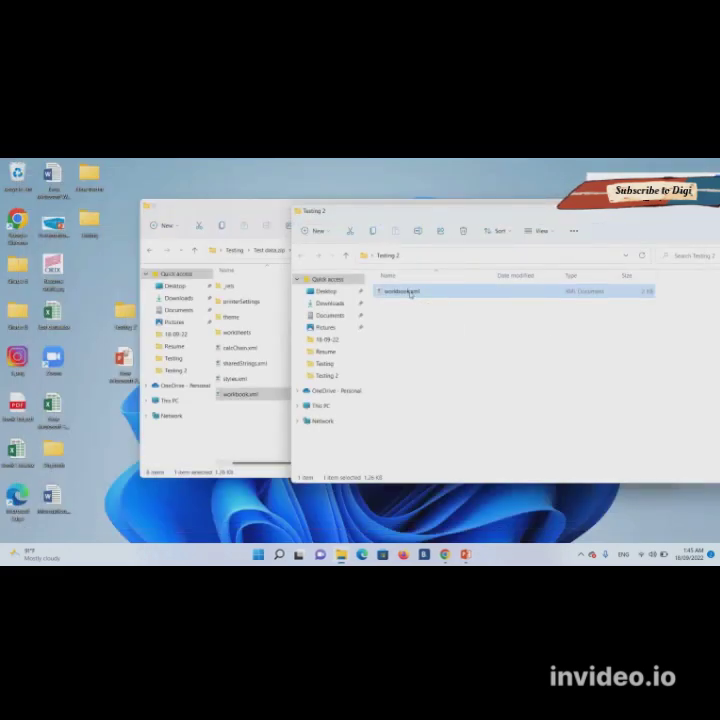
- Replace workbook.xml in Test data.zip's xl folder with the edited copy, then return to Testing
left_click_drag(409, 291, 239, 430)
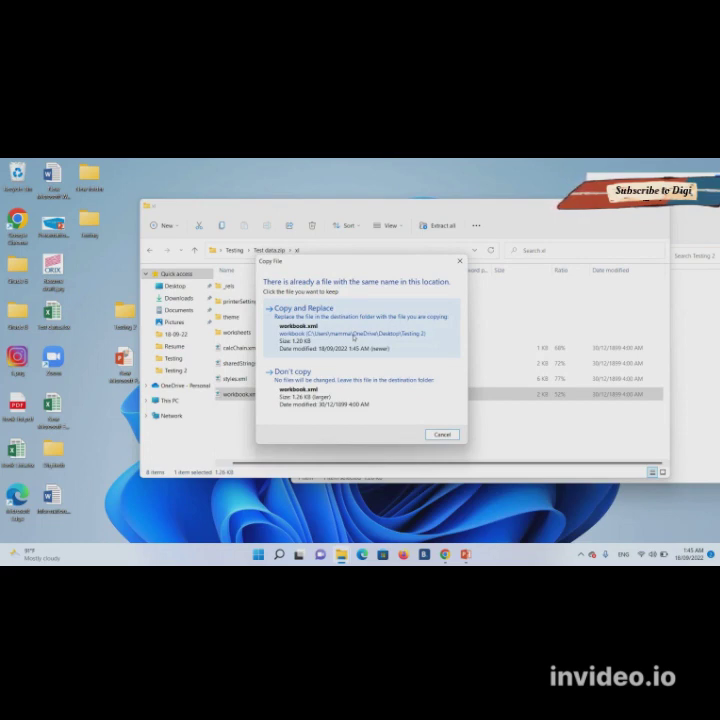
left_click(352, 337)
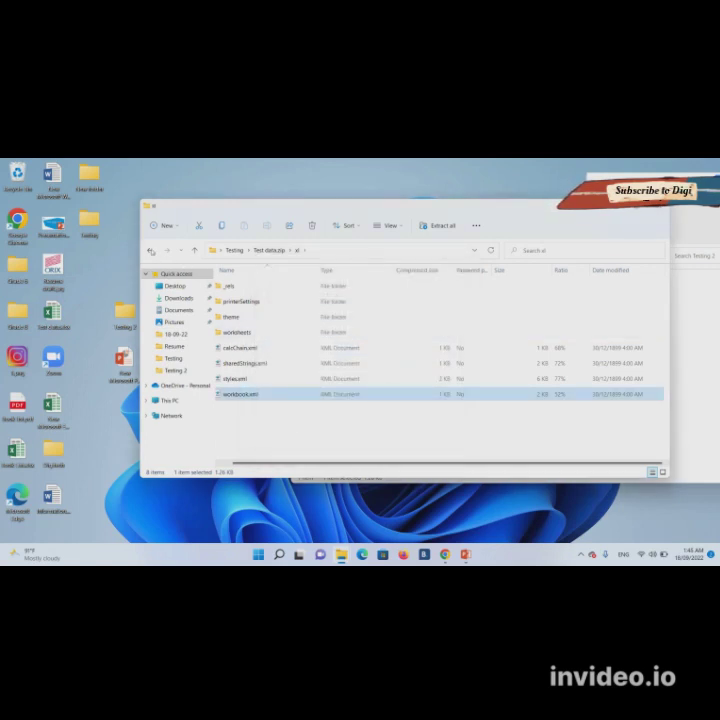
left_click(150, 251)
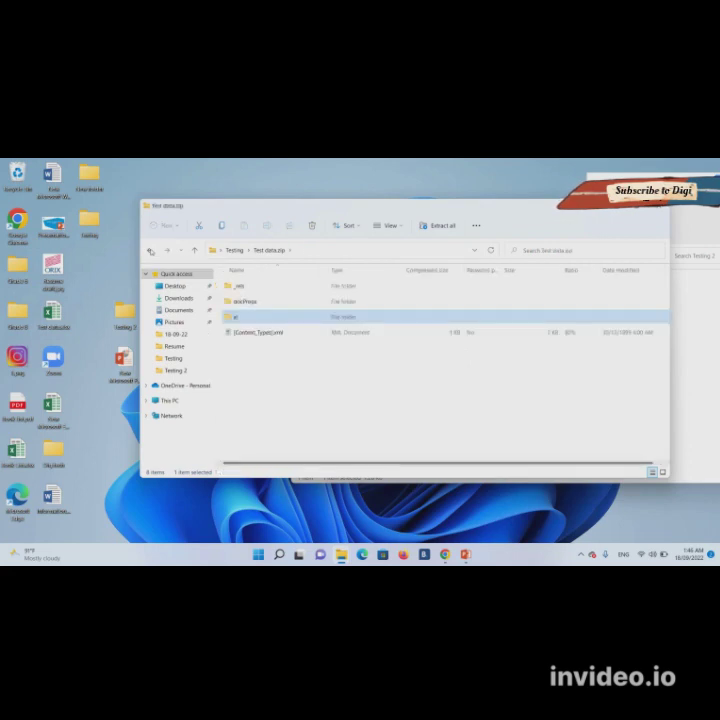
left_click(150, 251)
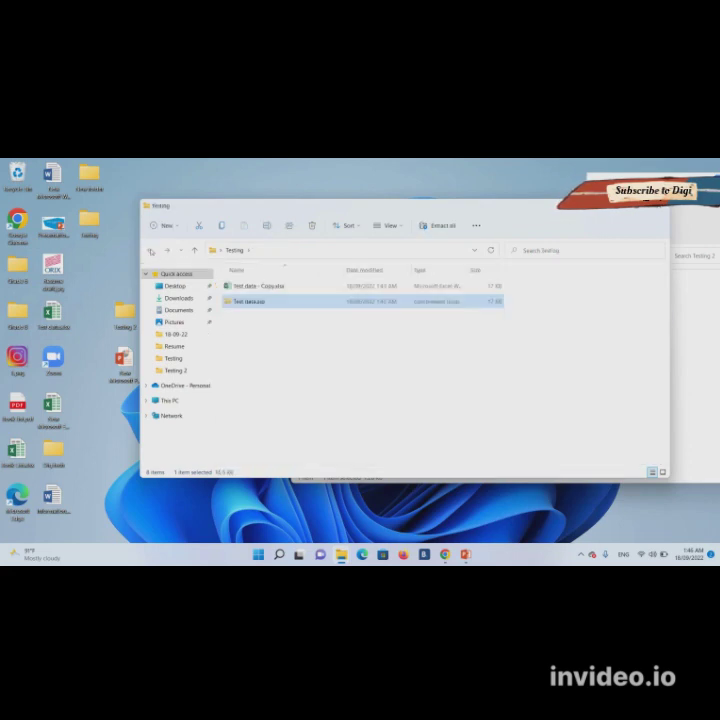
- Rename Test data.zip back to Test data.xlsx, accepting the extension-change warning
right_click(241, 303)
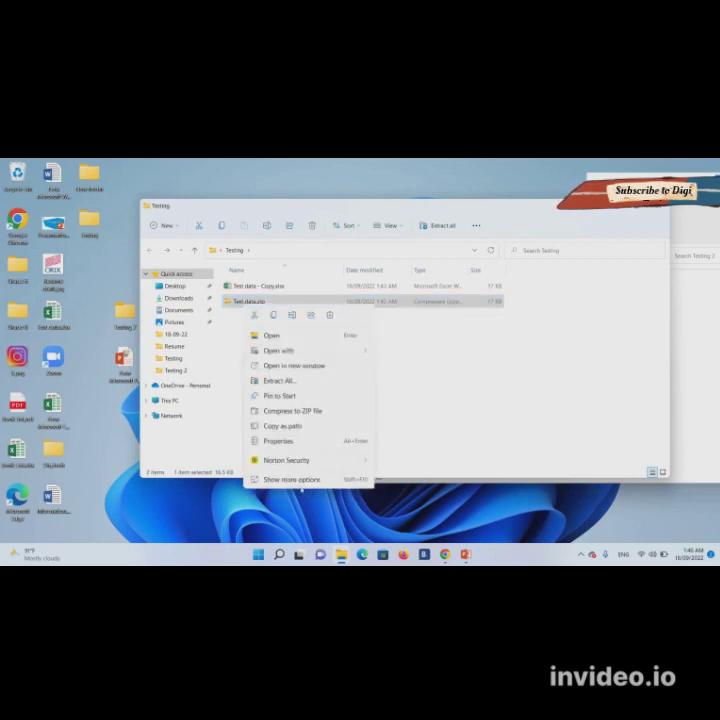
left_click(294, 480)
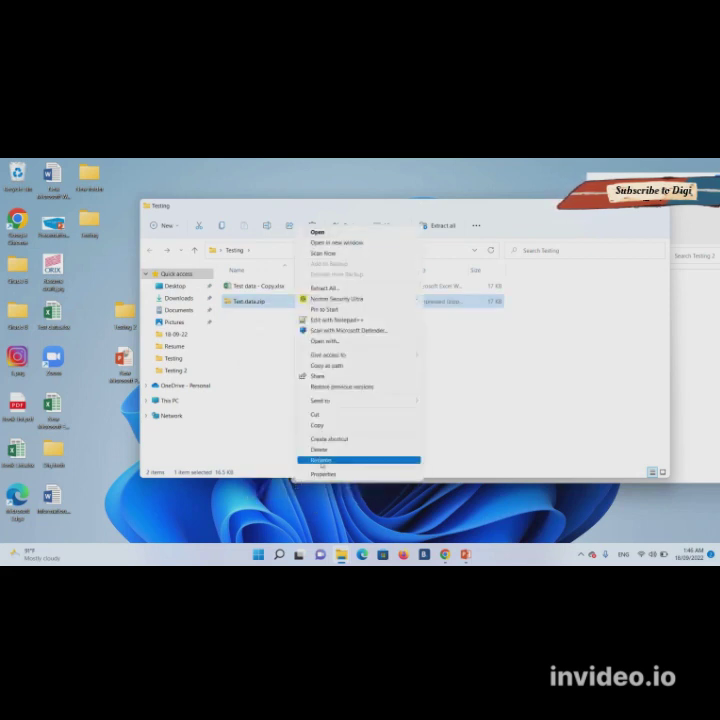
left_click(321, 461)
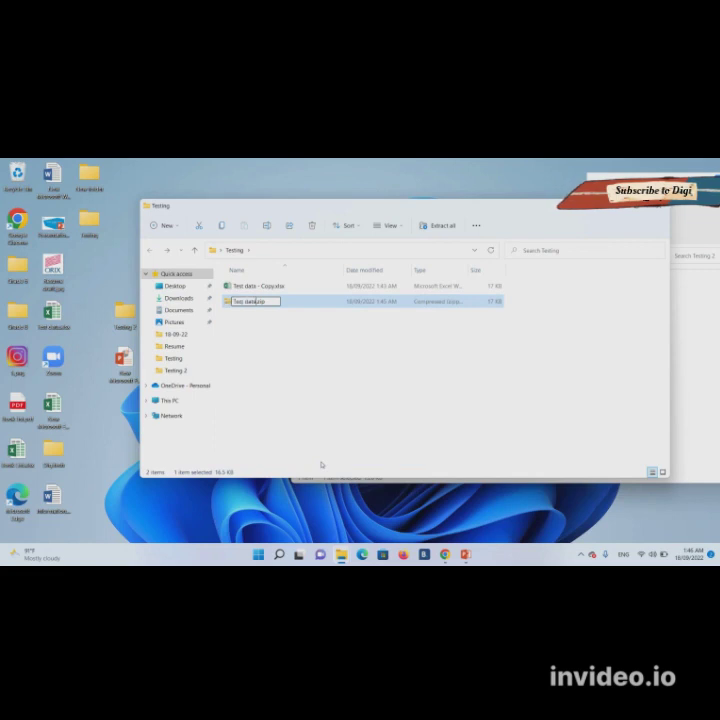
key("Right")
key("shift+End")
type(".rar")
key("Return")
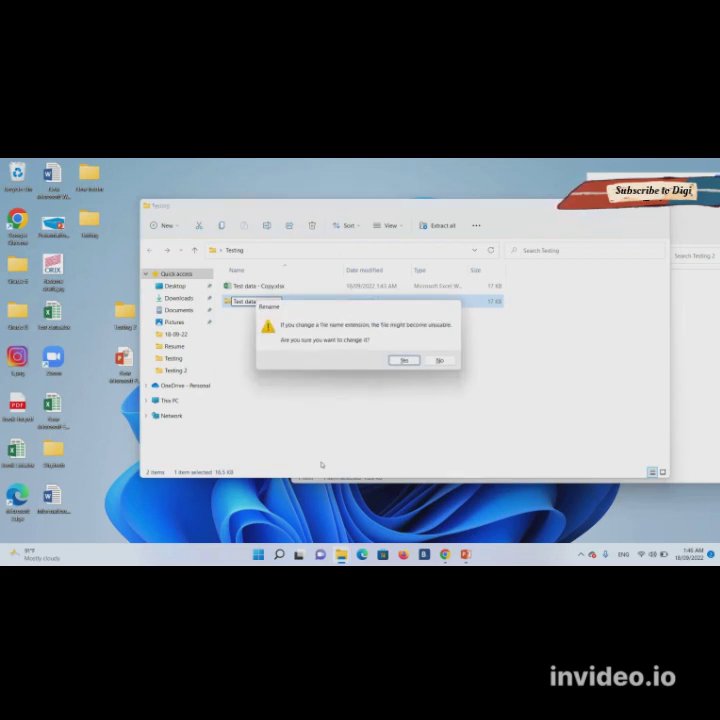
key("Return")
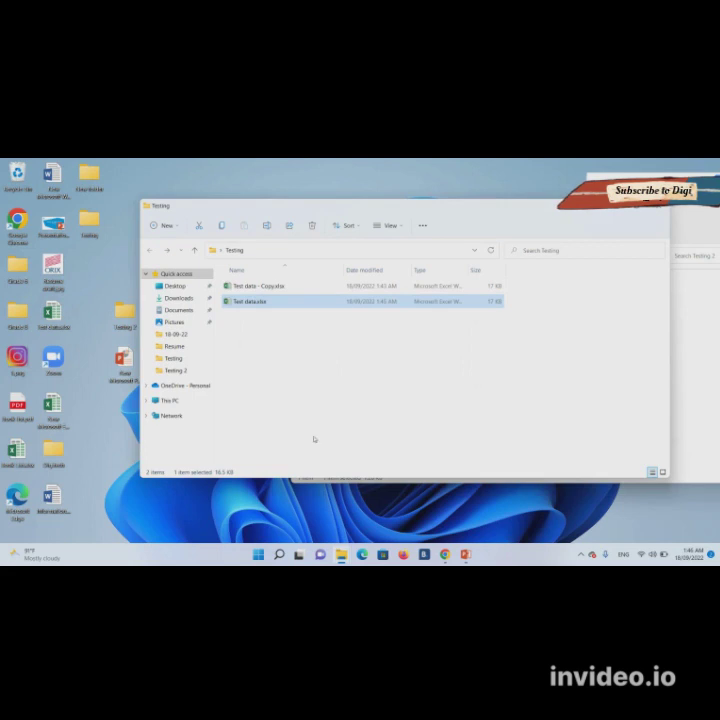
double_click(271, 302)
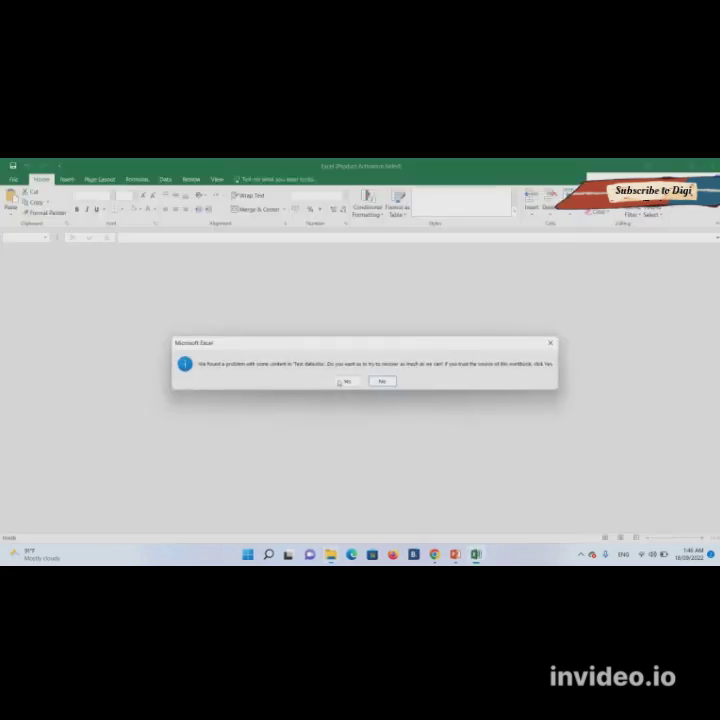
left_click(341, 381)
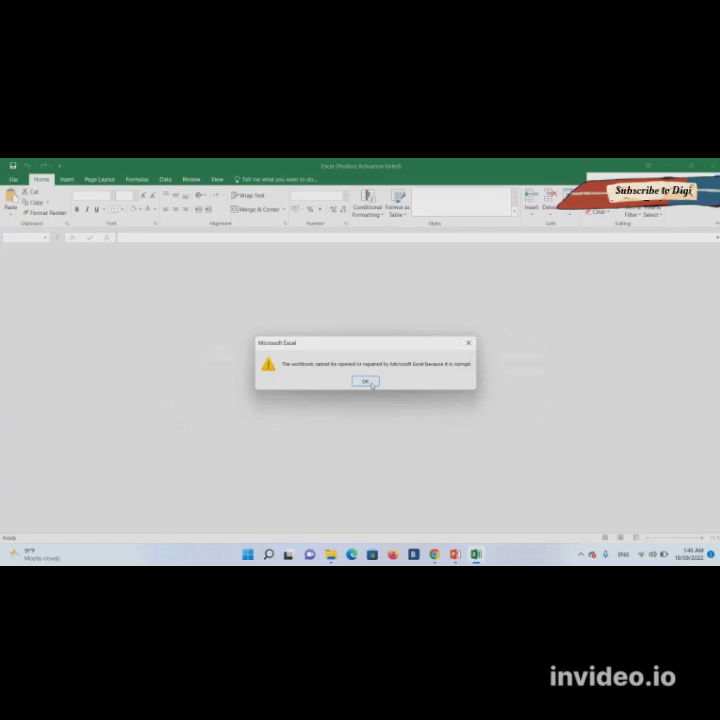
left_click(368, 382)
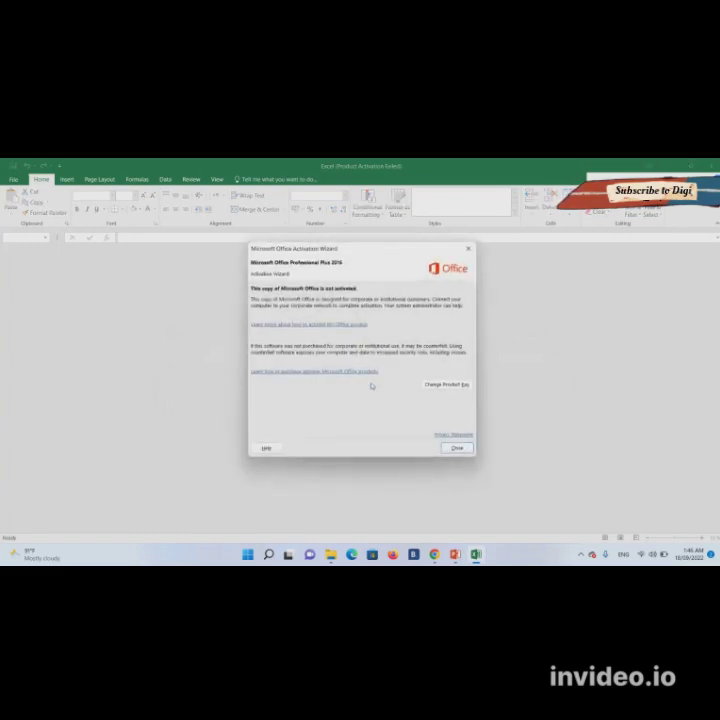
left_click(456, 448)
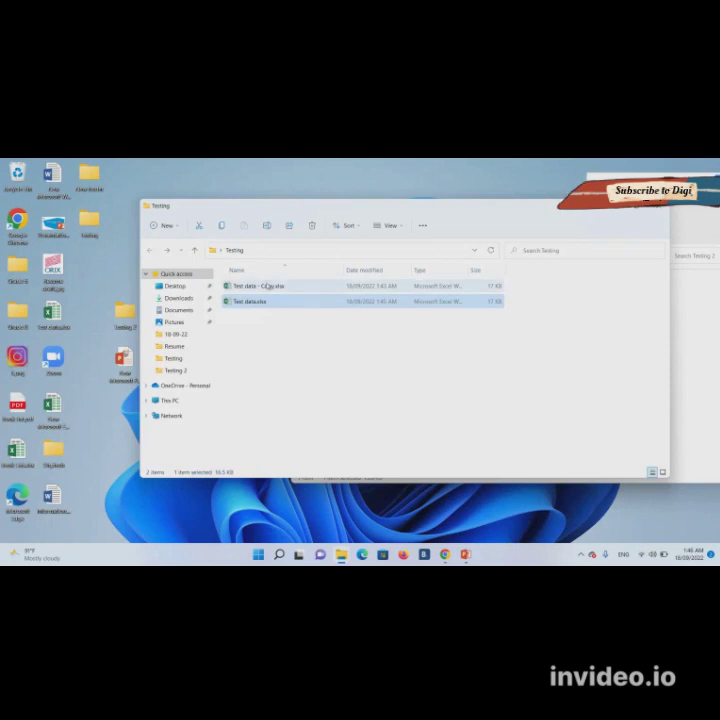
double_click(272, 306)
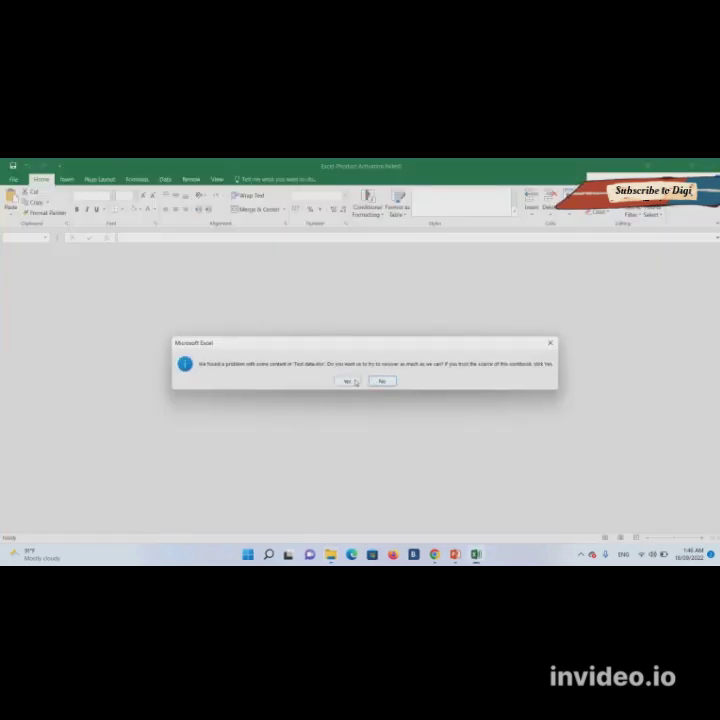
left_click(355, 382)
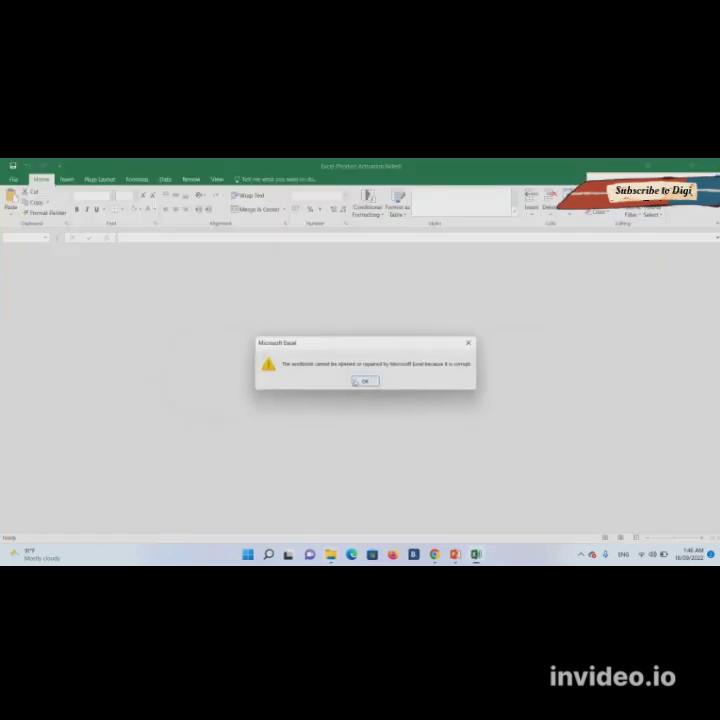
left_click(367, 382)
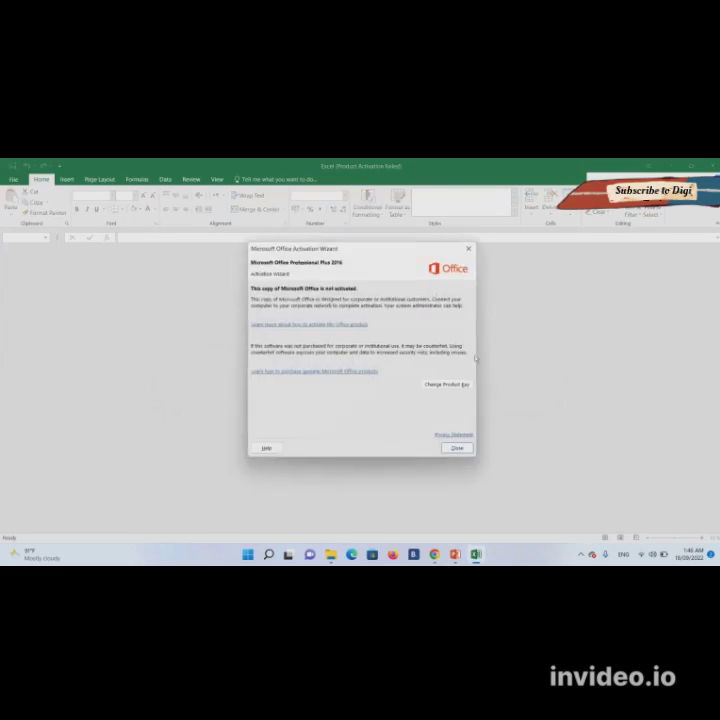
left_click(468, 248)
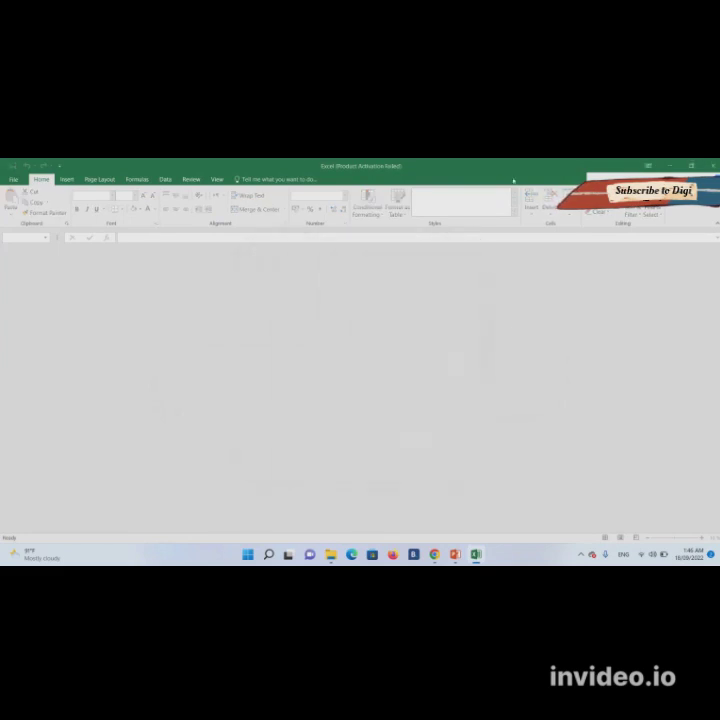
left_click(709, 164)
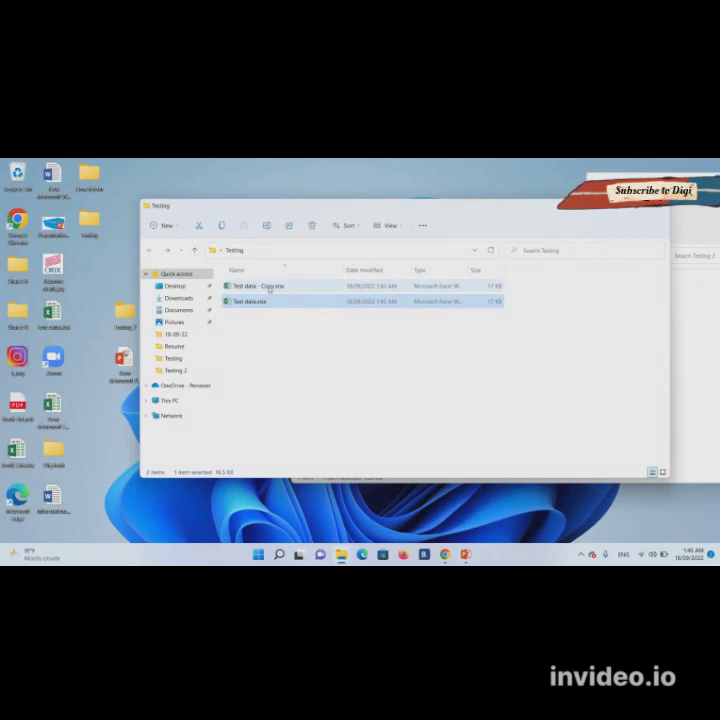
- Open Test data - Copy.xlsx in Excel, check Review's Protect Workbook options, then quit Excel
double_click(266, 286)
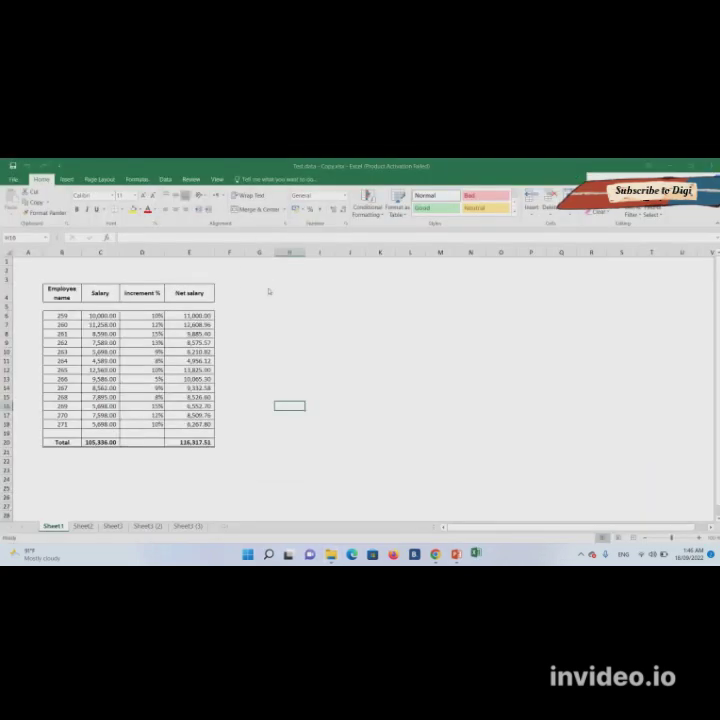
left_click(456, 449)
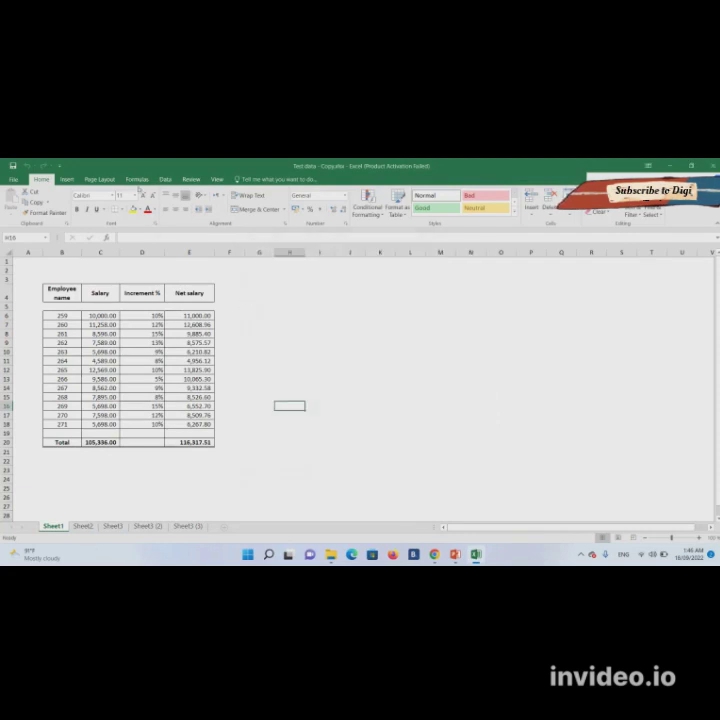
left_click(189, 180)
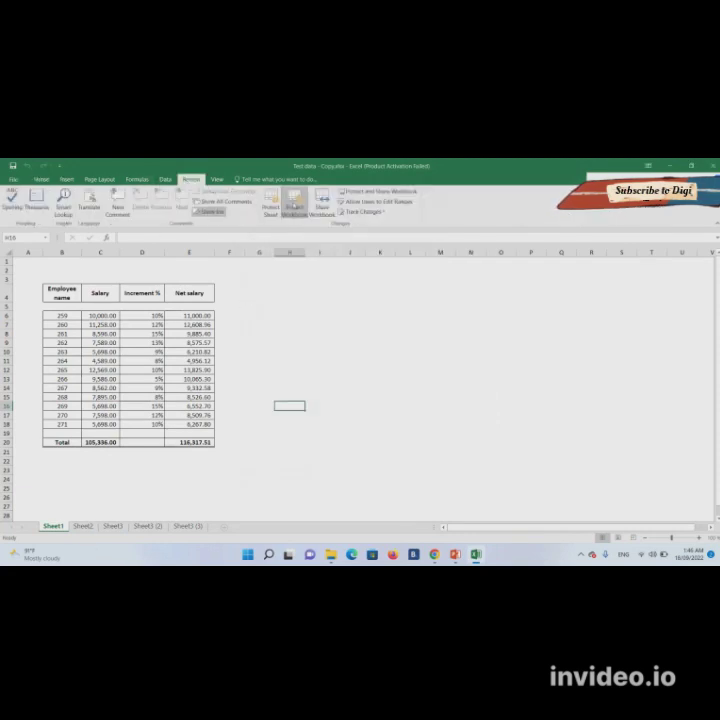
key("alt+F4")
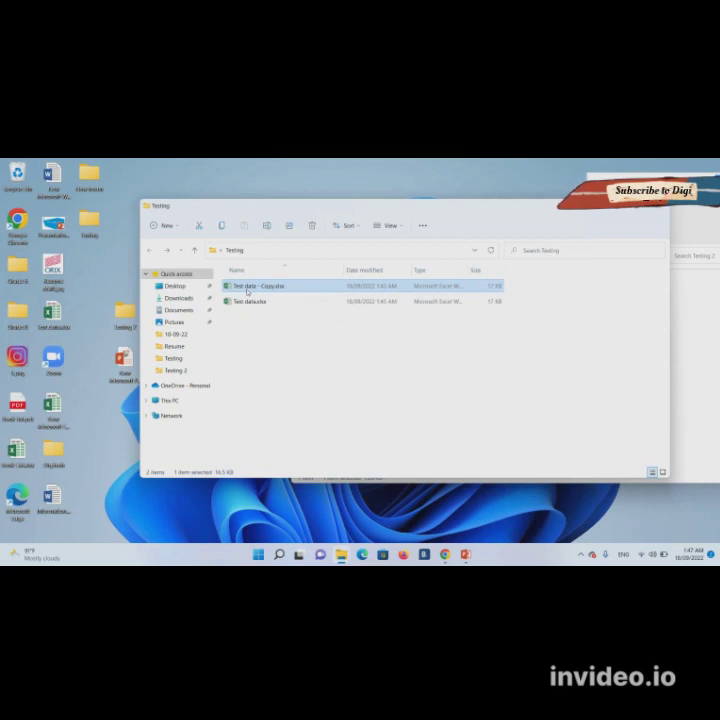
- Duplicate Test data - Copy.xlsx and rename the original to Test data - Copy.zip
left_click_drag(247, 291, 247, 328)
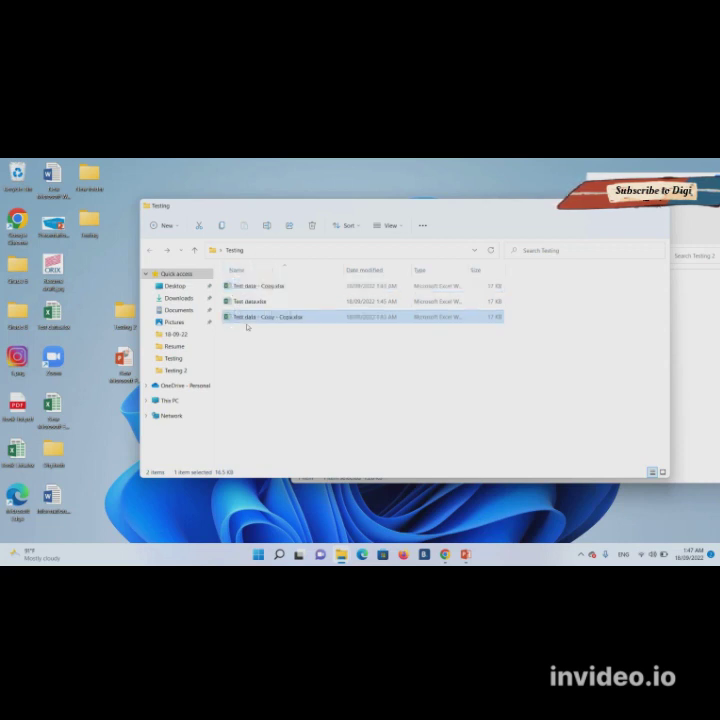
left_click(283, 286)
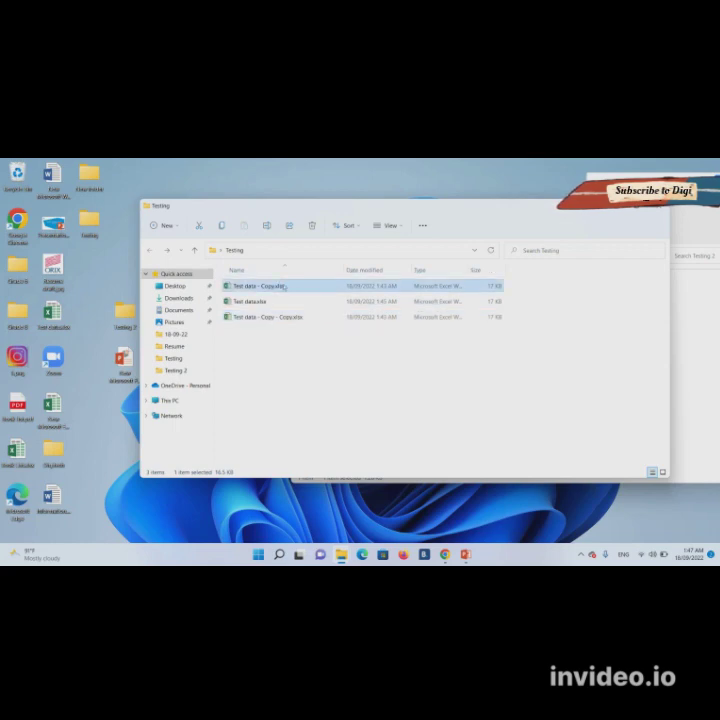
right_click(284, 286)
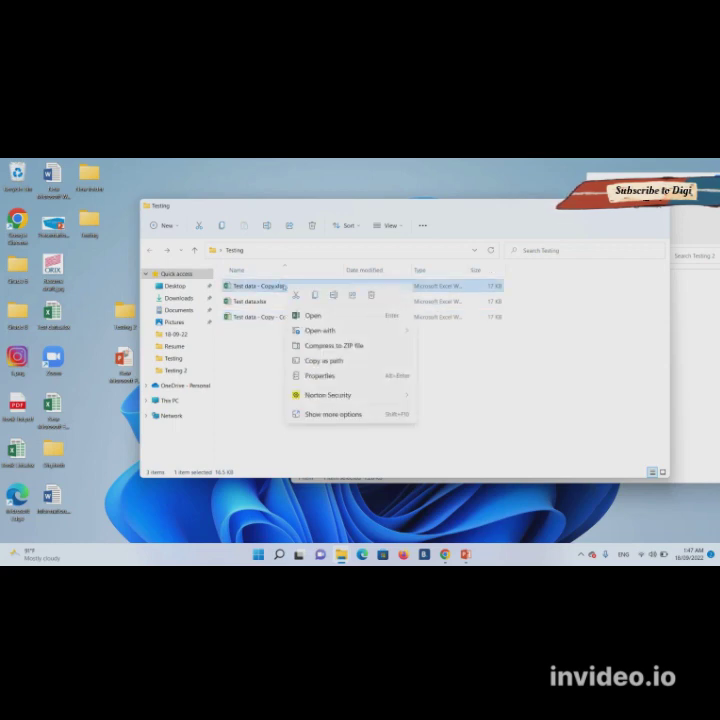
left_click(355, 414)
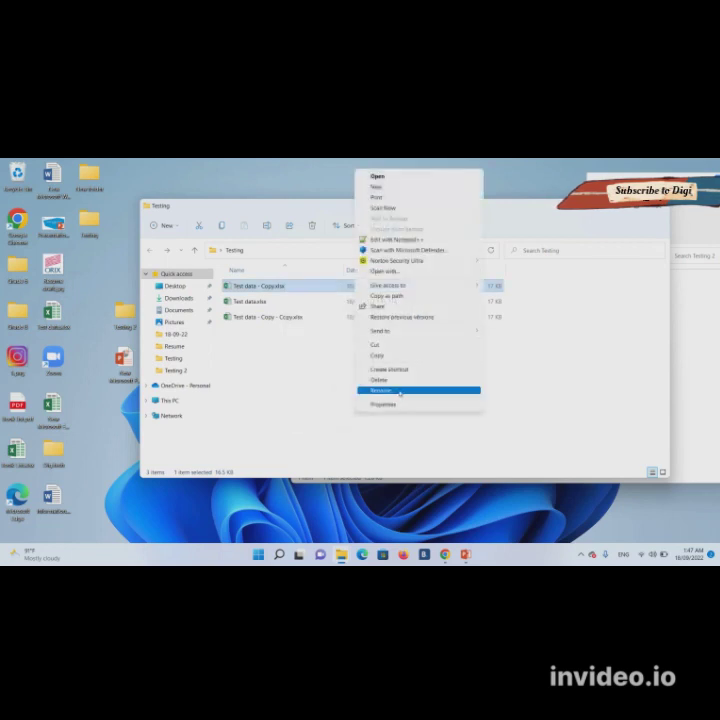
left_click(400, 390)
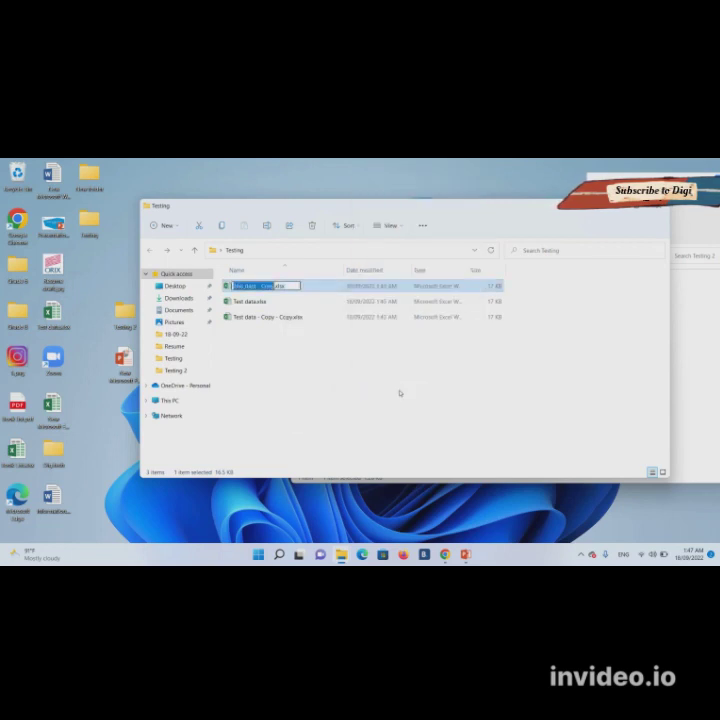
key("Right")
key("shift+End")
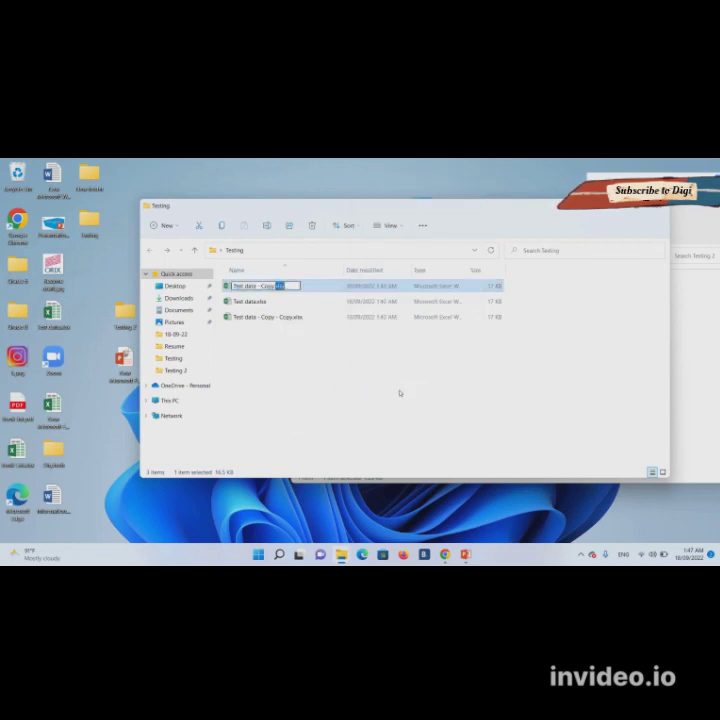
type(".zip")
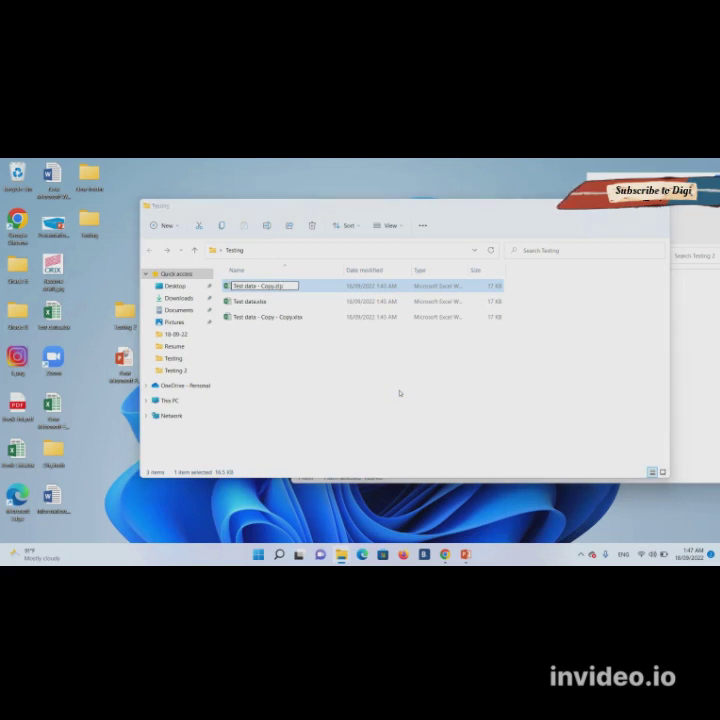
key("Return")
key("Return")
key("Return")
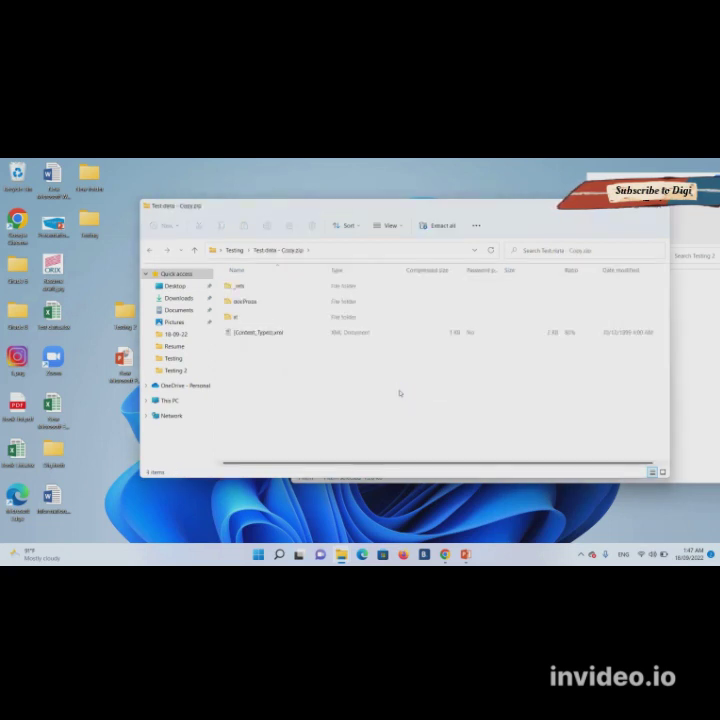
- Copy workbook.xml from the zip's xl folder into the Testing 2 folder
double_click(257, 318)
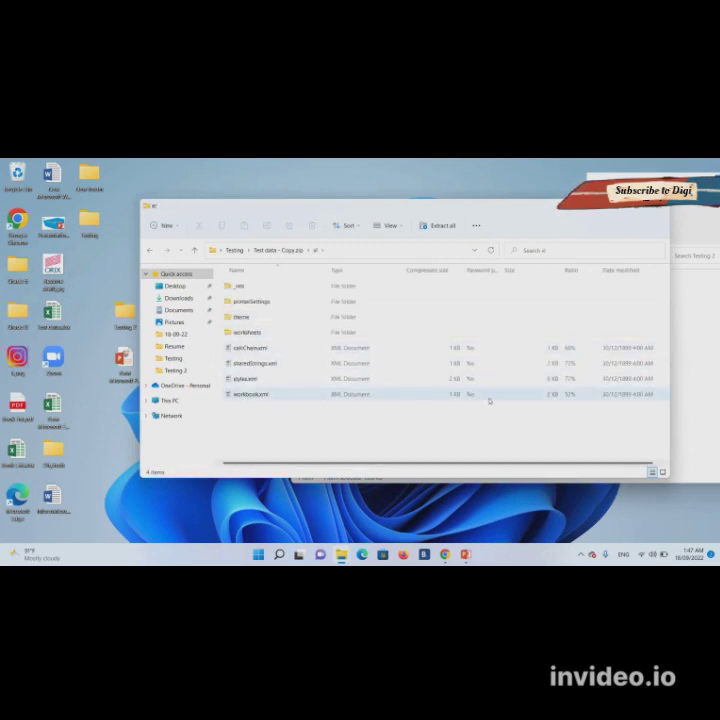
left_click_drag(489, 401, 696, 326)
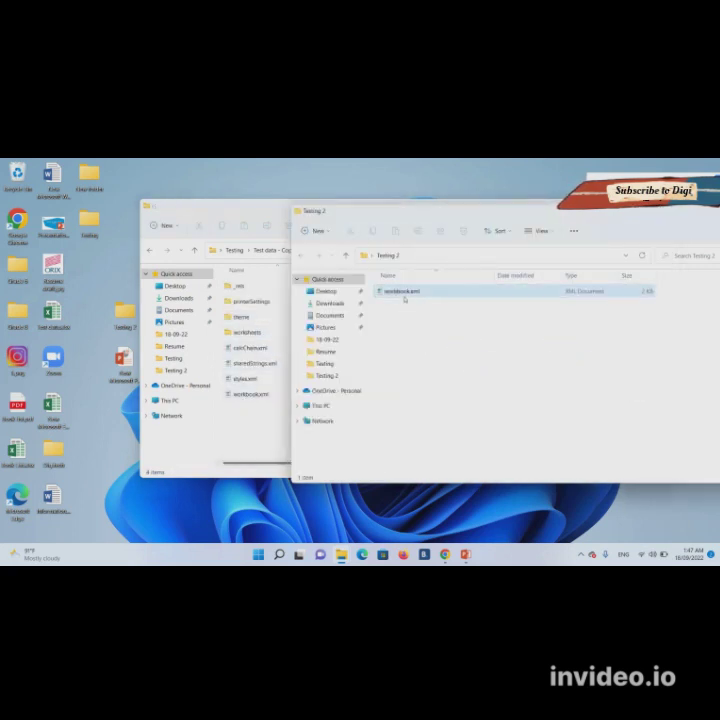
key("Delete")
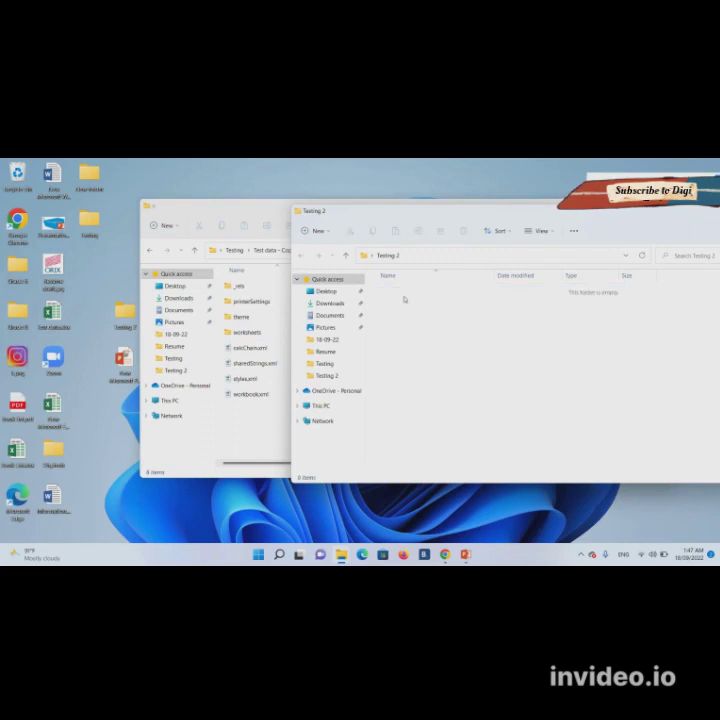
left_click(259, 395)
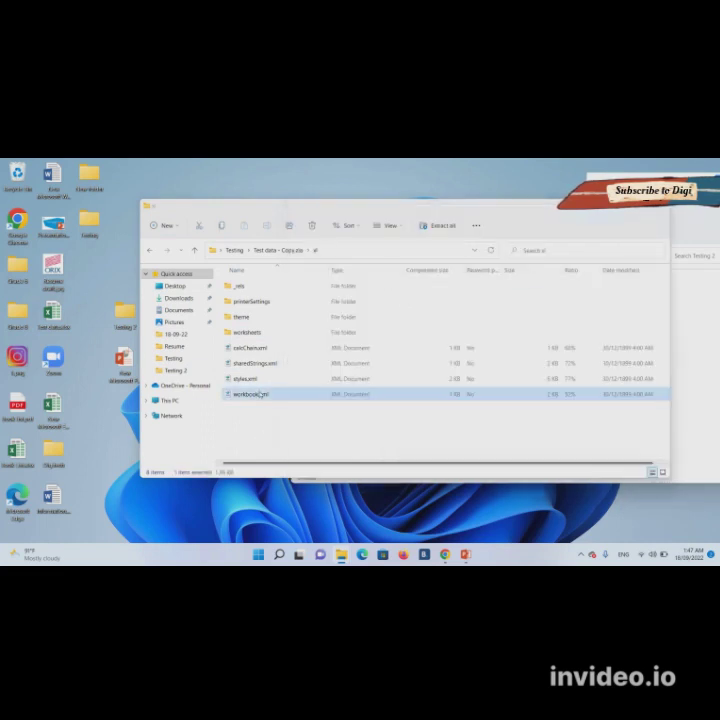
left_click_drag(259, 395, 685, 360)
- Open the copied workbook.xml in Testing 2 with Notepad++
left_click(404, 292)
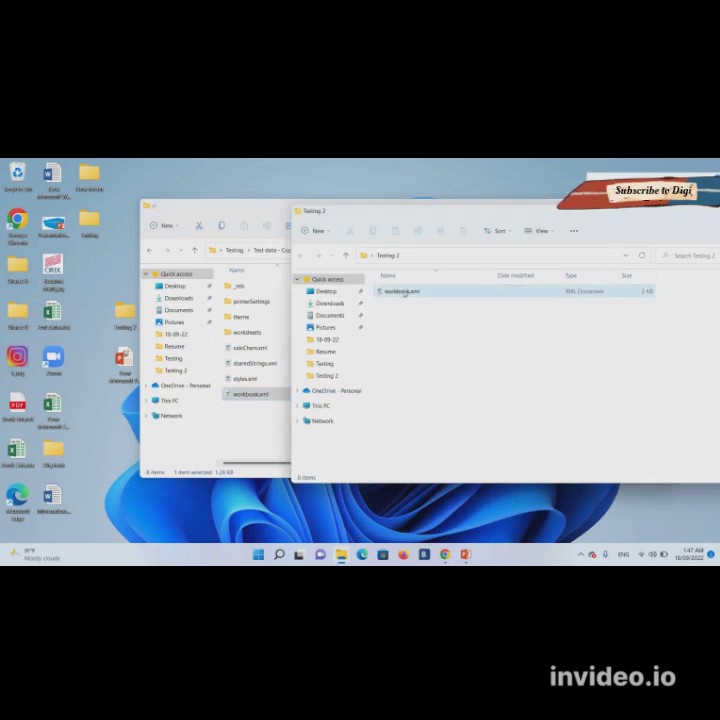
right_click(404, 291)
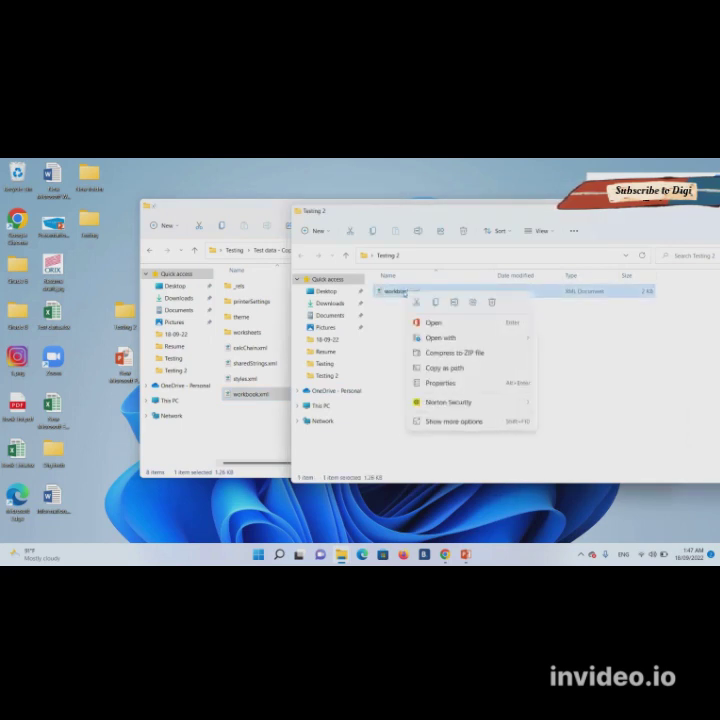
mouse_move(513, 338)
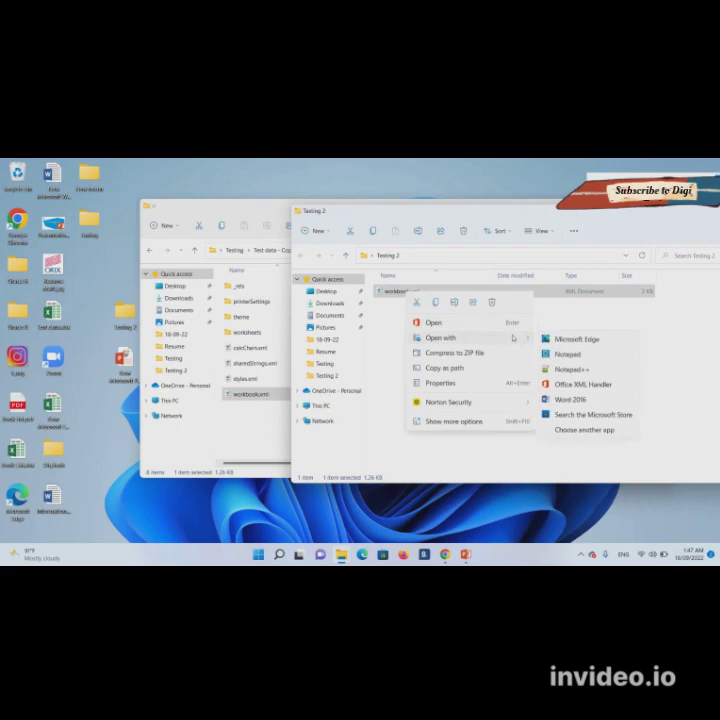
left_click(580, 369)
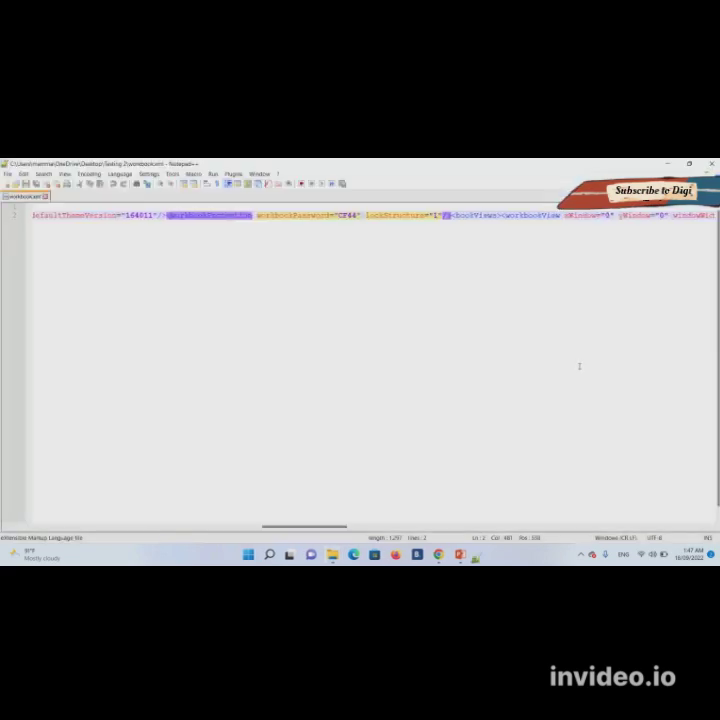
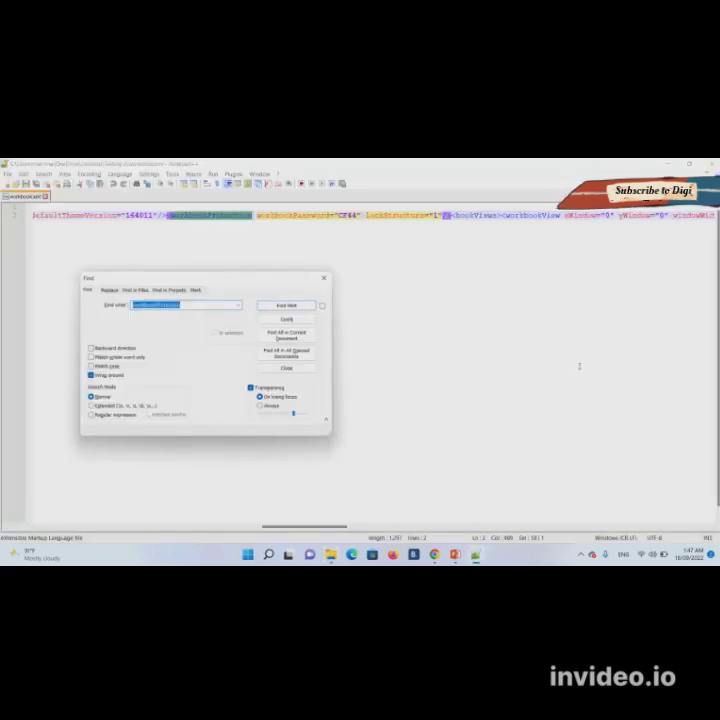
- Find the first workbookProtection occurrence in workbook.xml, then close the Find dialog
key("Return")
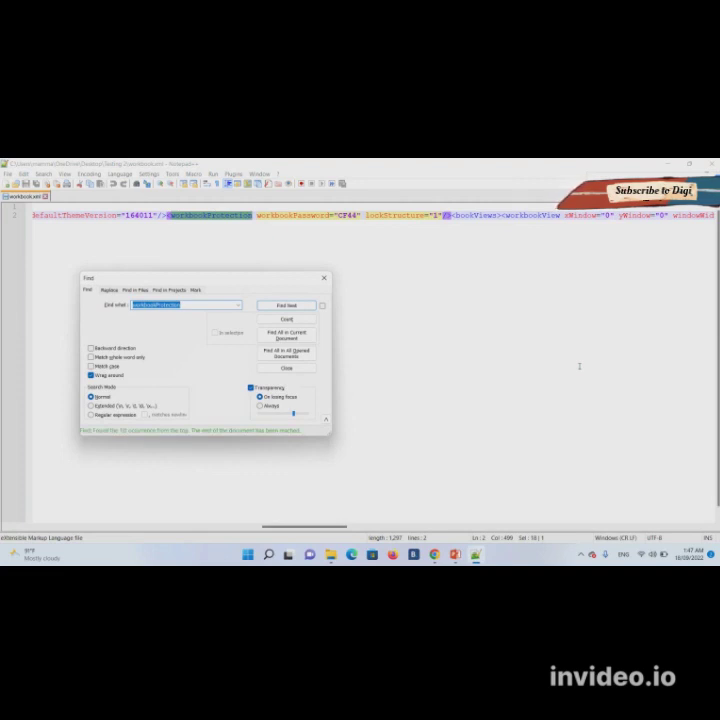
key("Escape")
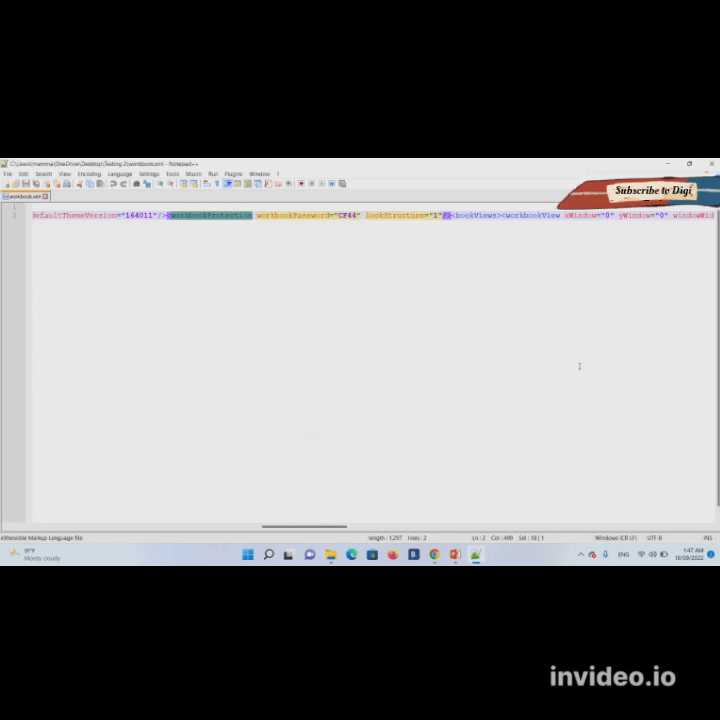
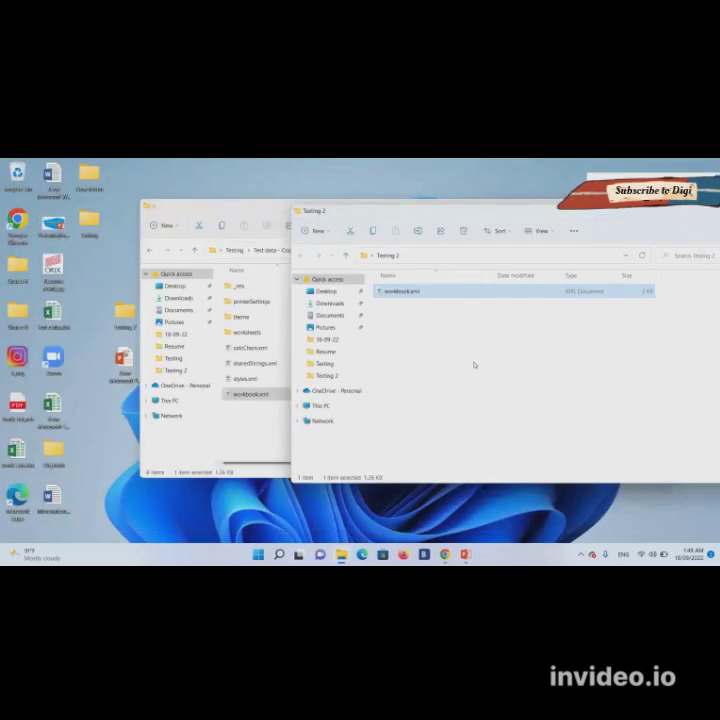
- Copy and replace the edited workbook.xml into the zip's xl folder, then return to Testing
left_click_drag(417, 296, 256, 380)
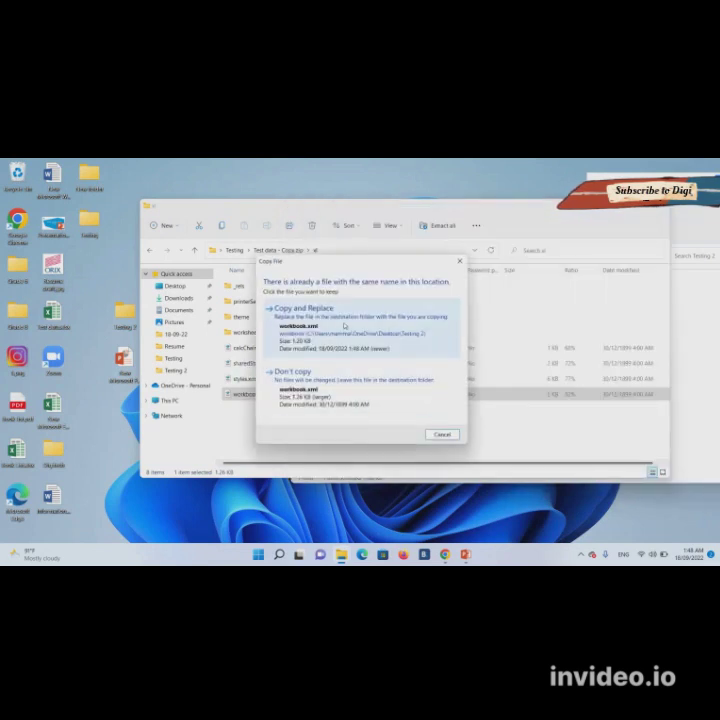
left_click(330, 364)
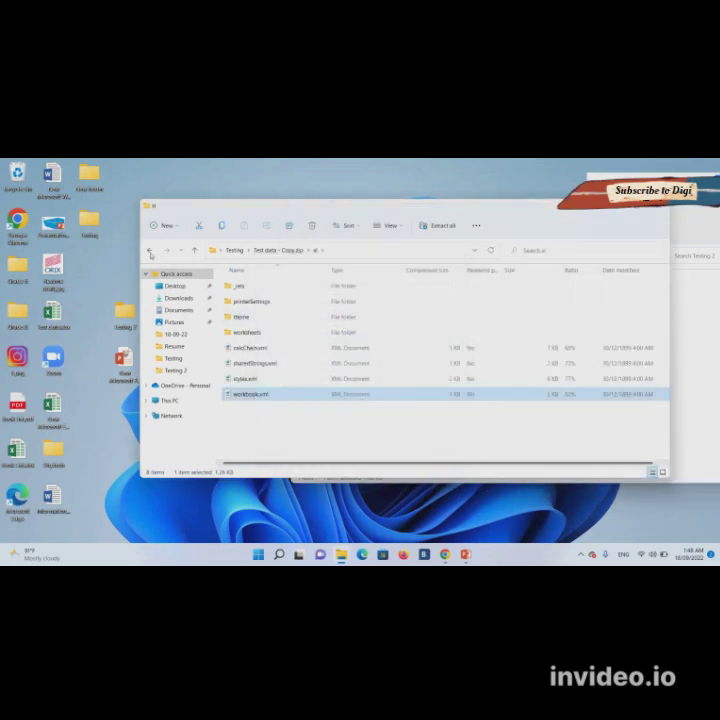
left_click(150, 251)
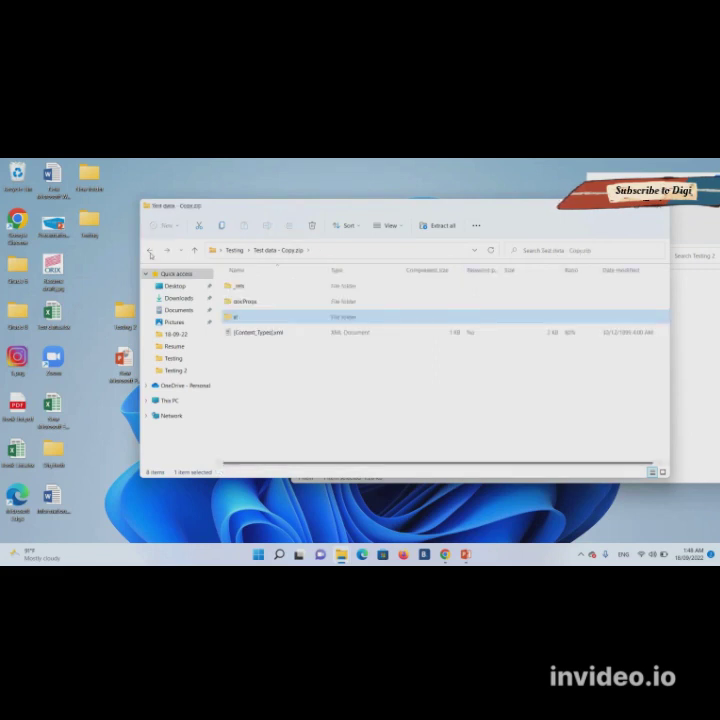
left_click(150, 251)
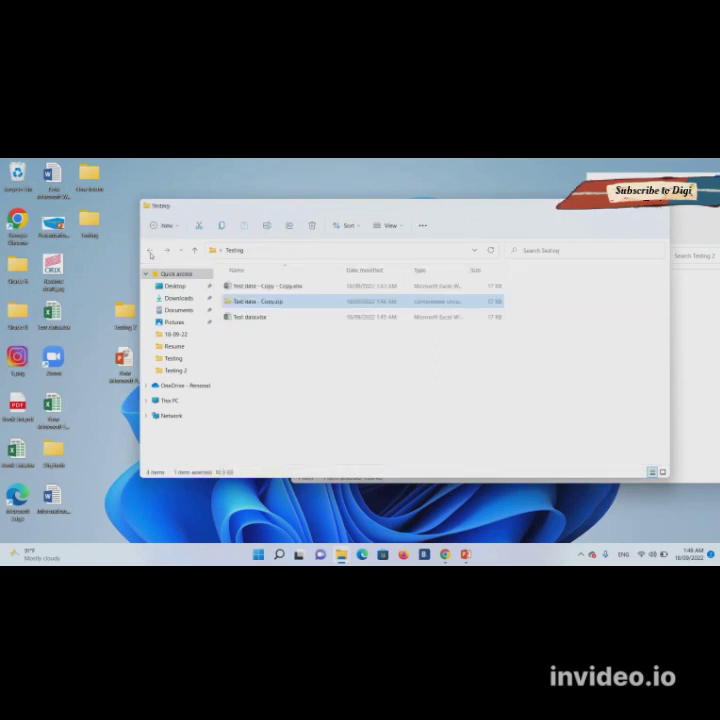
- Rename the zip's extension to .xlsx, making Test data - Copy.xlsx, and open it in Excel
right_click(255, 305)
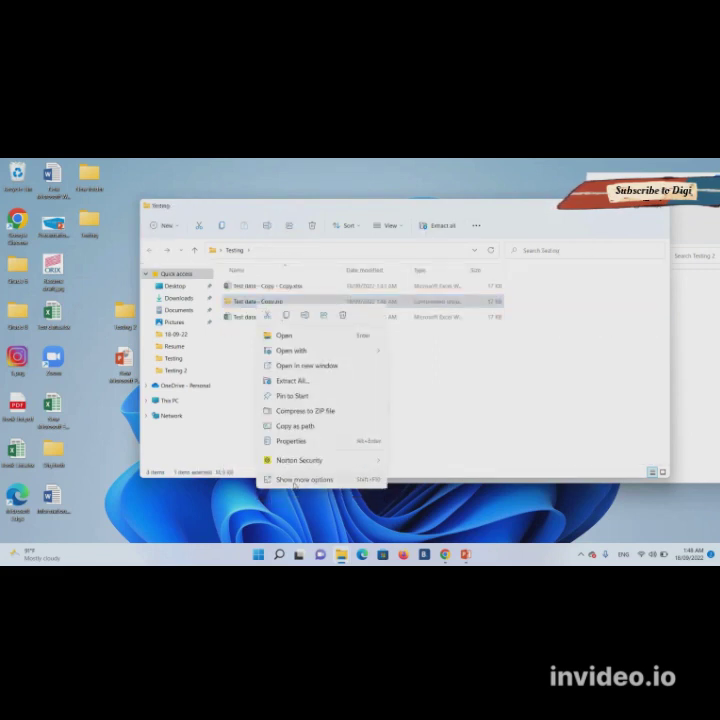
left_click(298, 479)
left_click(325, 462)
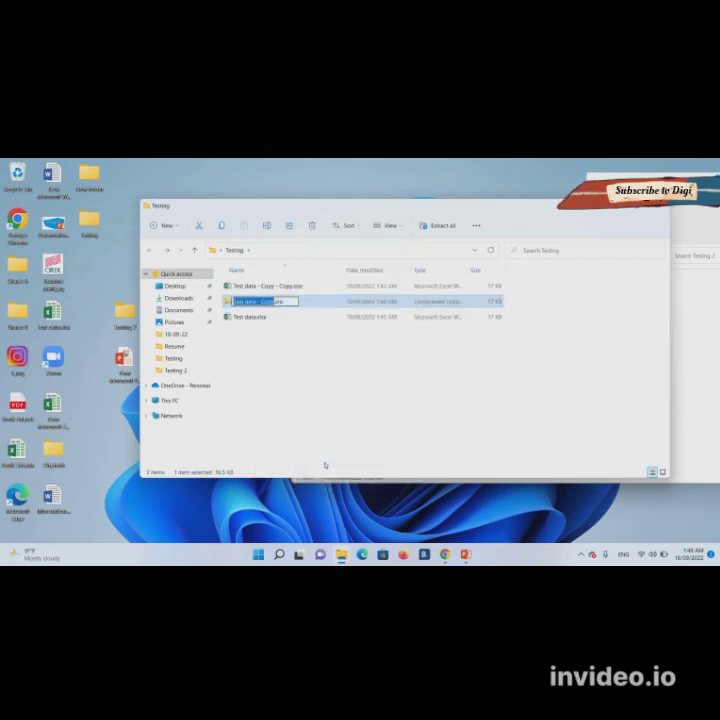
key("End")
key("shift+End")
type(".xlsx")
key("Return")
key("Return")
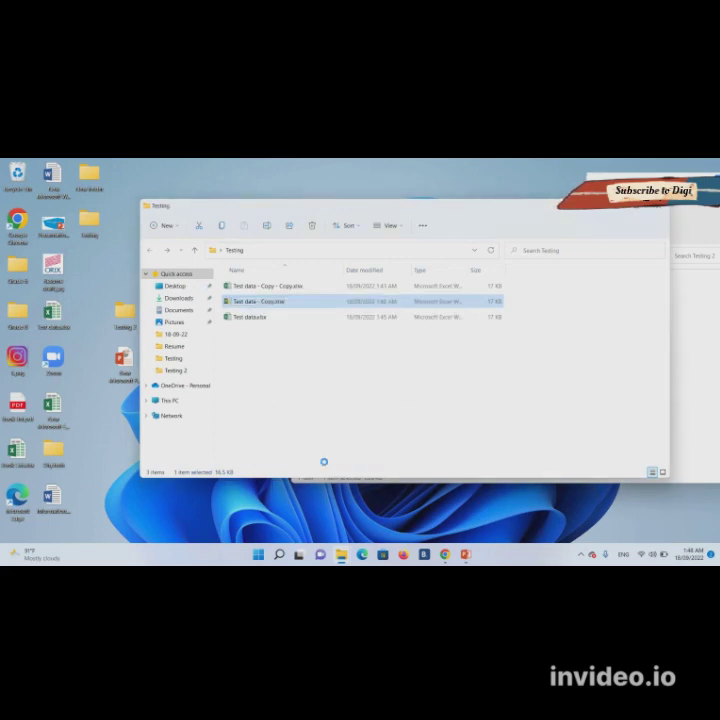
double_click(289, 302)
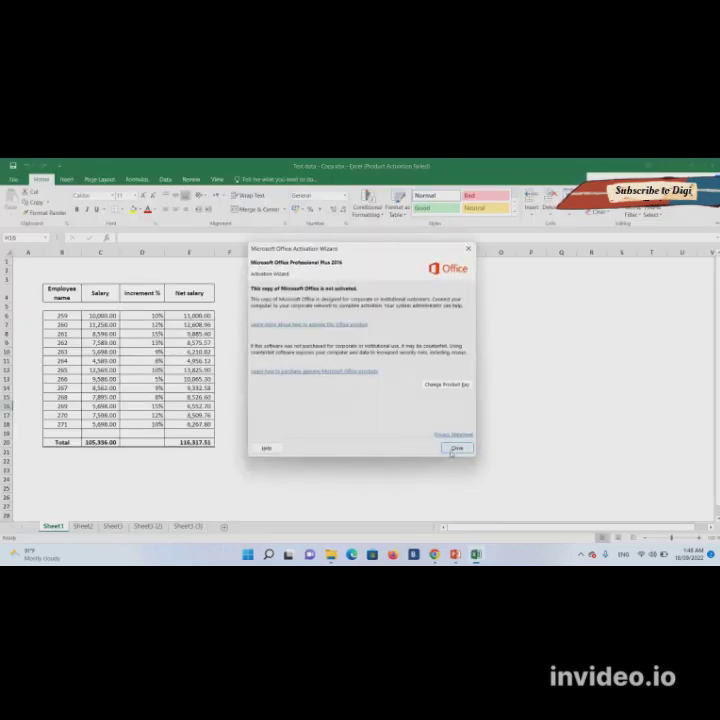
- Dismiss the activation notice, check the Review tab and Sheet1 menu, then close Excel
left_click(452, 450)
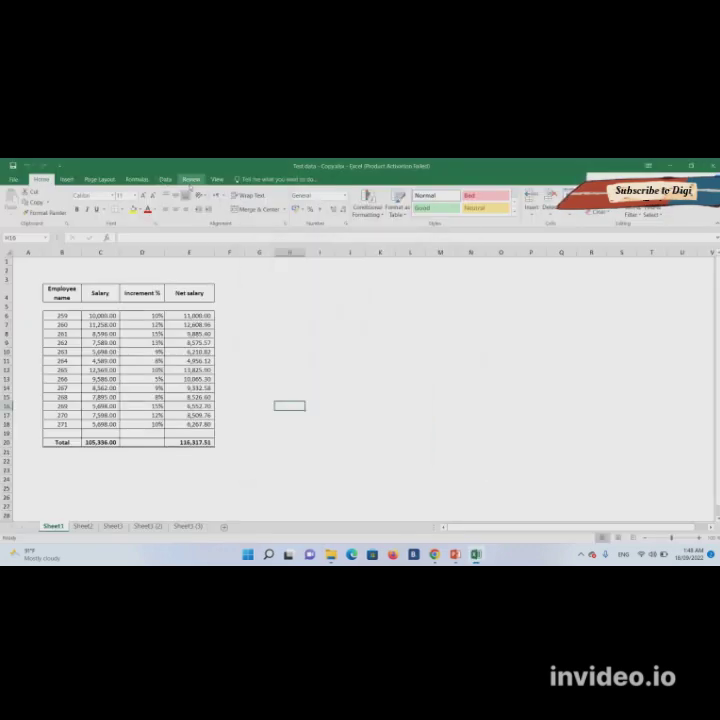
left_click(190, 180)
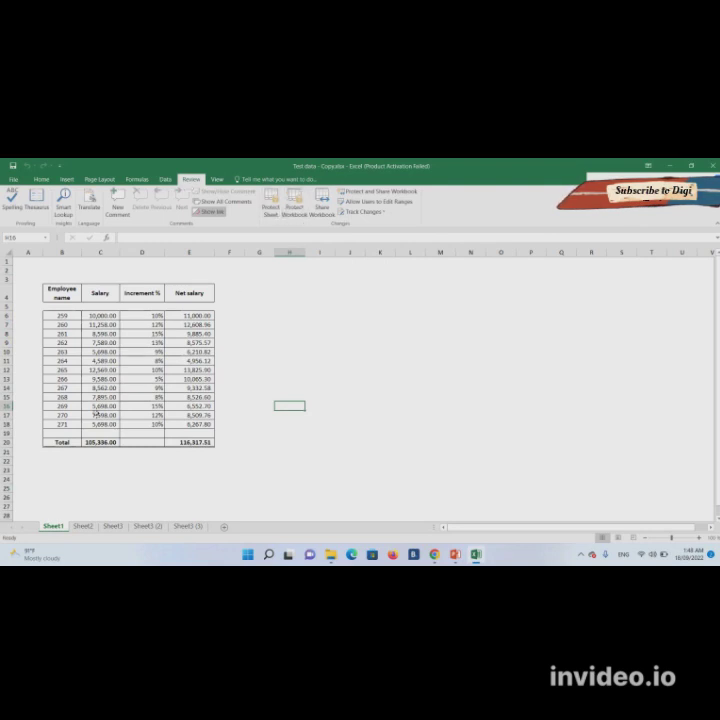
right_click(53, 528)
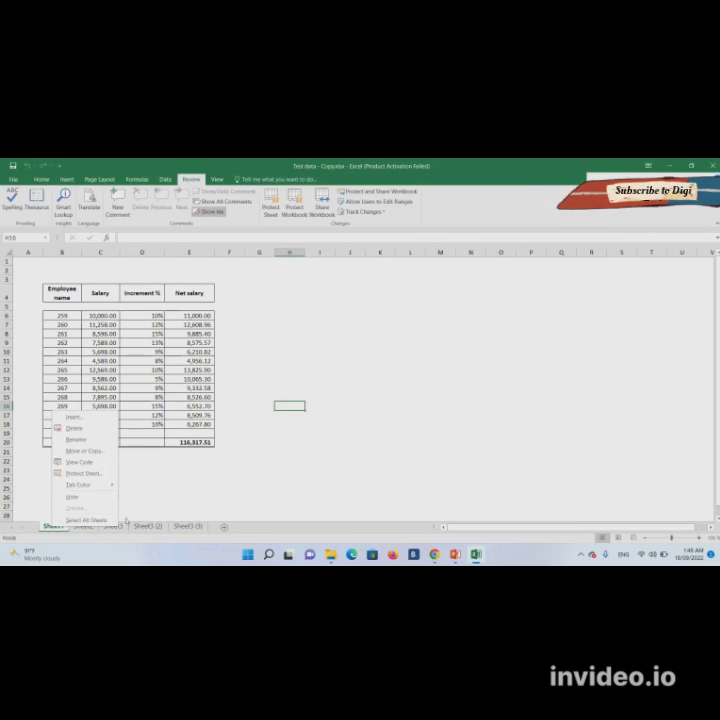
left_click(172, 460)
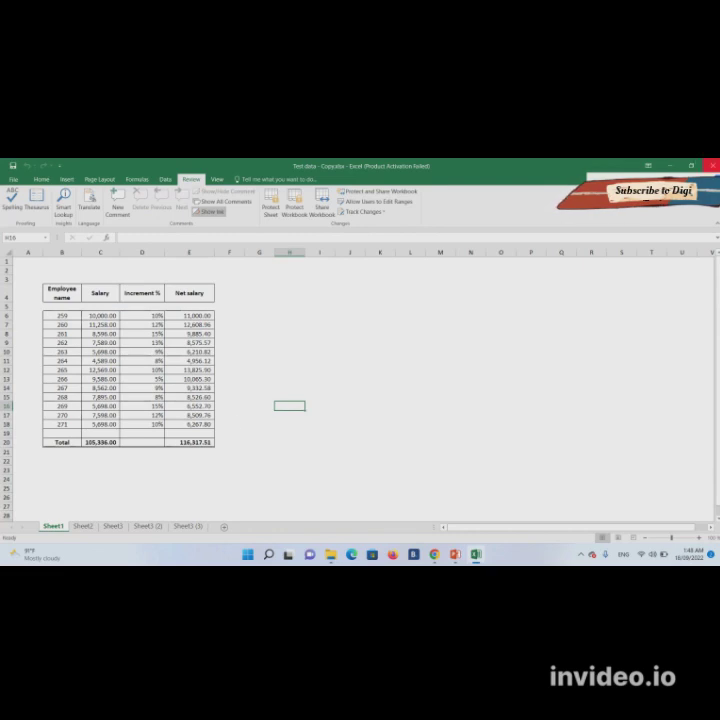
left_click(712, 165)
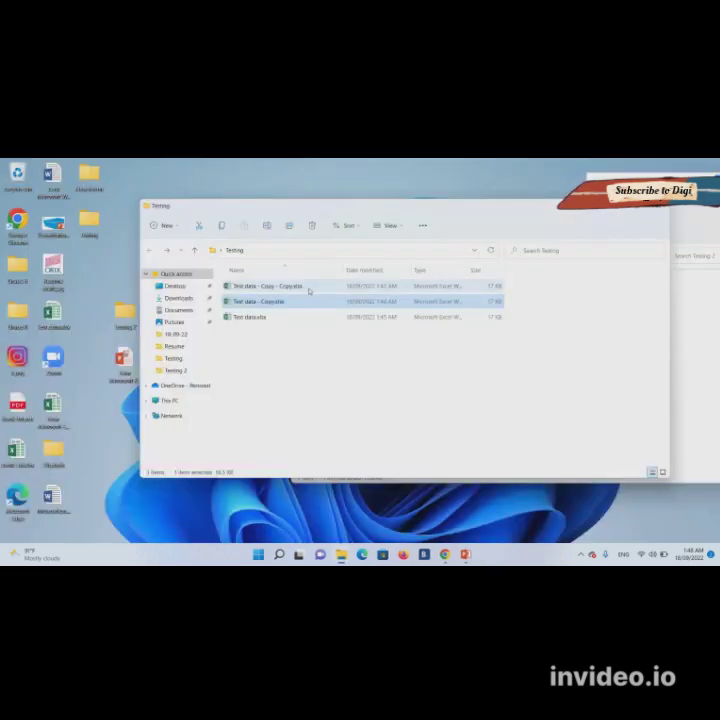
- Delete Test data - Copy - Copy.xlsx and Test data.xlsx, then minimise PowerPoint back to Explorer
left_click(309, 288)
key("Delete")
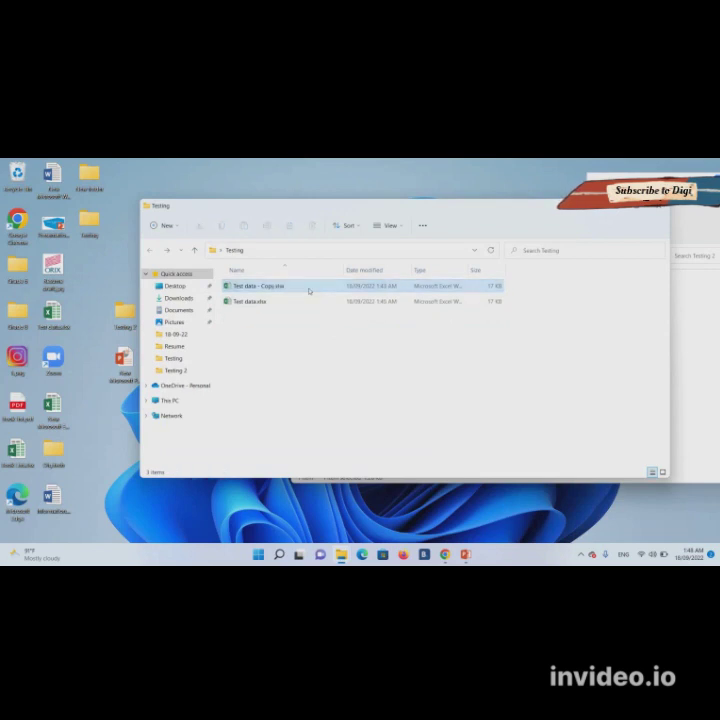
left_click(281, 302)
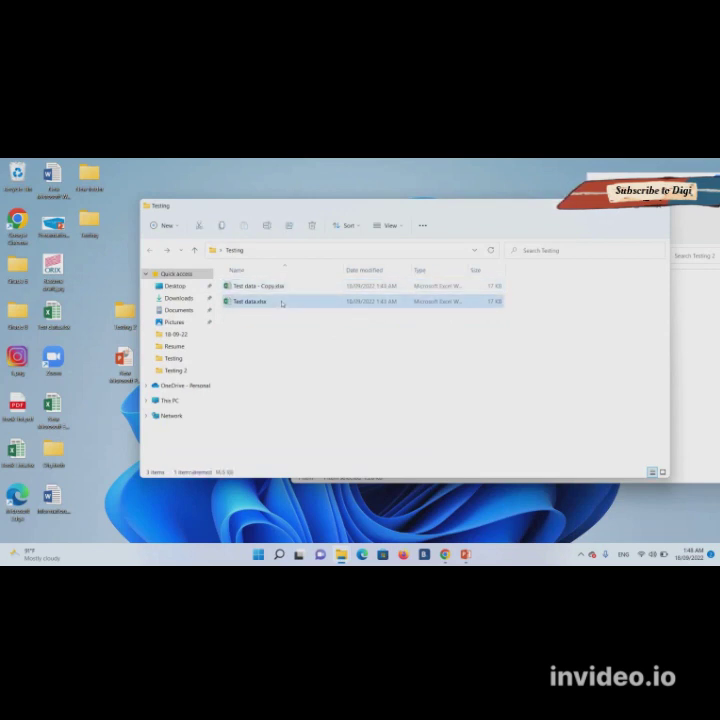
key("Delete")
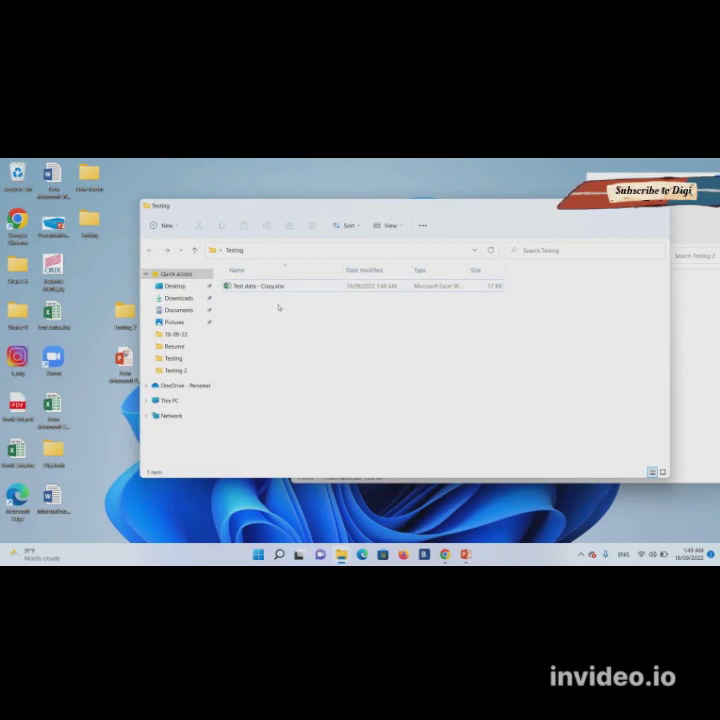
left_click(465, 554)
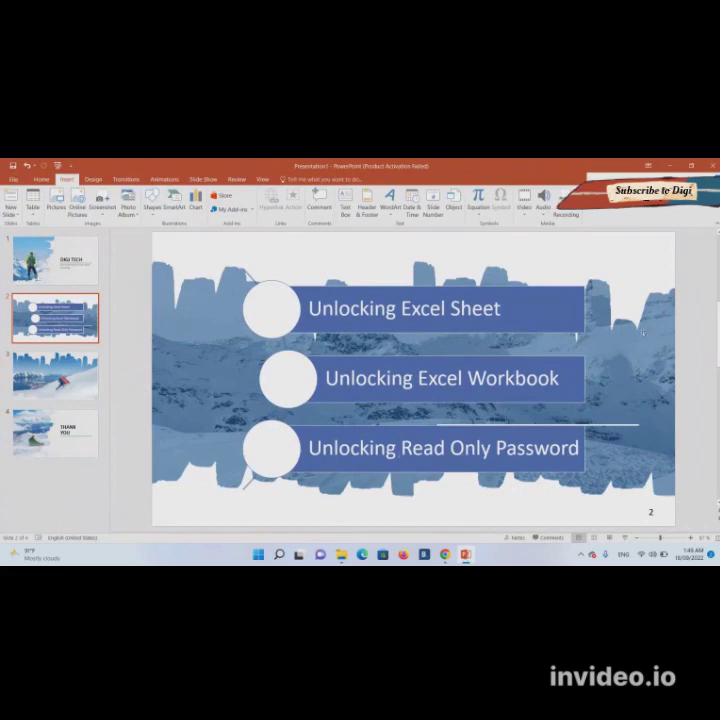
left_click(671, 165)
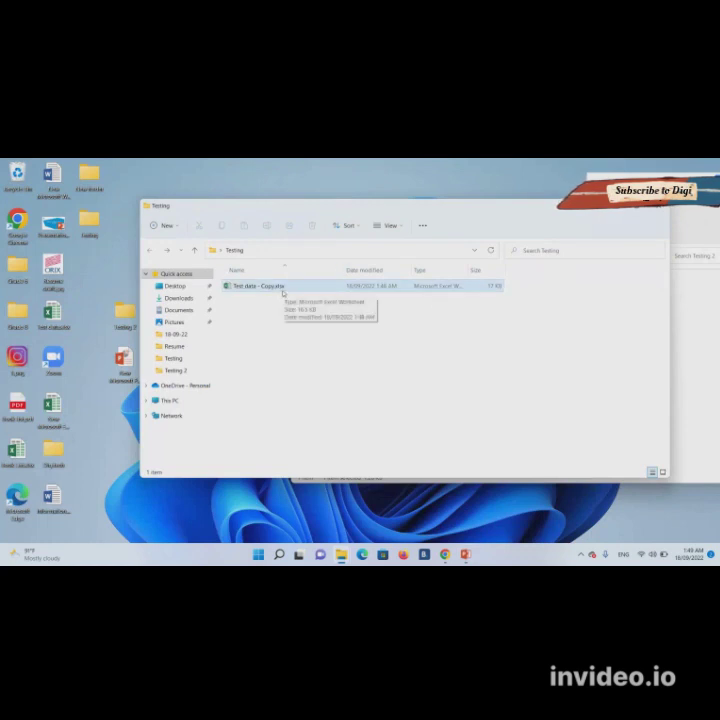
- Remove ' - Copy' from Test data - Copy.xlsx to make Test data.xlsx, then open it in Excel
left_click(282, 289)
right_click(282, 289)
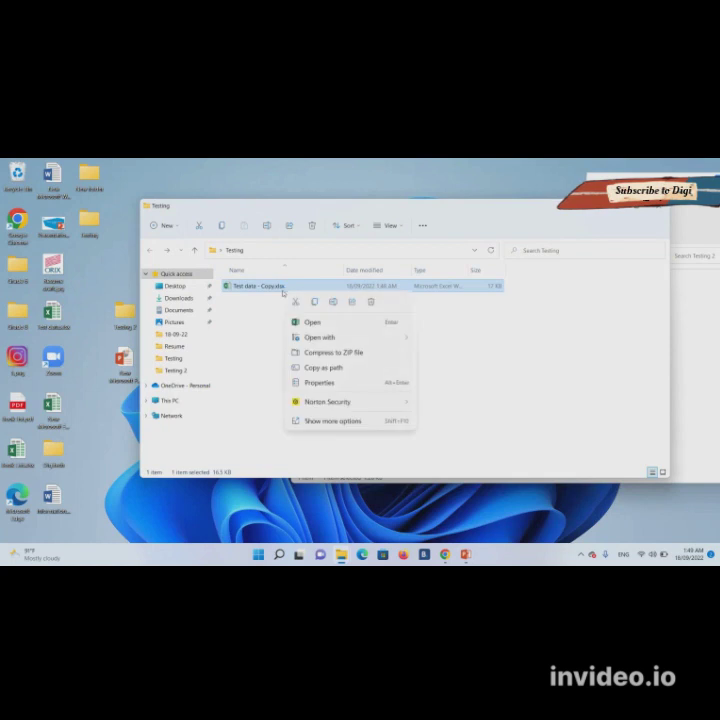
left_click(333, 422)
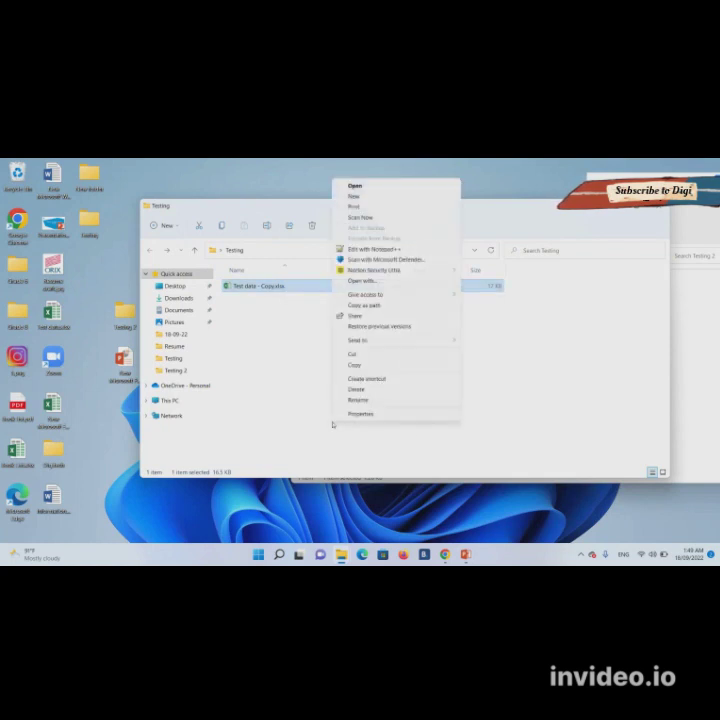
left_click(359, 401)
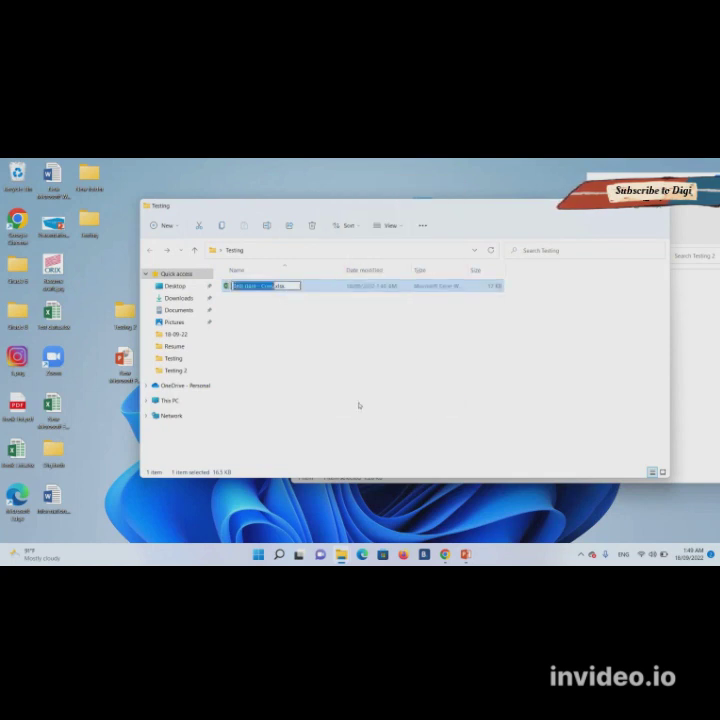
key("Right")
key("shift+Left")
key("shift+Left")
key("shift+Left")
key("shift+Left")
key("shift+Left")
key("shift+Left")
key("shift+Left")
key("BackSpace")
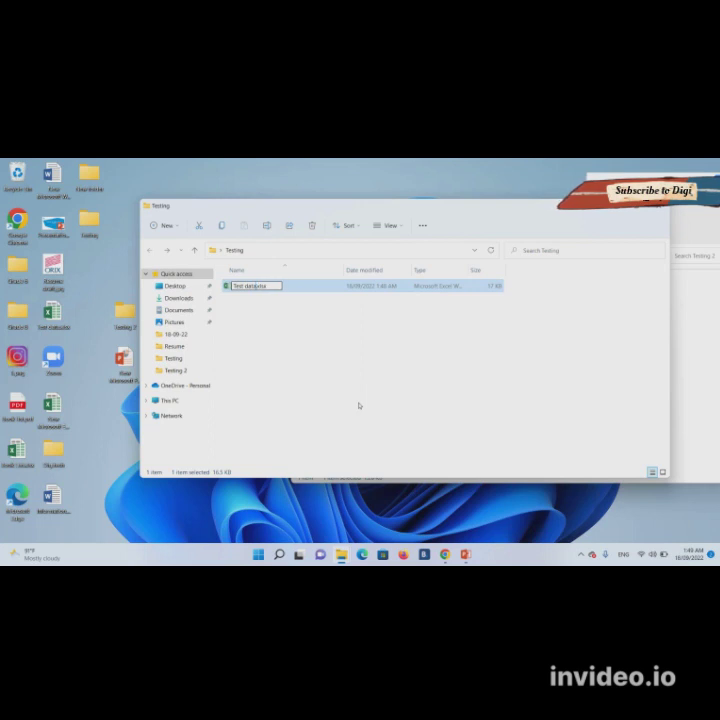
key("Return")
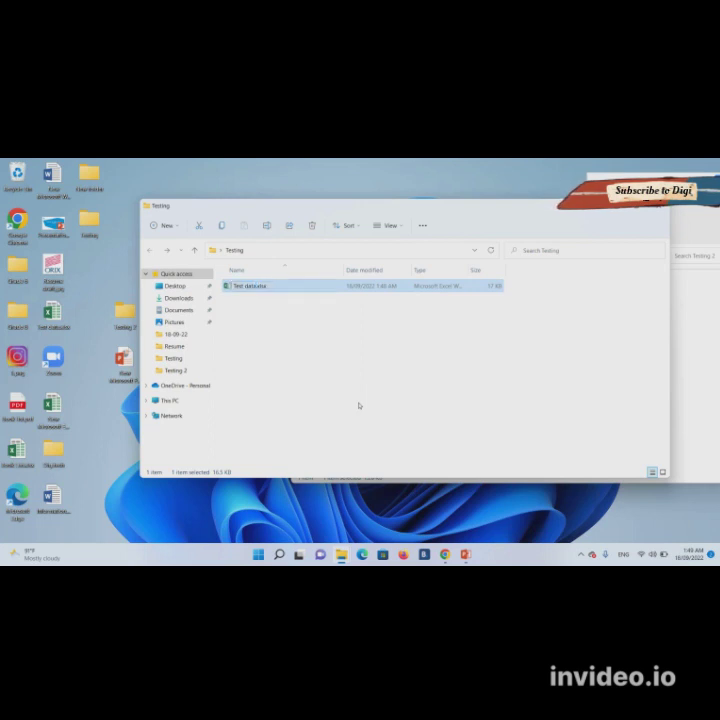
double_click(250, 286)
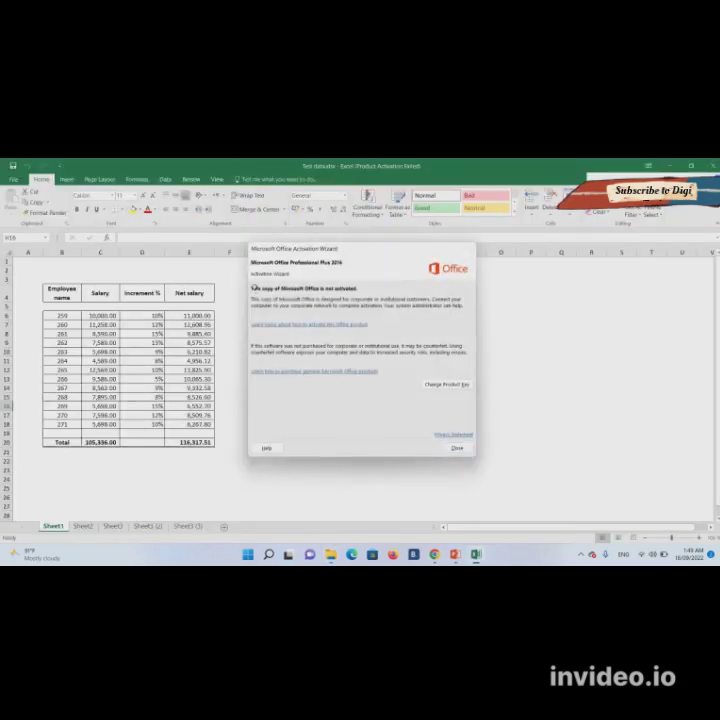
- Dismiss the activation notice and start a Save As into the Testing folder
key("Escape")
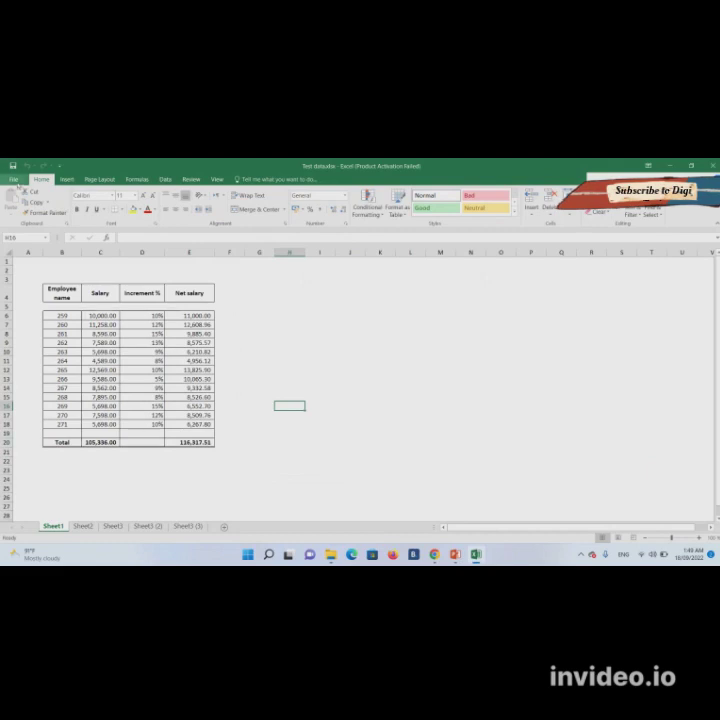
left_click(14, 179)
left_click(35, 262)
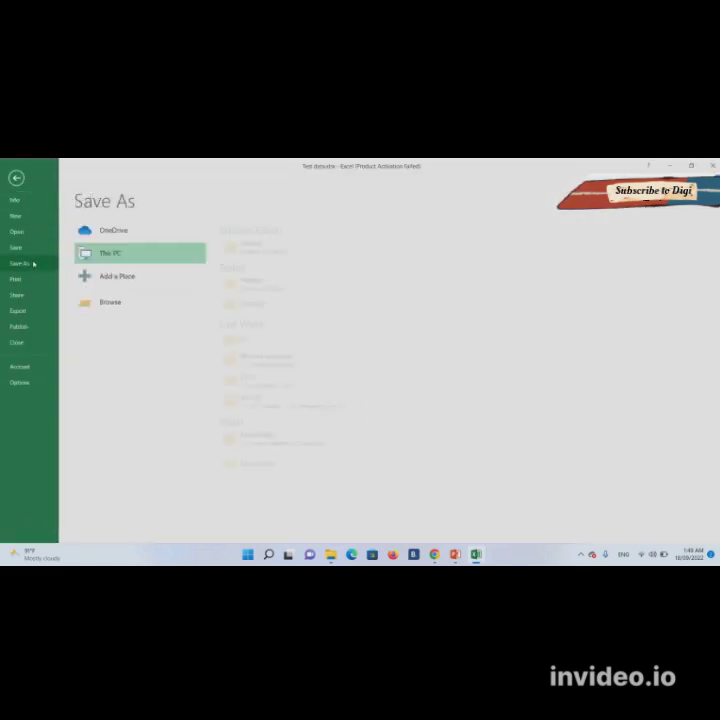
left_click(267, 250)
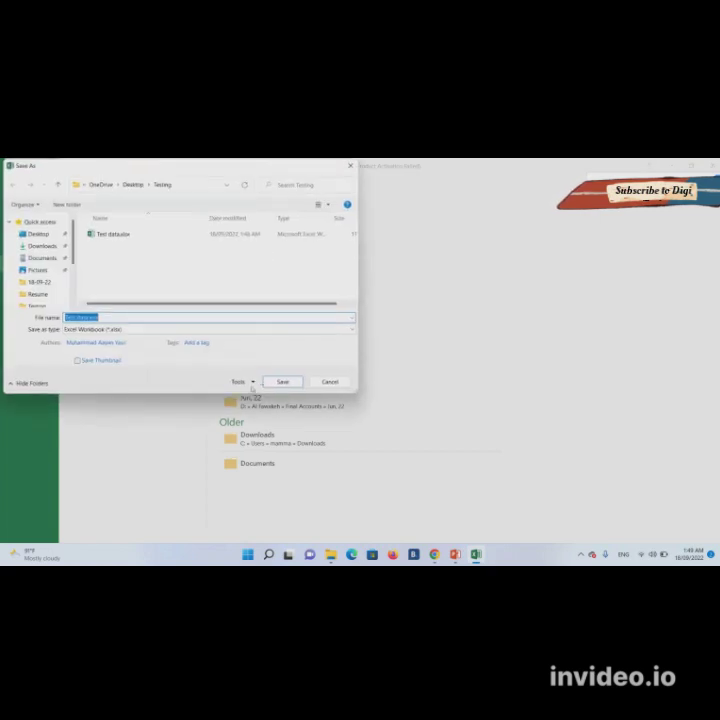
- Set a password to modify in General Options, then save over the existing Test data.xlsx
left_click(241, 382)
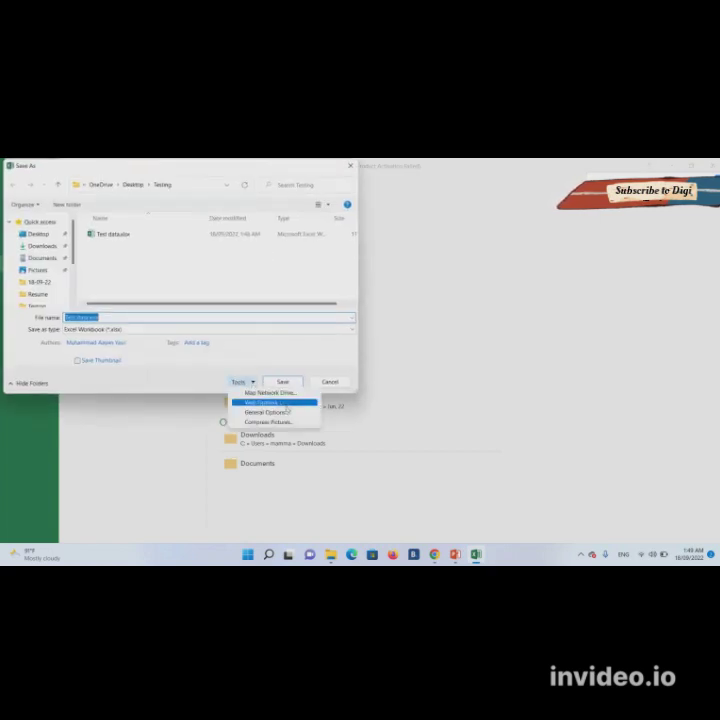
left_click(288, 412)
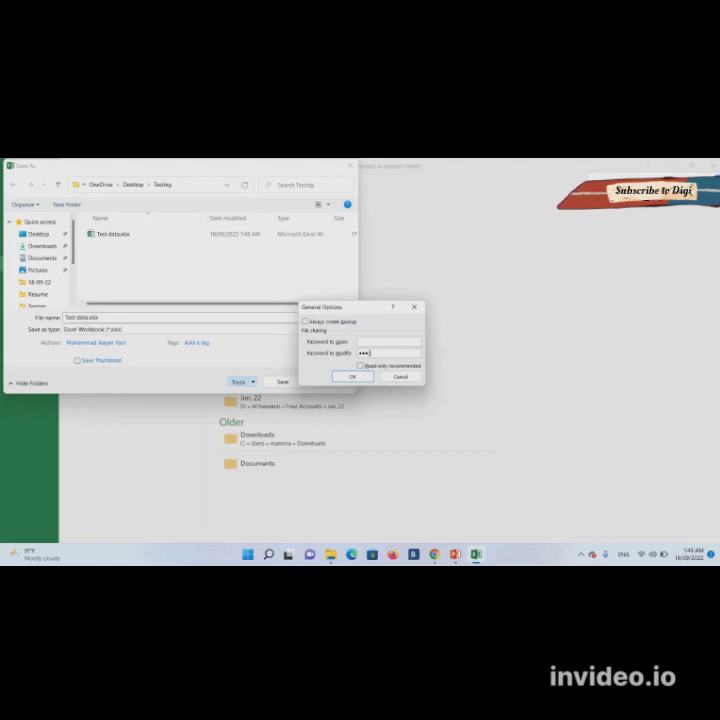
left_click(364, 377)
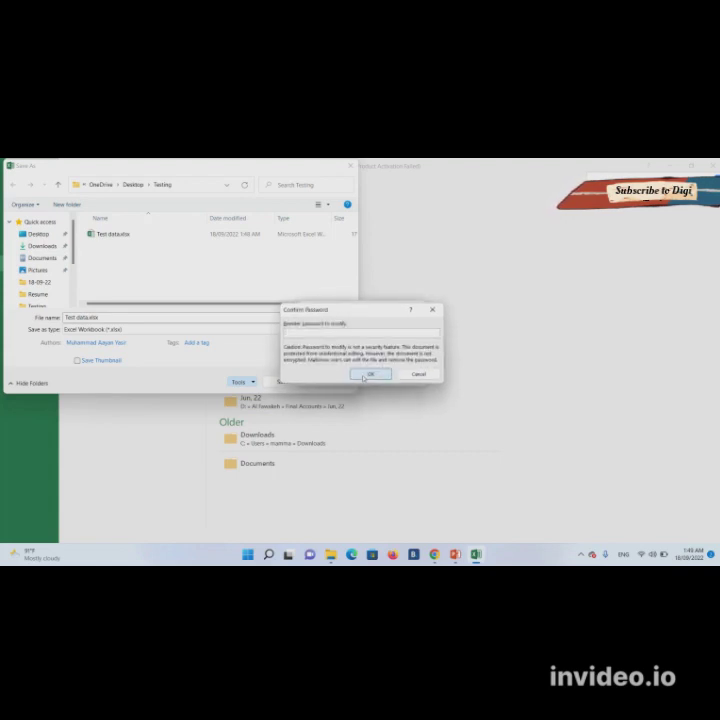
type("1234")
left_click(366, 375)
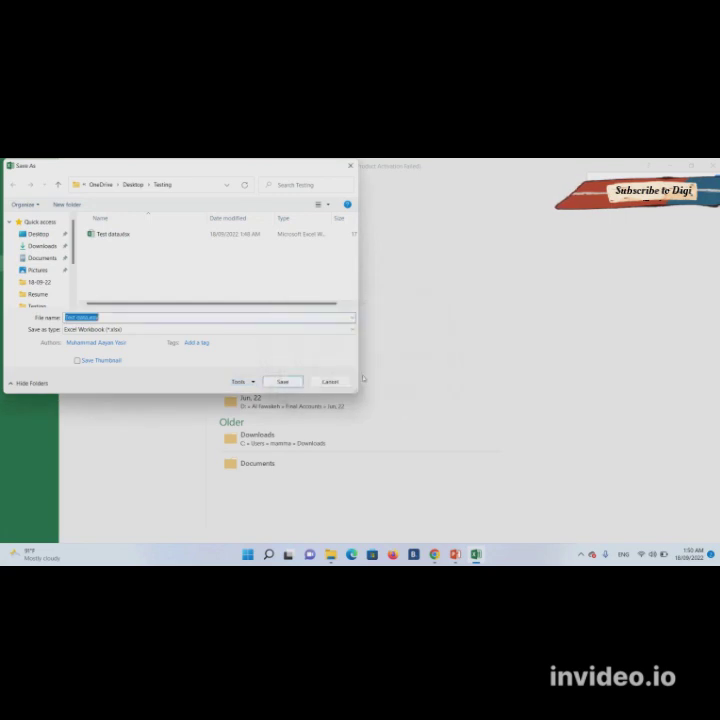
left_click(284, 383)
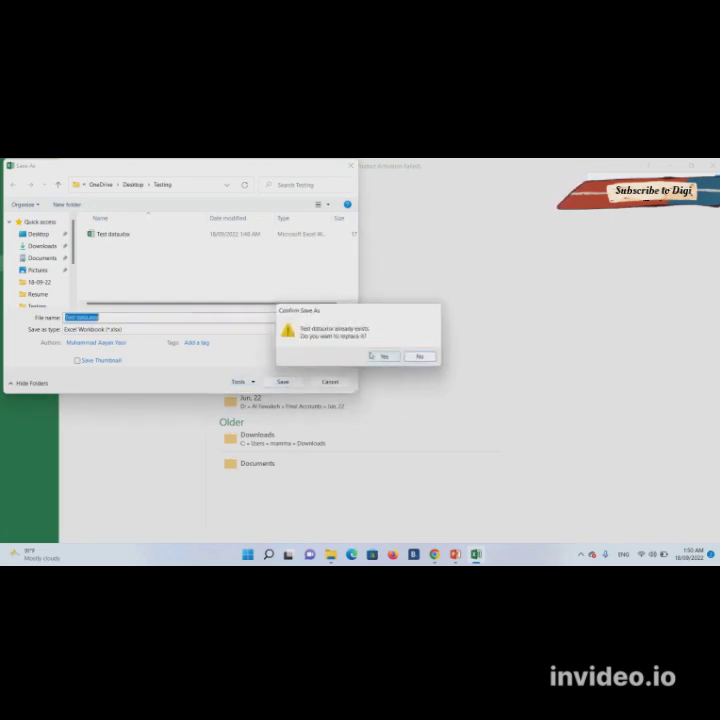
left_click(378, 358)
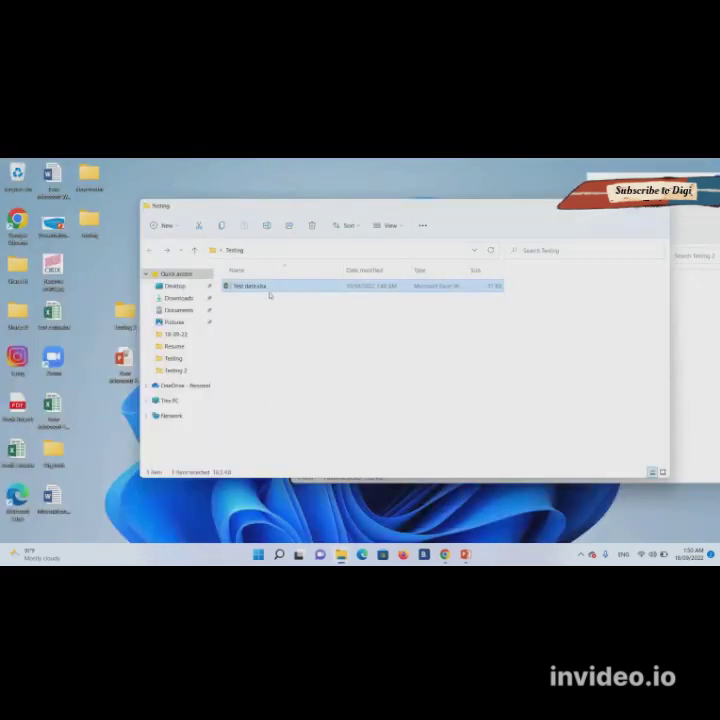
- Open Test data.xlsx as Read Only from the password prompt and dismiss the activation notice
double_click(263, 289)
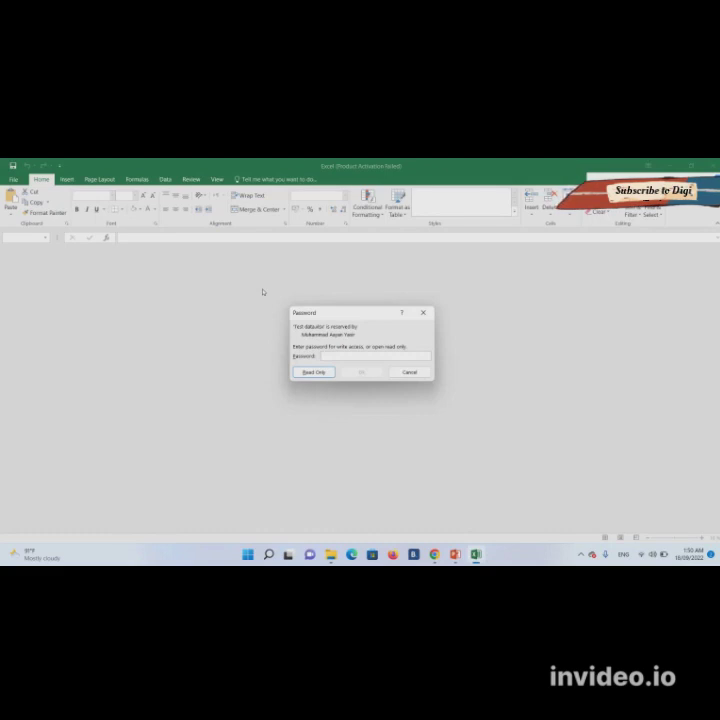
type("123")
key("BackSpace")
key("BackSpace")
left_click(318, 371)
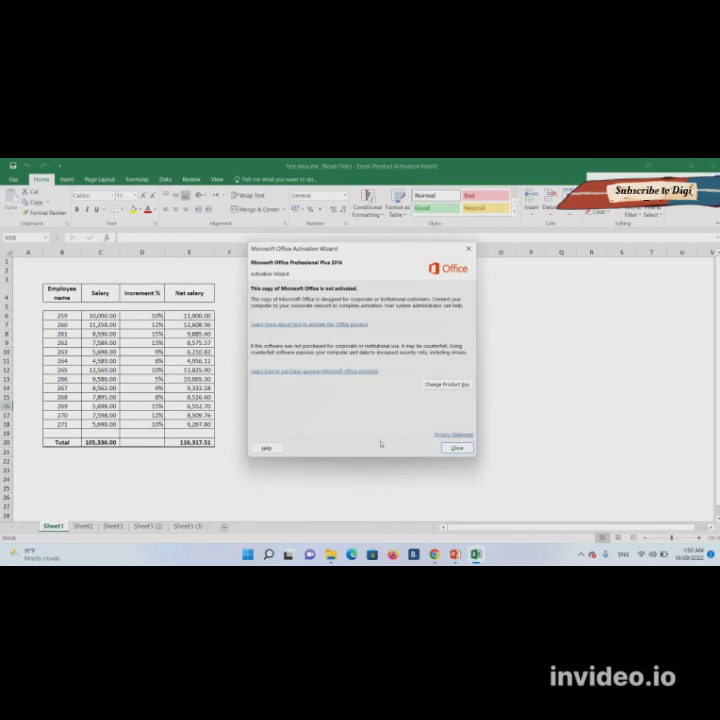
left_click(457, 447)
- Enter 2244 in cell C12, undo it, then close the workbook without saving
left_click(110, 369)
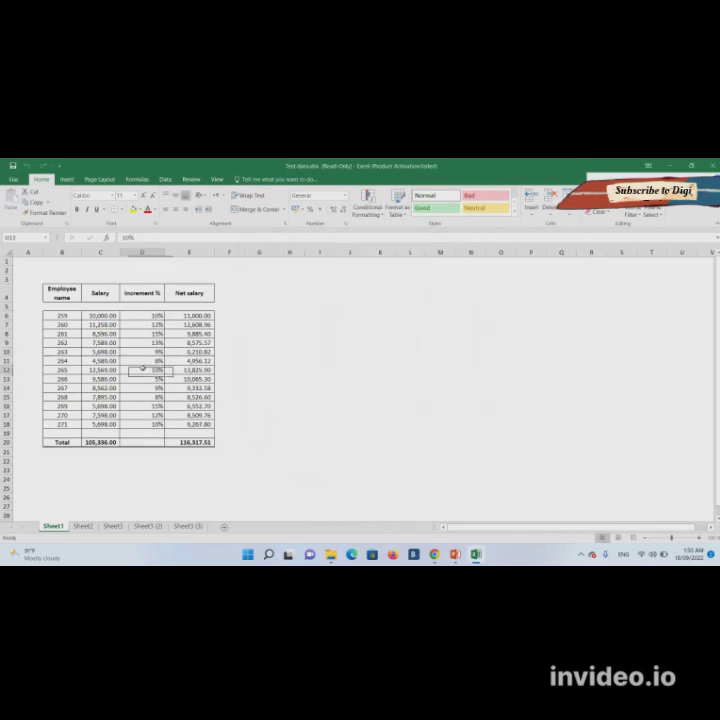
type("2244")
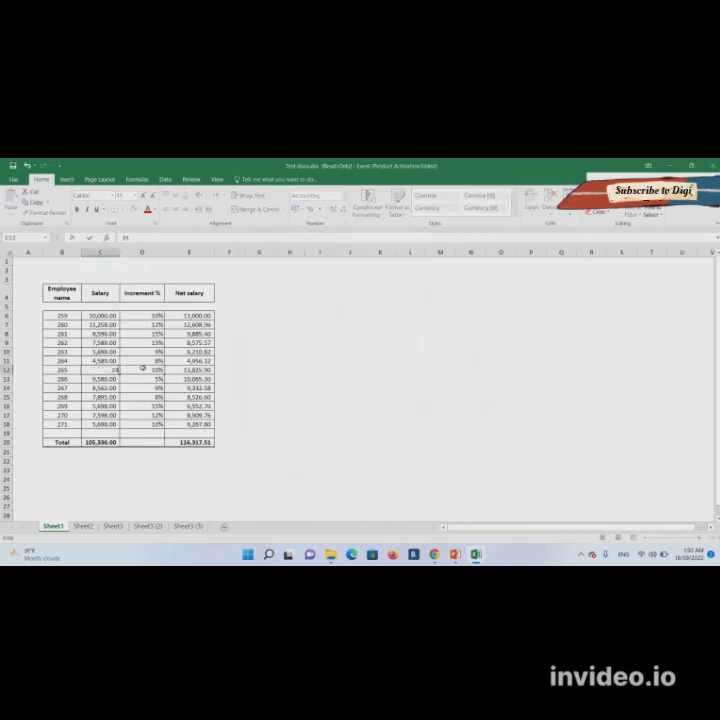
key("Return")
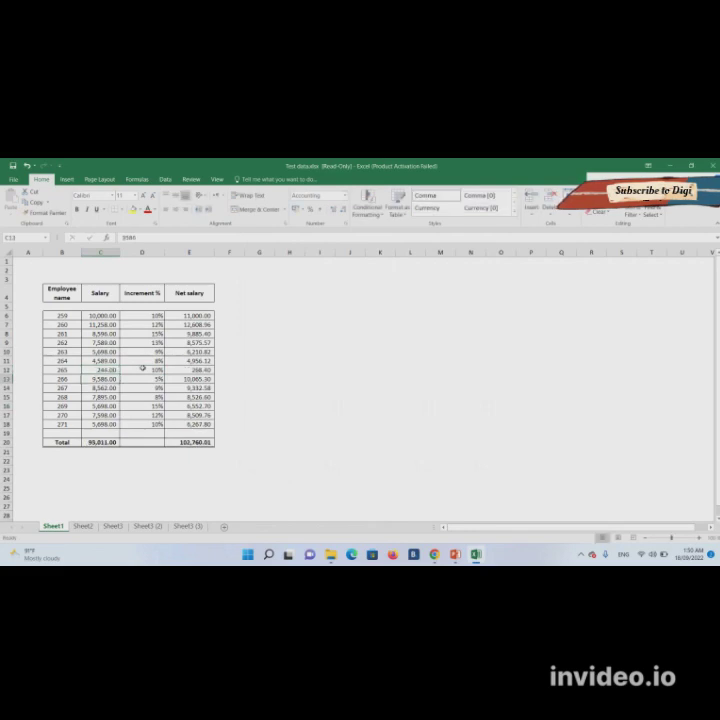
key("ctrl+z")
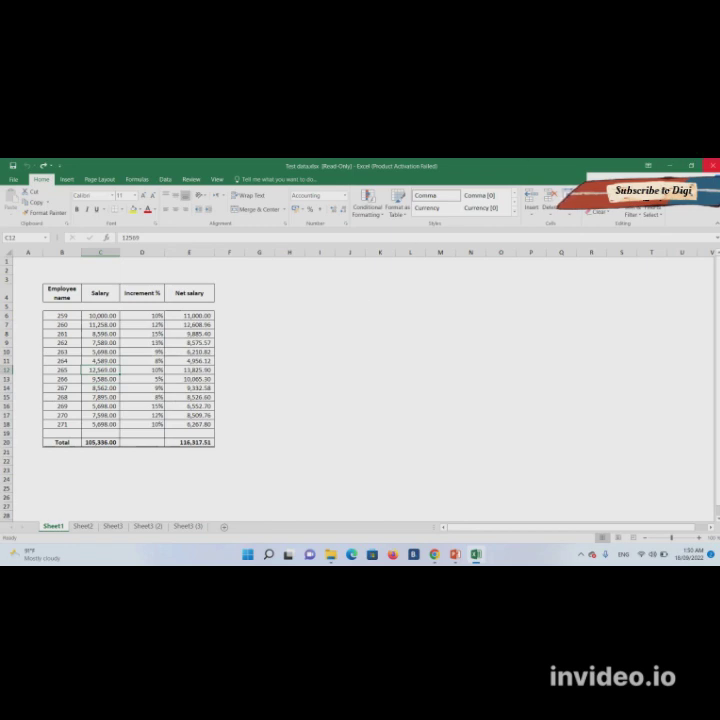
left_click(712, 166)
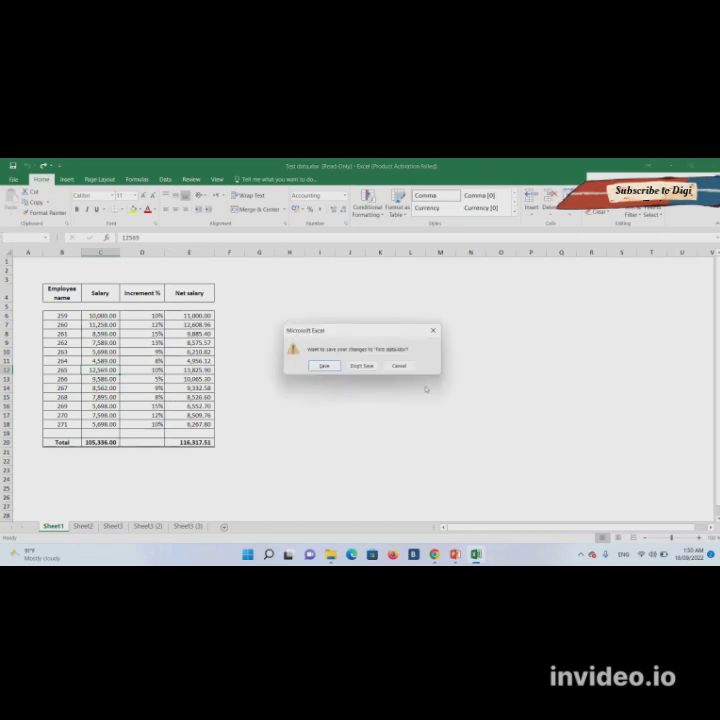
left_click(362, 366)
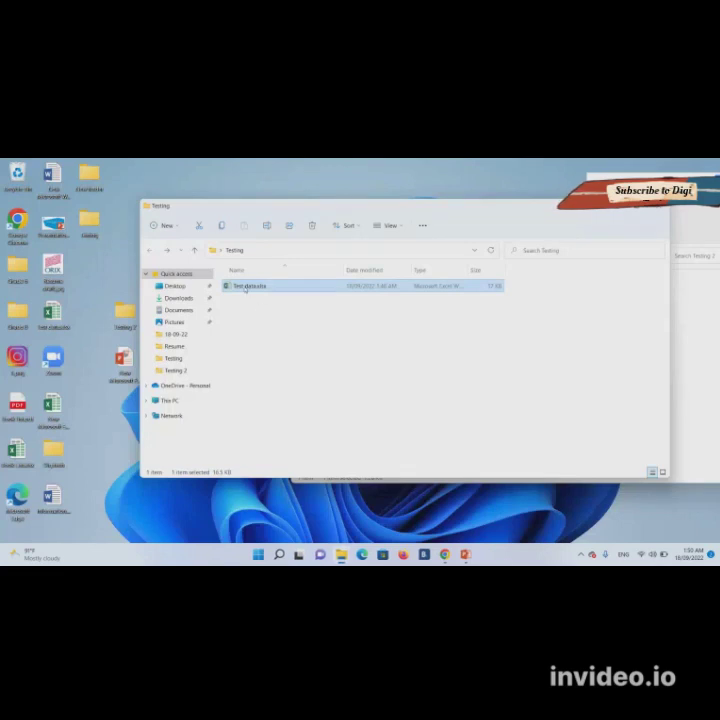
- Make a backup copy of Test data.xlsx in the Testing folder
left_click_drag(245, 288, 243, 307)
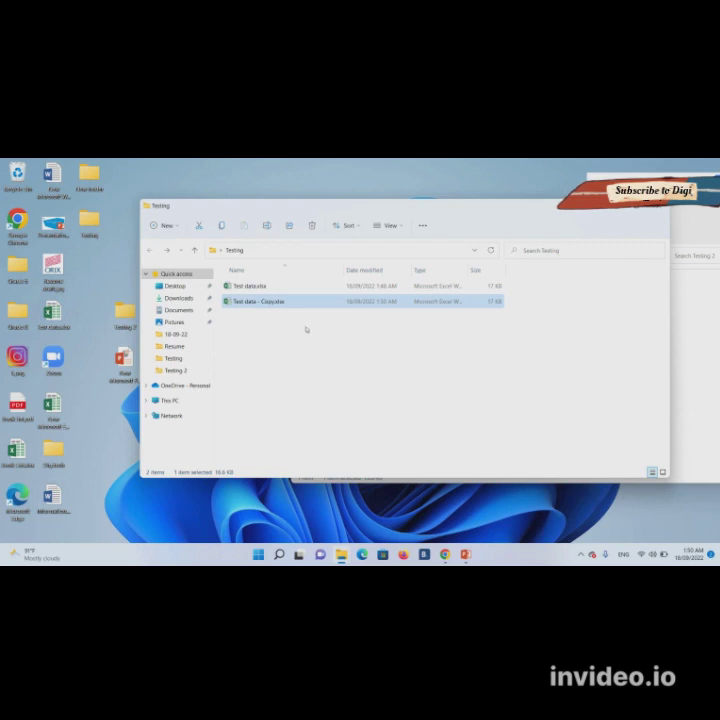
left_click(263, 287)
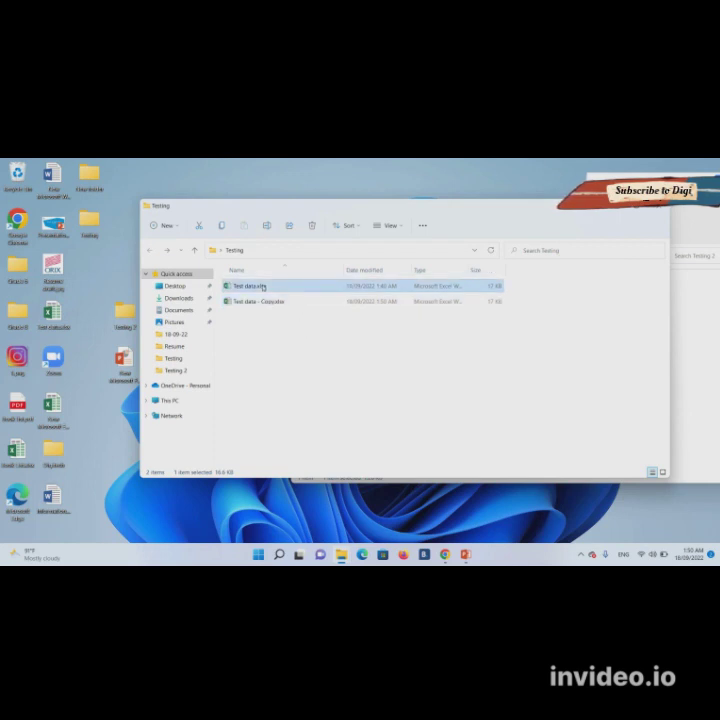
double_click(262, 286)
- Rename the original Test data.xlsx to Test data.zip, accept the extension change, and open it
right_click(262, 286)
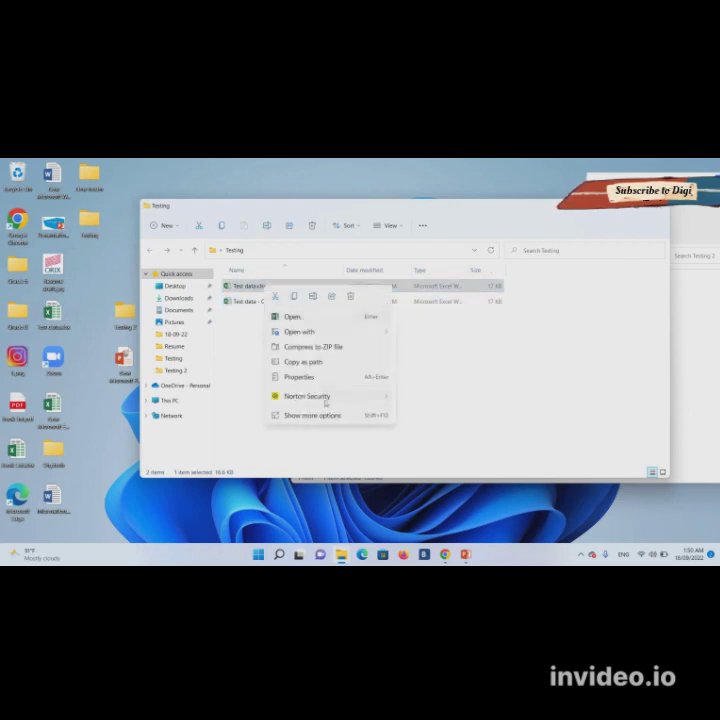
left_click(334, 416)
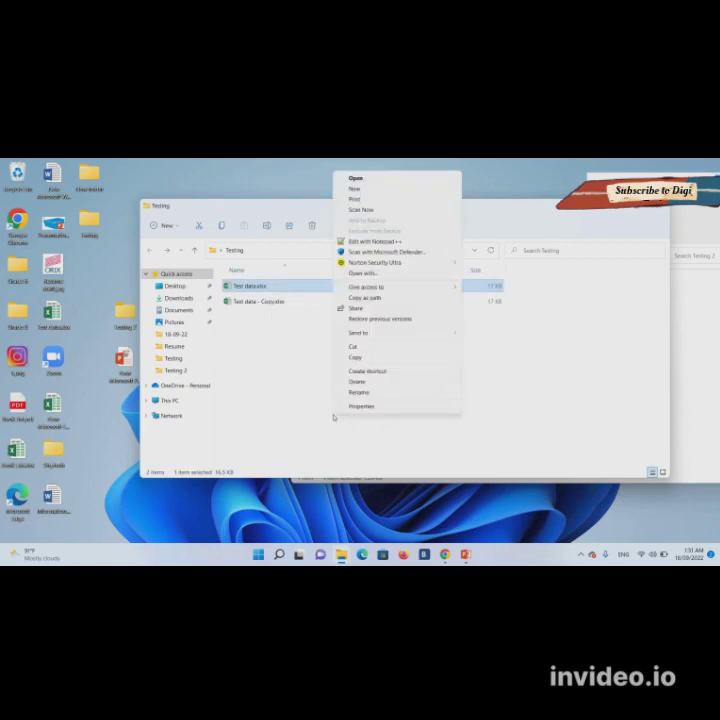
left_click(380, 392)
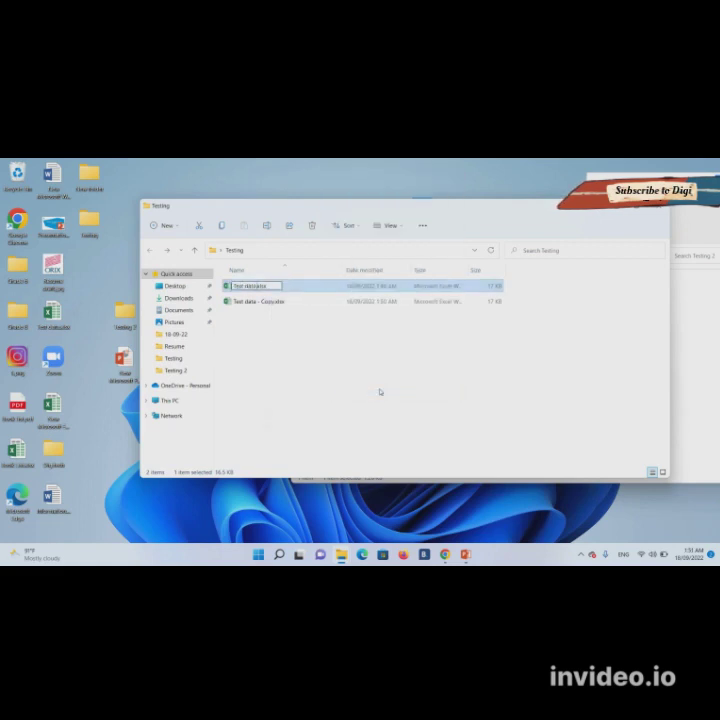
key("Caps_Lock")
key("Caps_Lock")
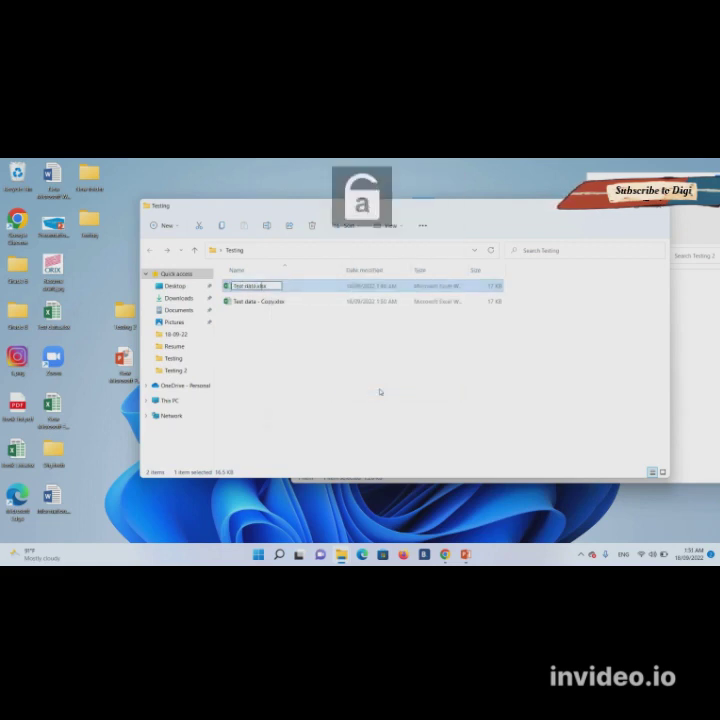
key("shift+Left")
key("shift+Left")
key("shift+Left")
key("shift+Left")
key("shift+Left")
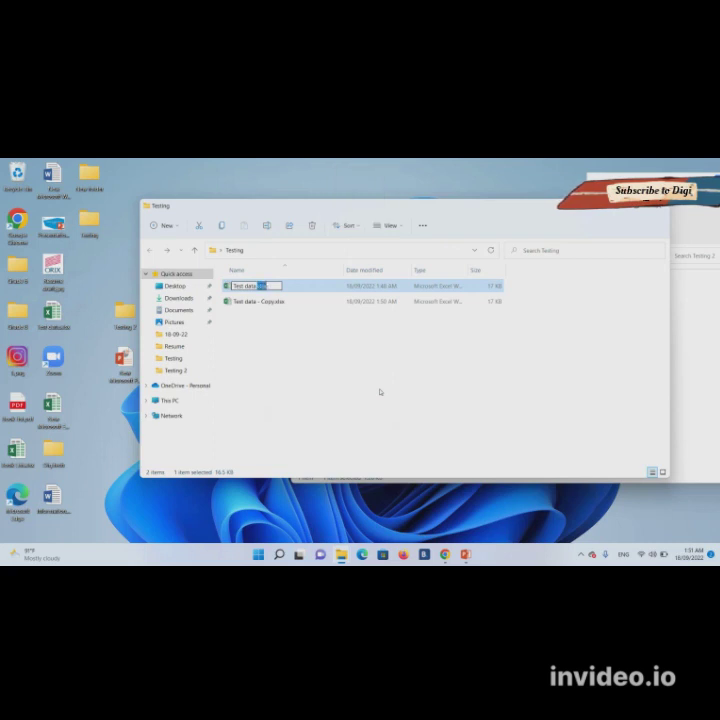
type(".csv")
key("Return")
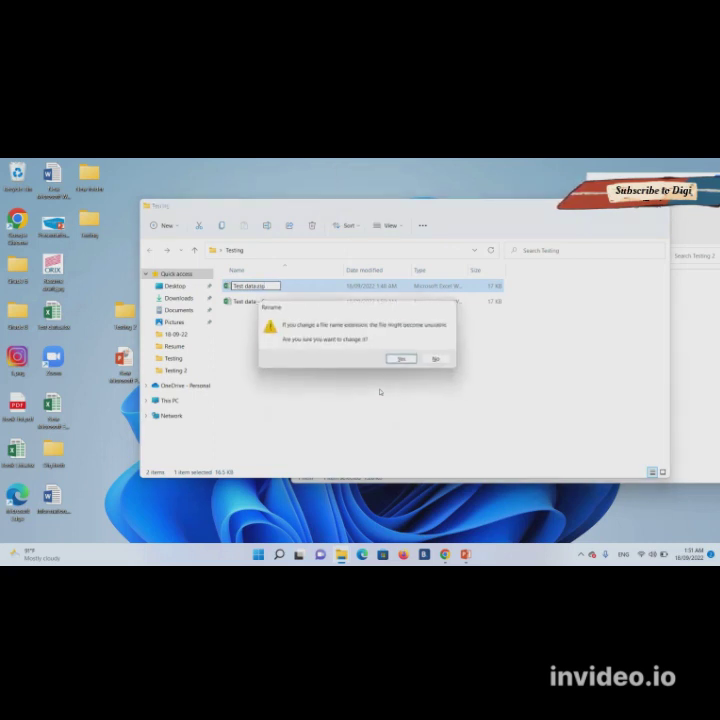
key("Return")
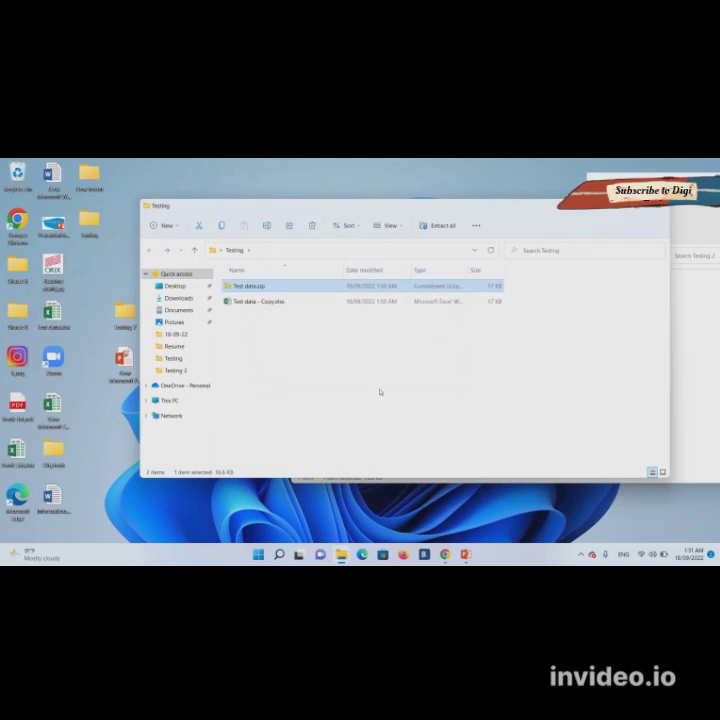
key("Return")
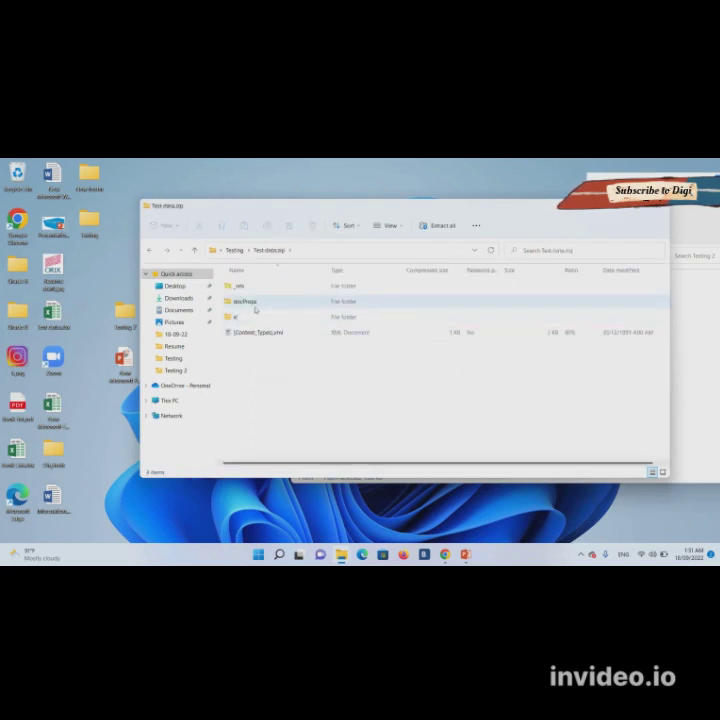
- Open the zip's xl folder, delete the old workbook.xml in Testing 2, and drag in the zip's copy
double_click(257, 318)
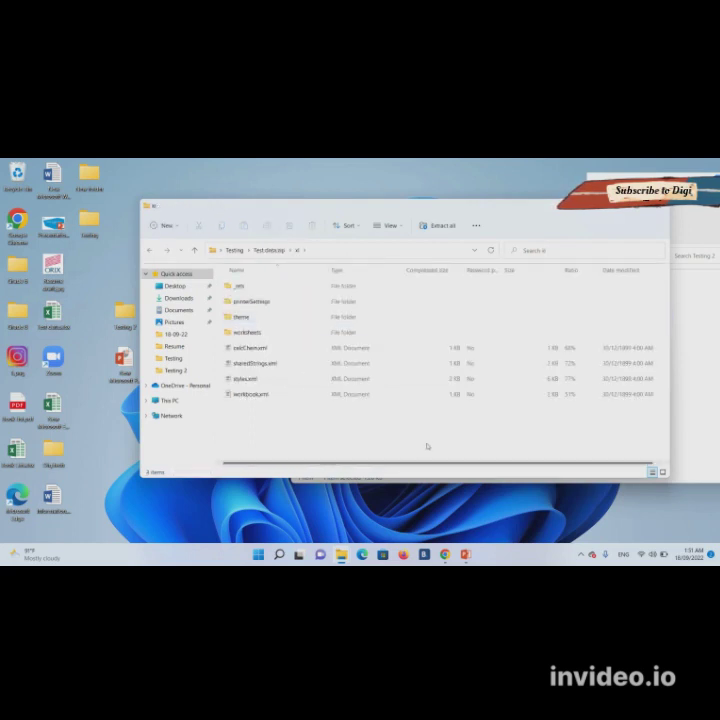
left_click(670, 338)
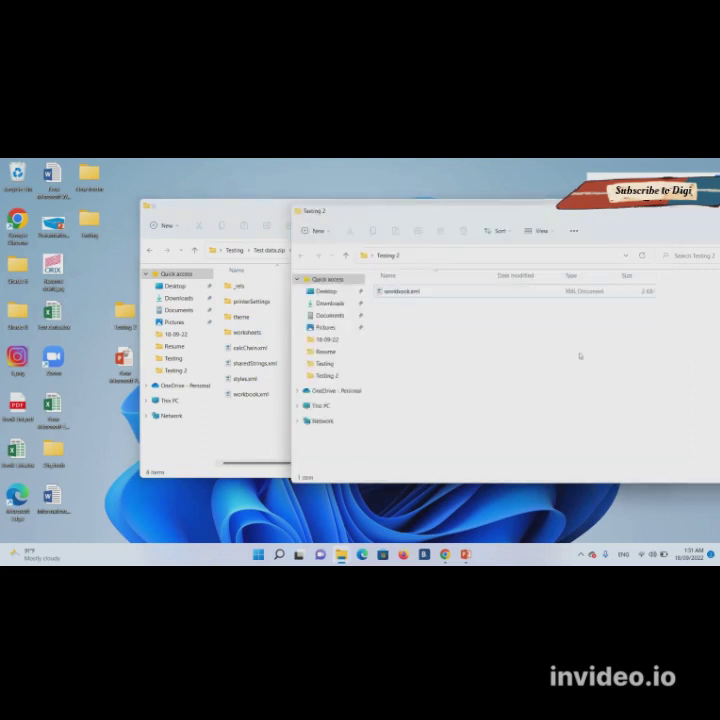
left_click(397, 292)
key("Delete")
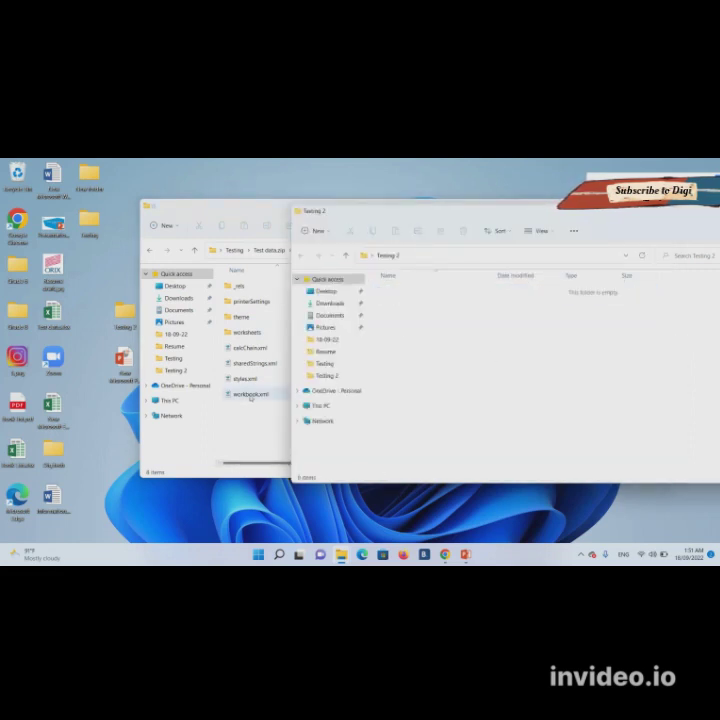
left_click_drag(250, 394, 431, 360)
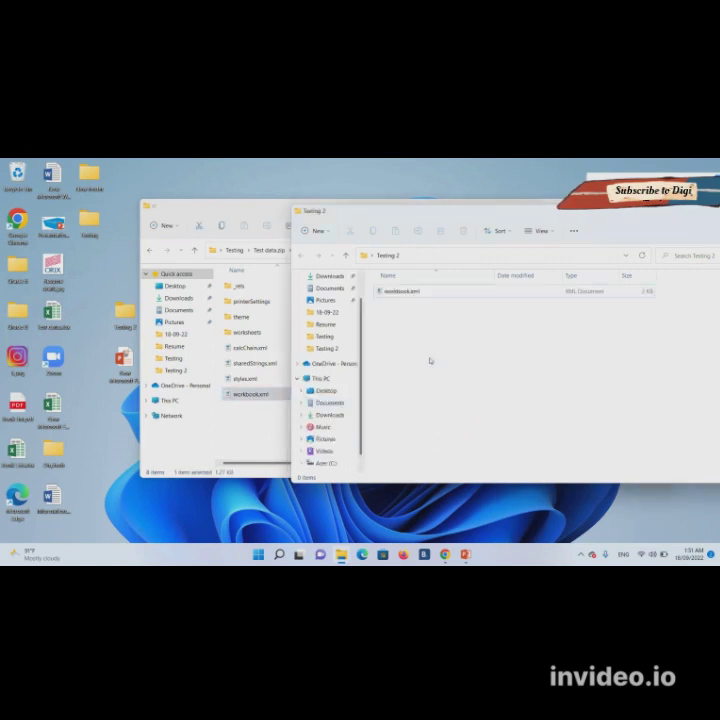
- Open workbook.xml in Notepad++ and search for the fileSharing tag
right_click(395, 291)
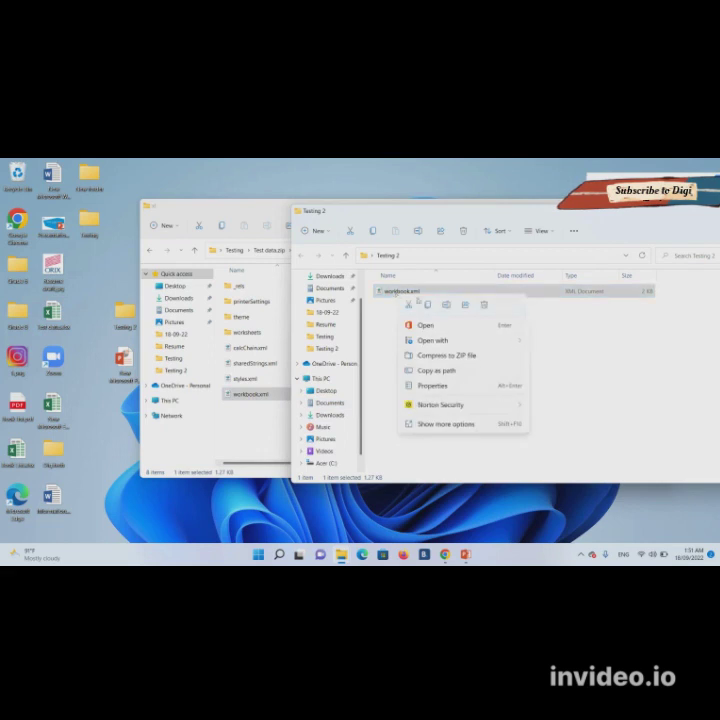
mouse_move(502, 343)
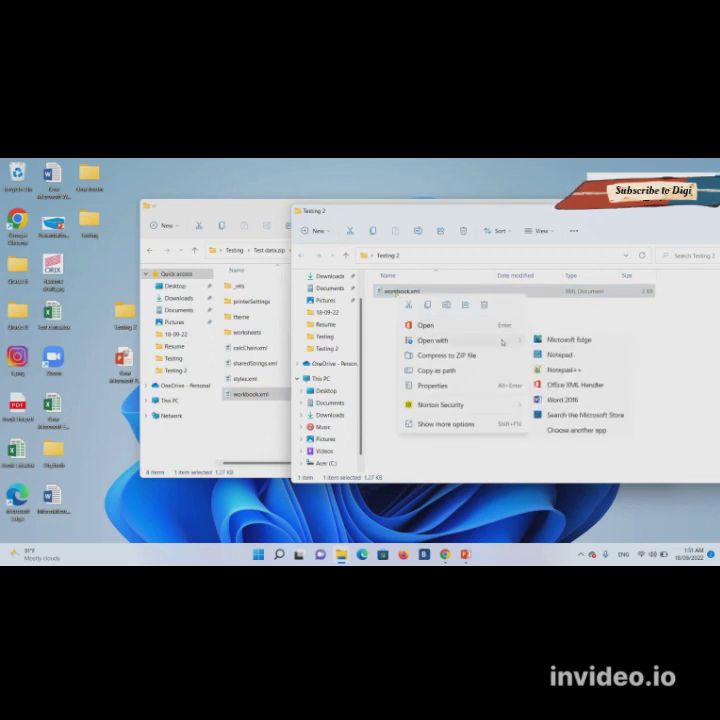
left_click(565, 370)
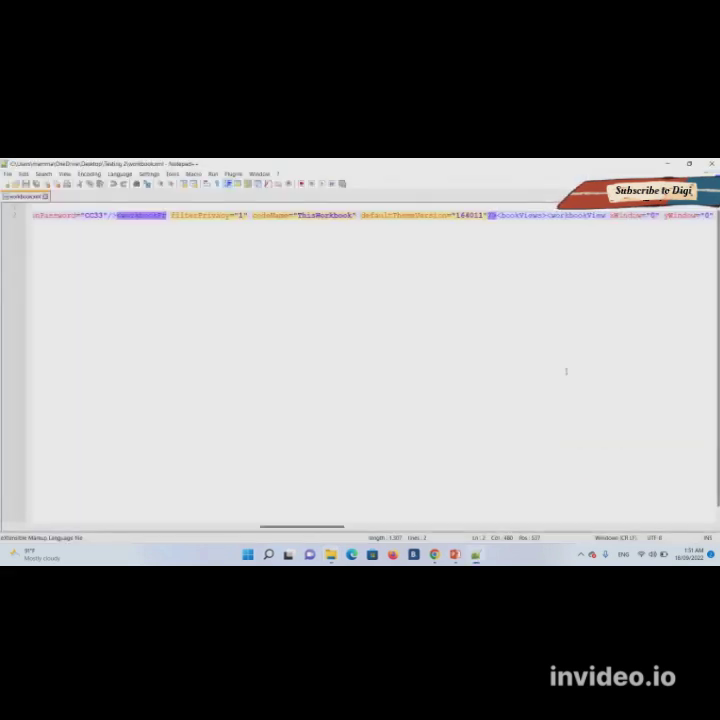
key("ctrl+f")
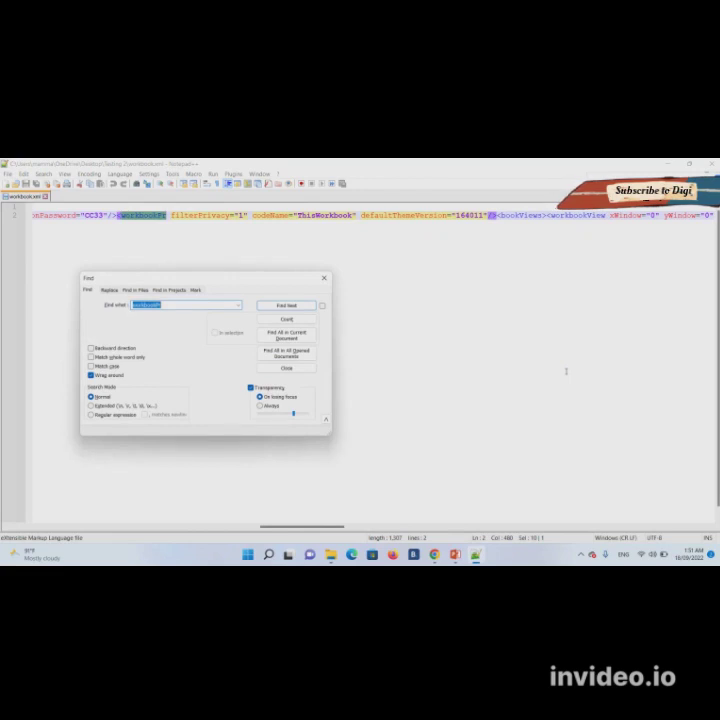
type("fileSharing")
key("Return")
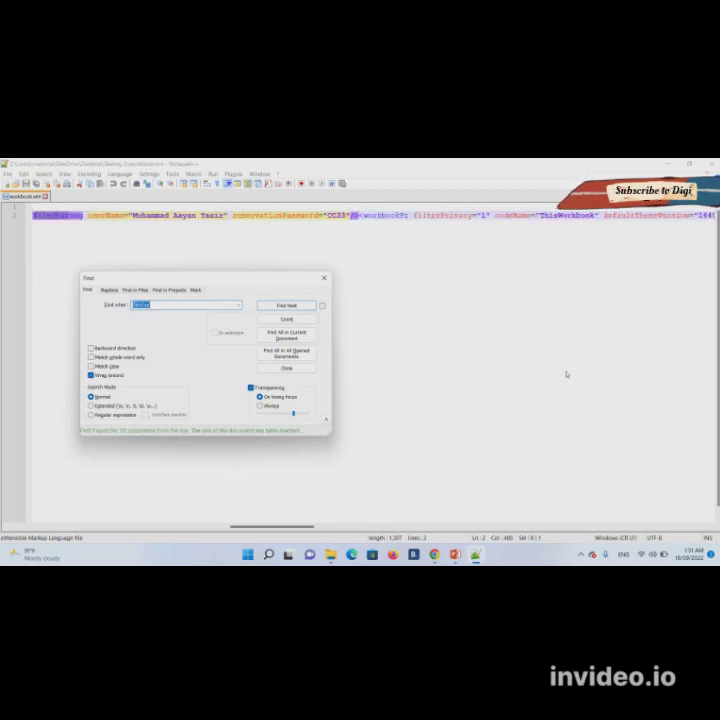
key("Escape")
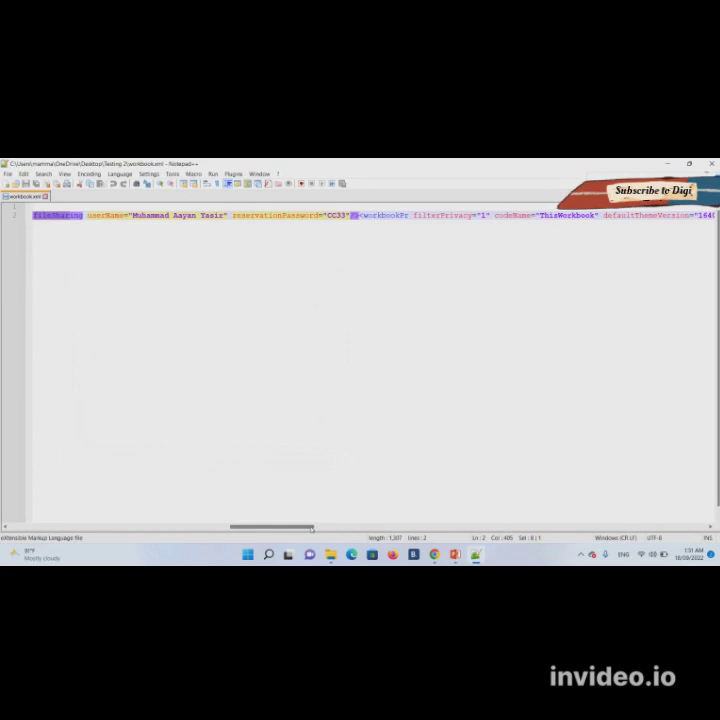
- Select the whole fileSharing element and delete it, including a leftover character
left_click_drag(313, 528, 303, 528)
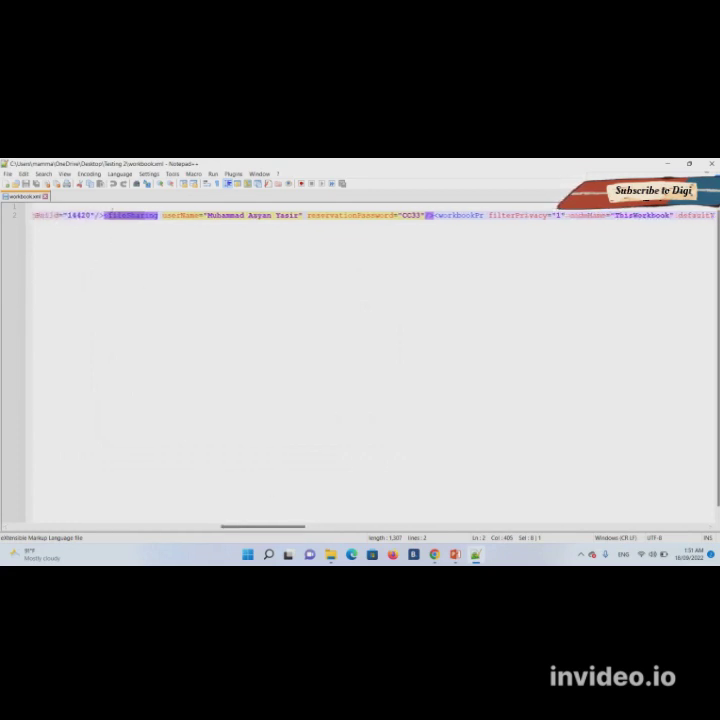
left_click(118, 217)
left_click(119, 215)
left_click_drag(122, 215, 434, 215)
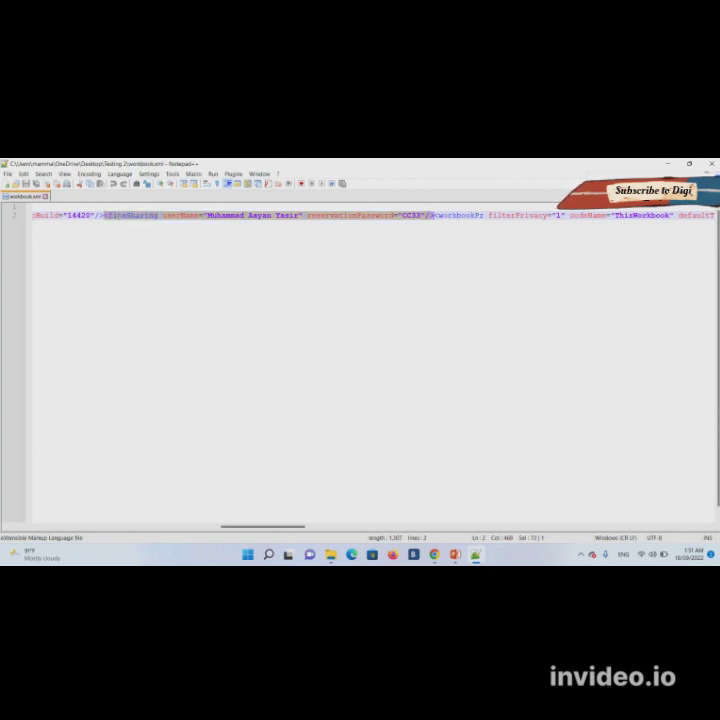
key("Delete")
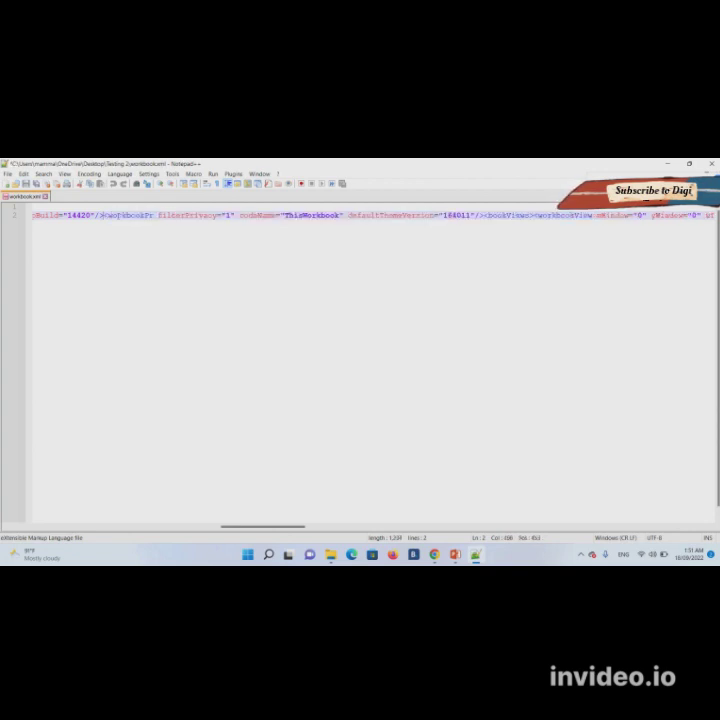
key("Delete")
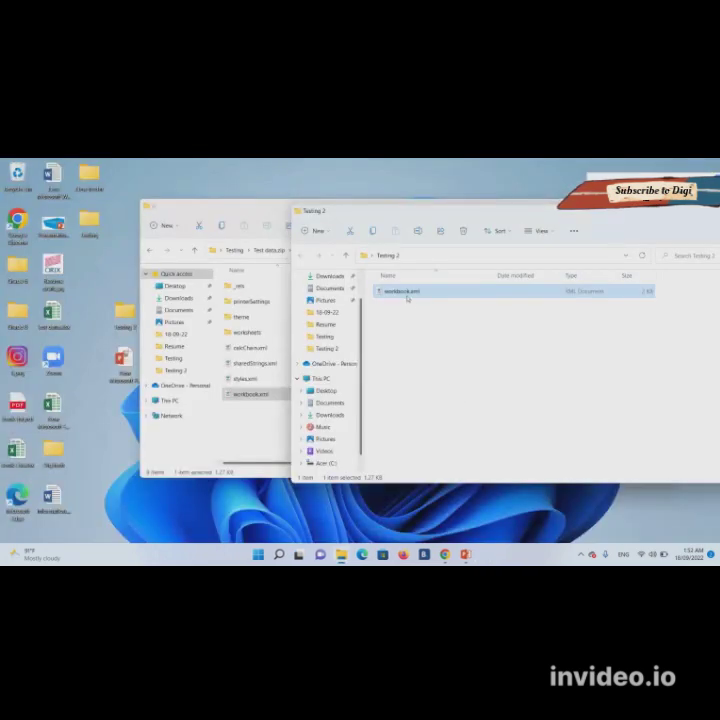
- Copy and replace the edited workbook.xml into the zip's xl folder, then go back to Testing
left_click_drag(405, 293, 253, 431)
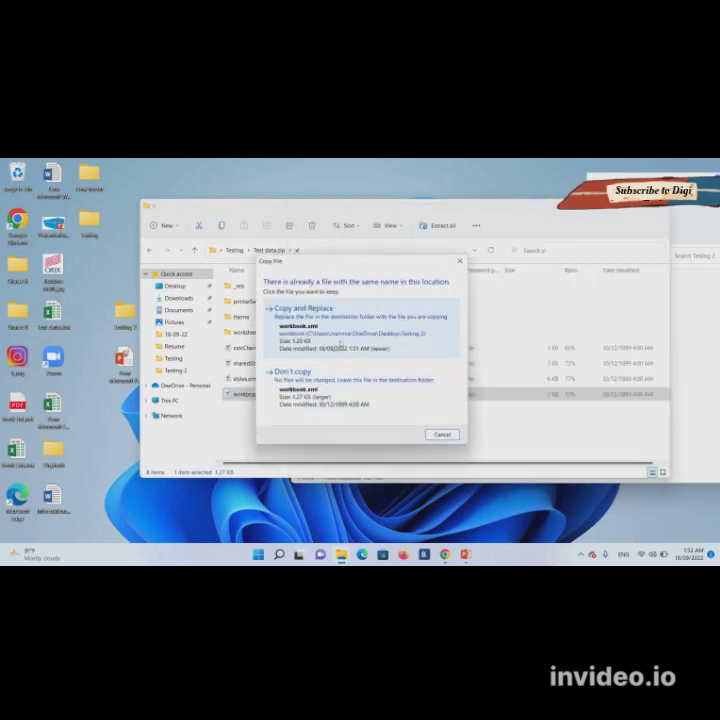
left_click(346, 330)
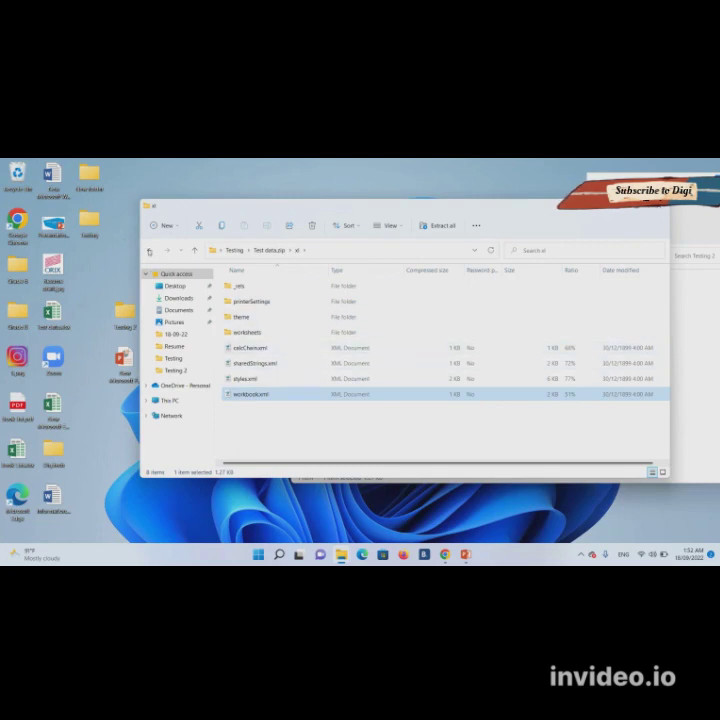
left_click(149, 251)
left_click(149, 251)
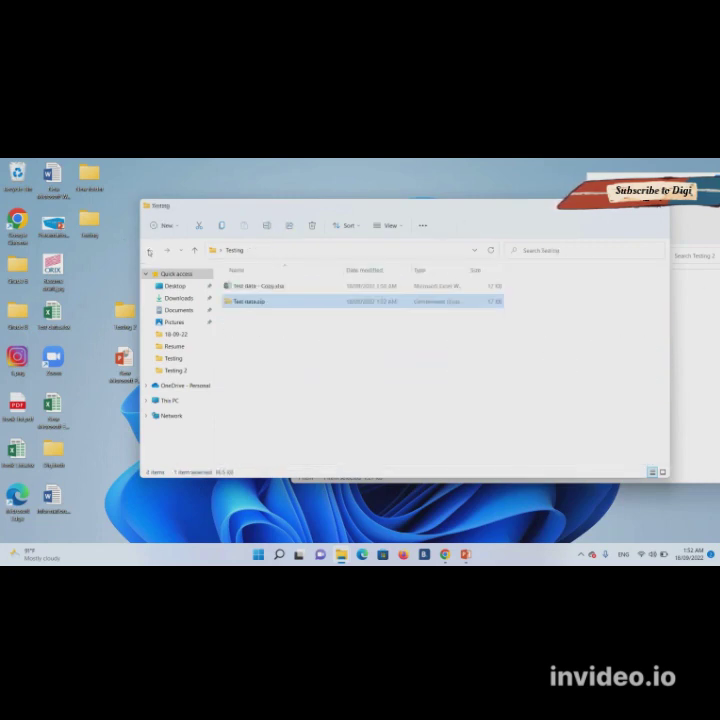
- Rename Test data.zip back to Test data.xlsx, accepting the extension-change warning
right_click(241, 302)
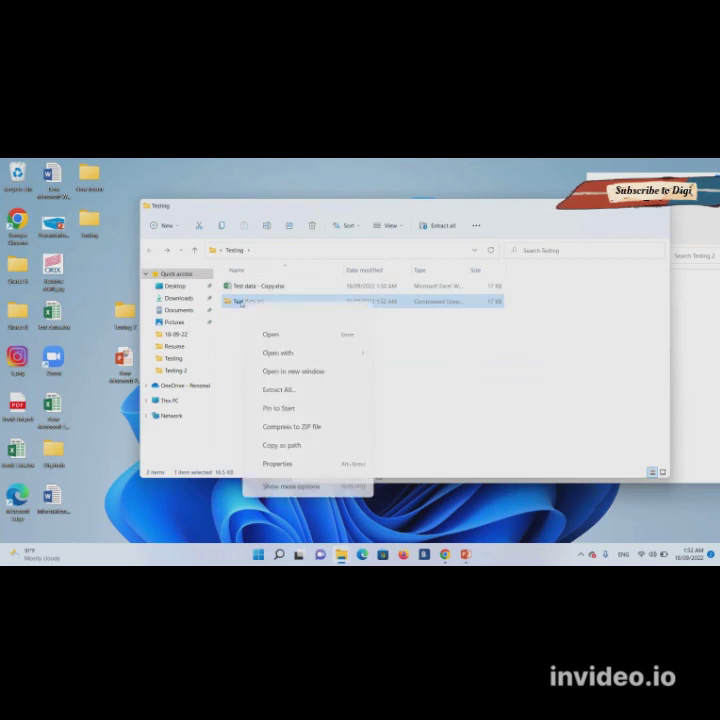
left_click(299, 477)
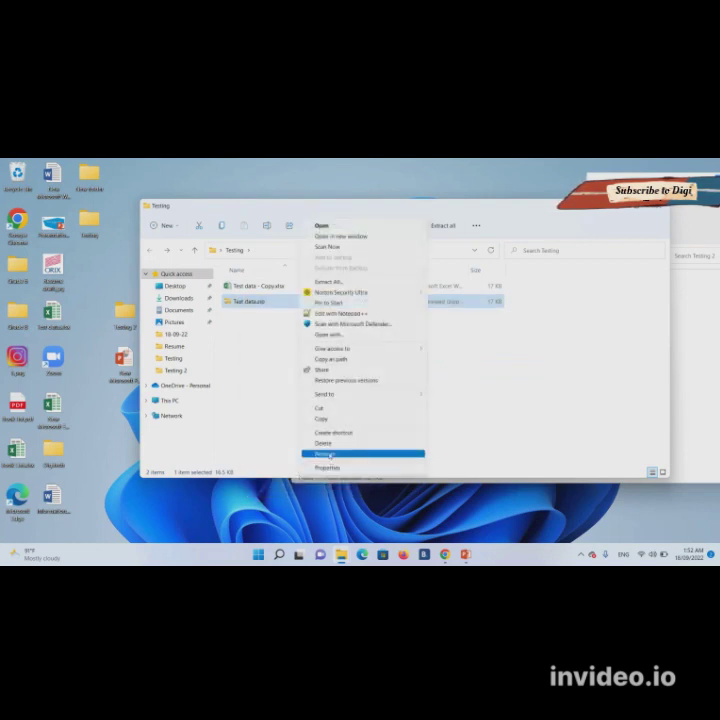
left_click(329, 453)
key("End")
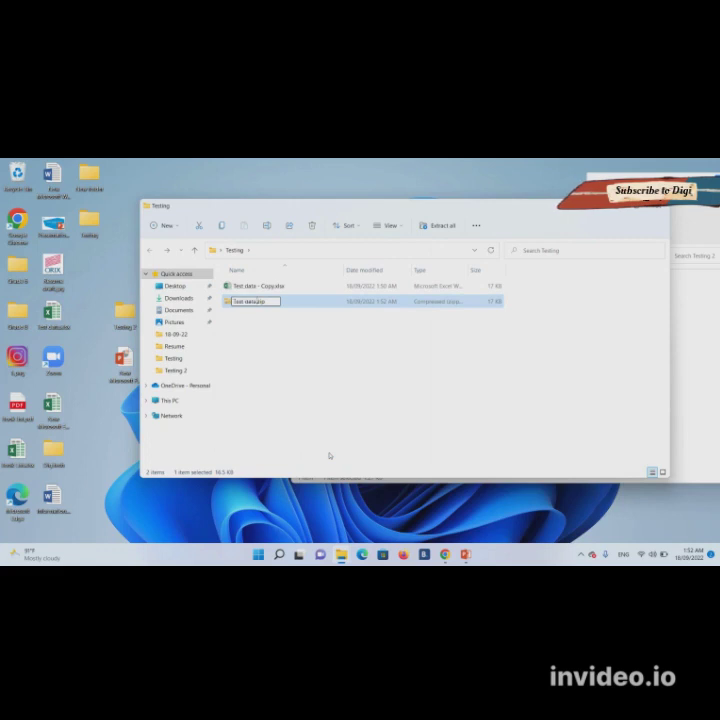
key("shift+Left")
key("shift+Left")
key("shift+Left")
type("xlsxsx")
key("Return")
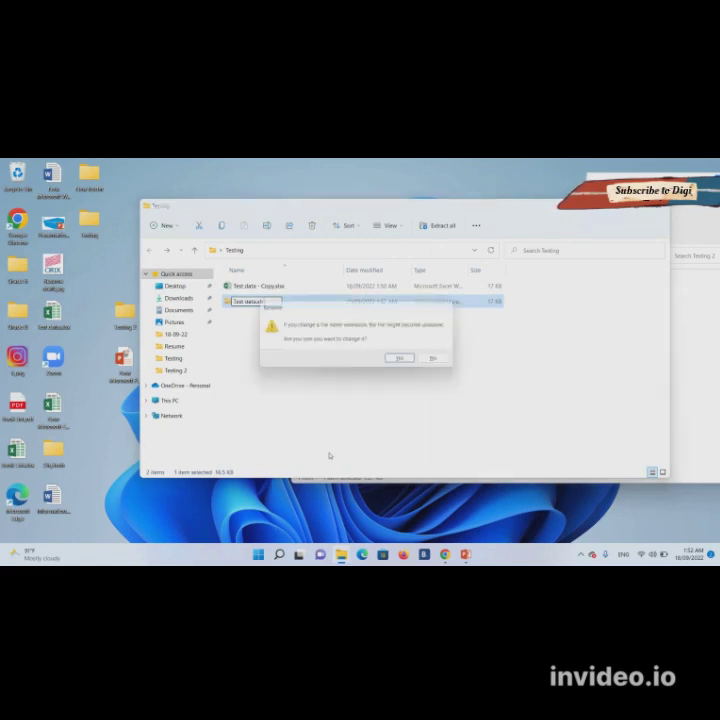
key("n")
key("Return")
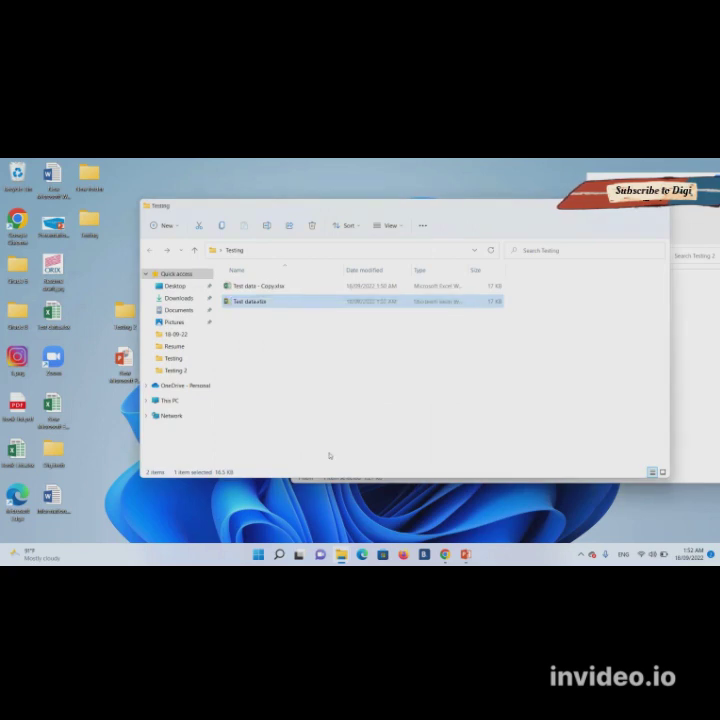
- Open Test data.xlsx in Excel, dismiss the Office activation notice, and return to PowerPoint
key("Return")
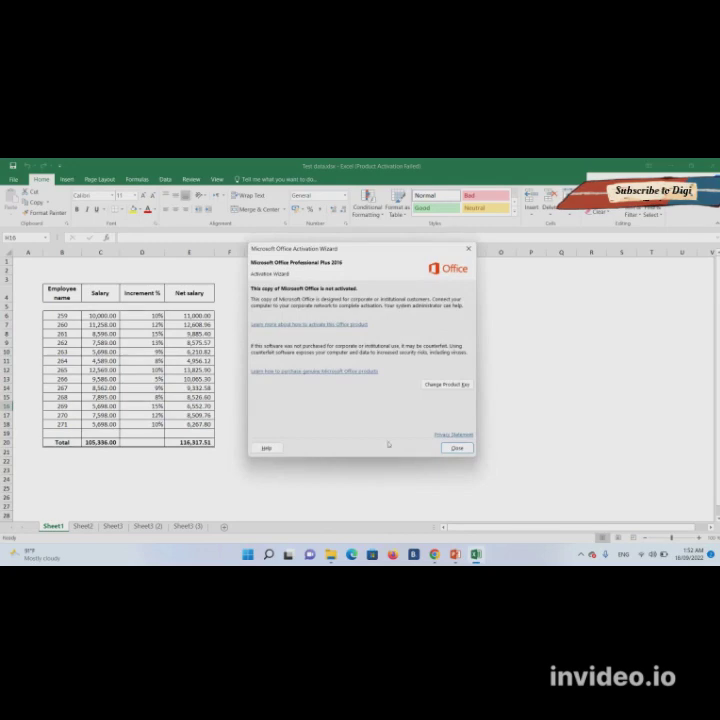
left_click(455, 449)
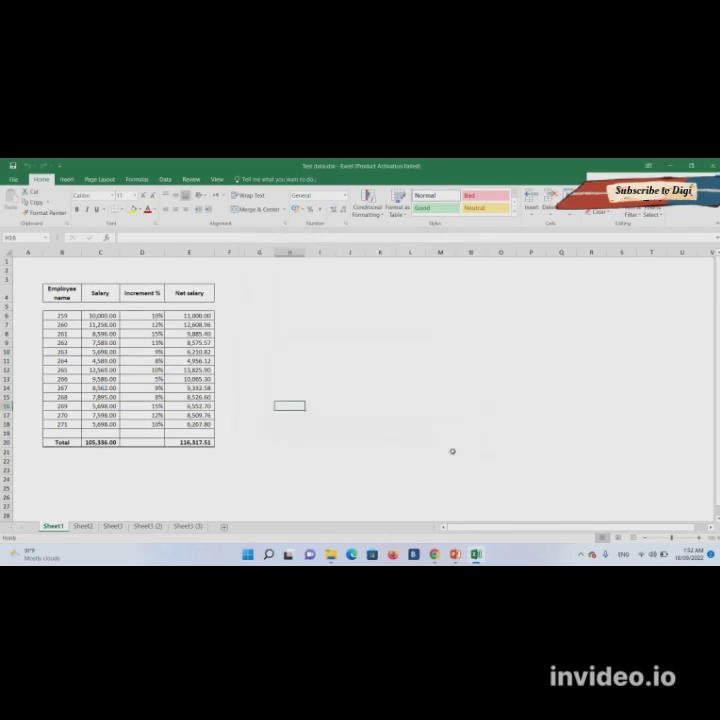
mouse_move(455, 556)
left_click(440, 516)
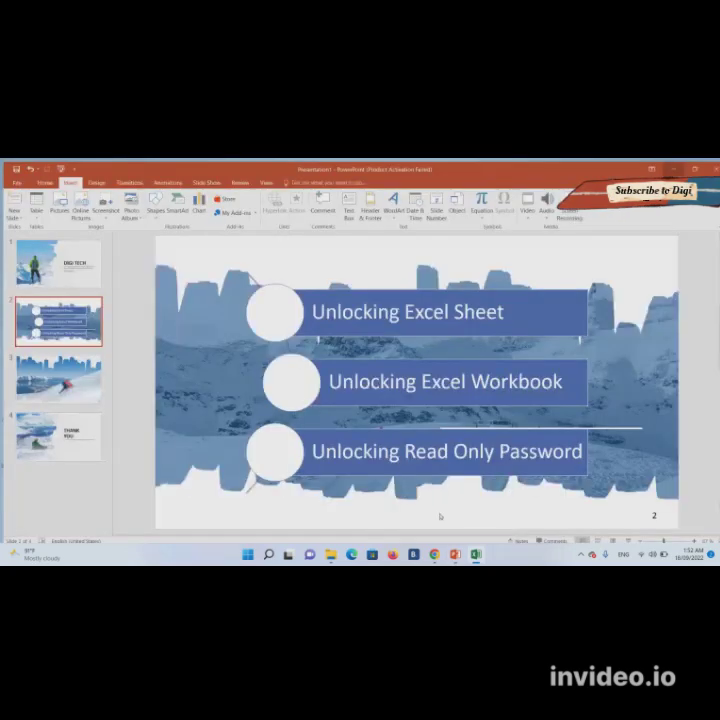